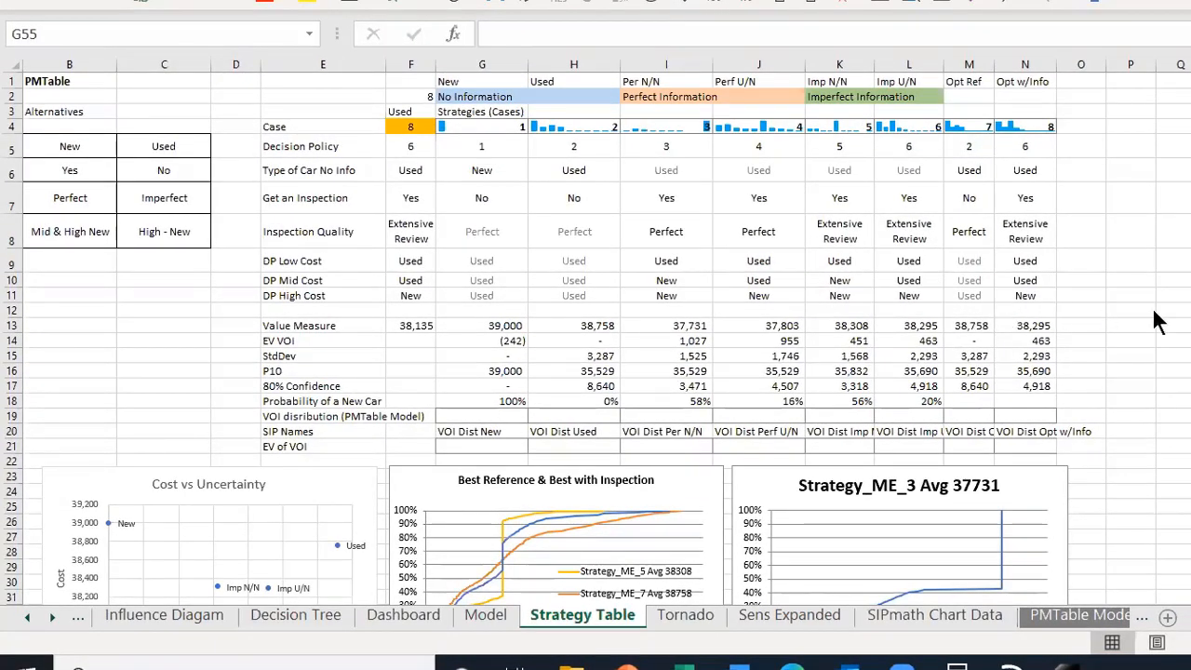
Step: Review the strategy table and its charts, and inspect the P10 and 80% Confidence formulas for the New strategy in G16 and G17
scroll(1158, 321, "down", 4)
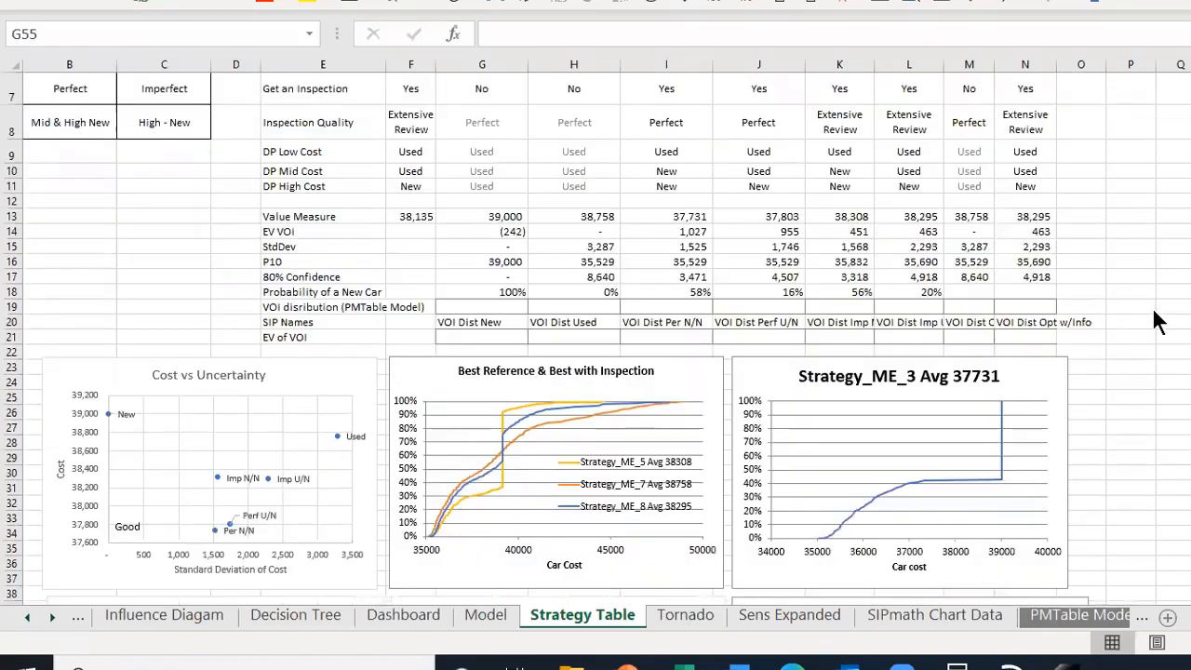
scroll(1158, 321, "down", 2)
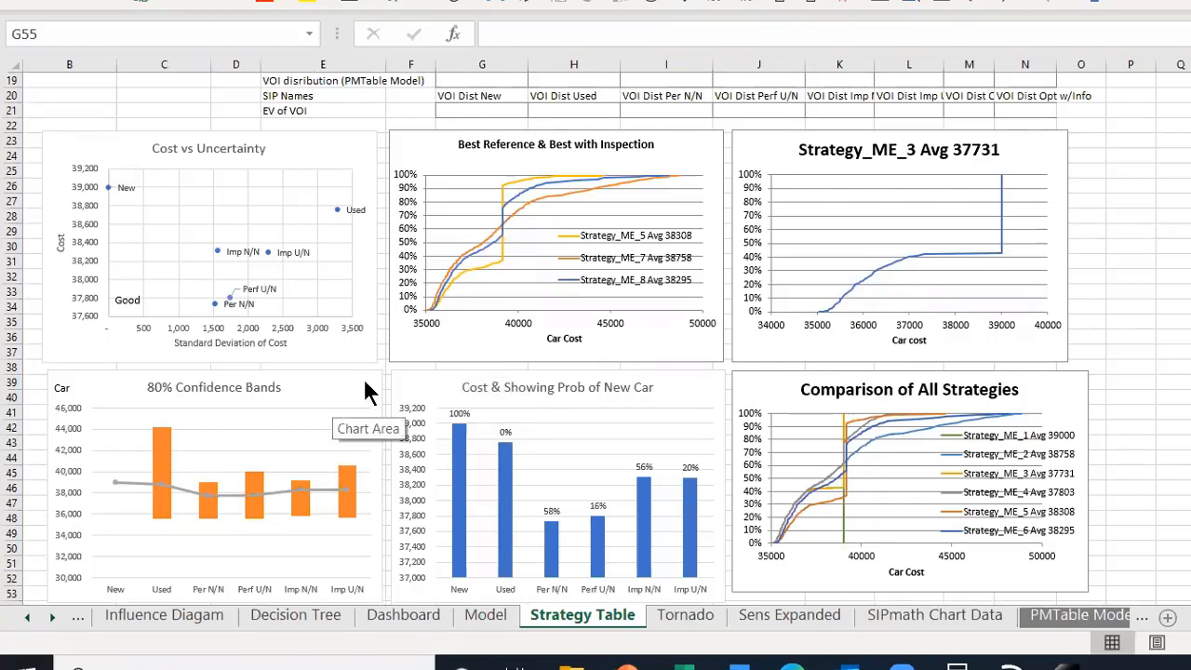
scroll(363, 377, "up", 4)
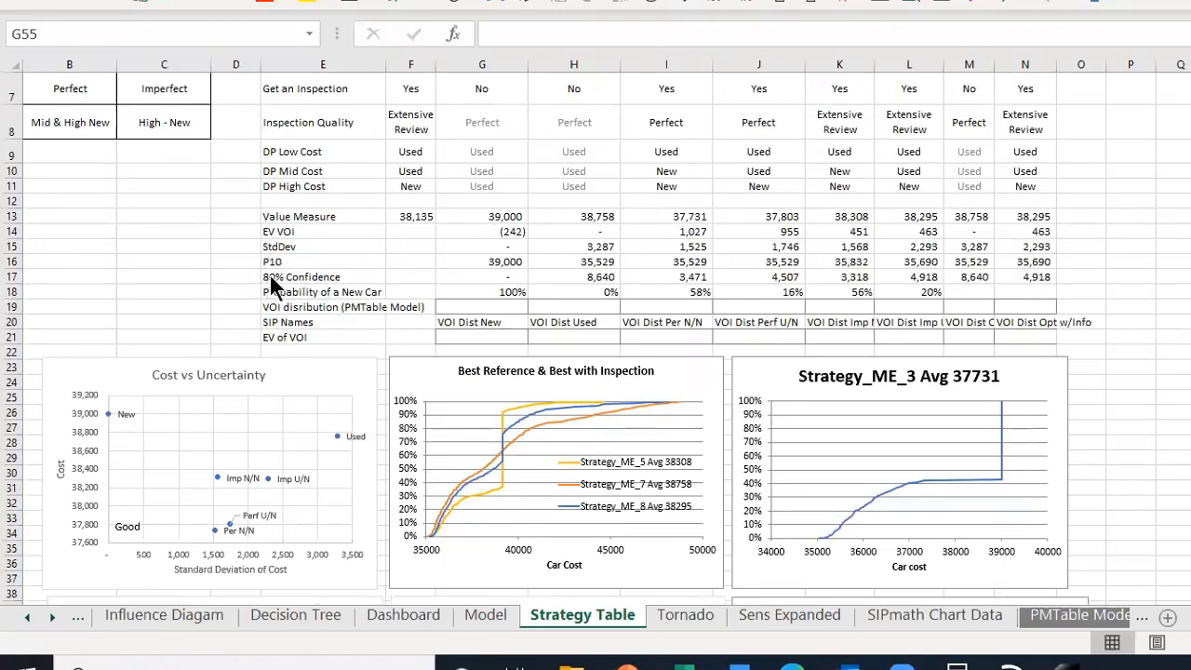
left_click(507, 280)
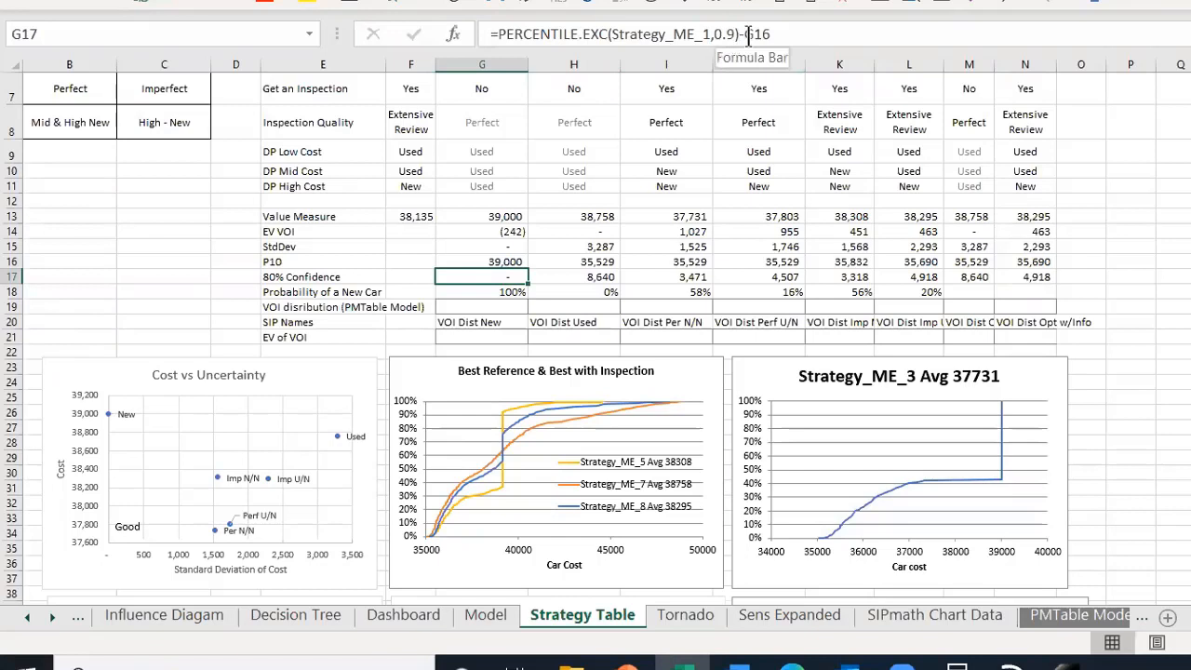
left_click(473, 265)
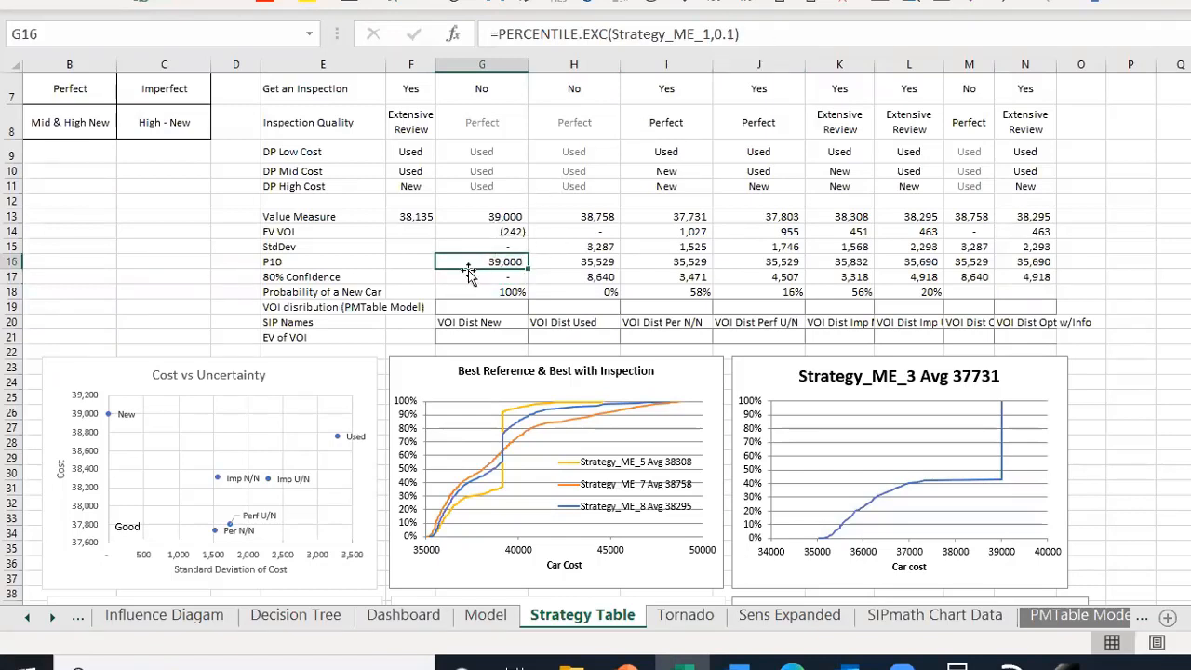
left_click(467, 277)
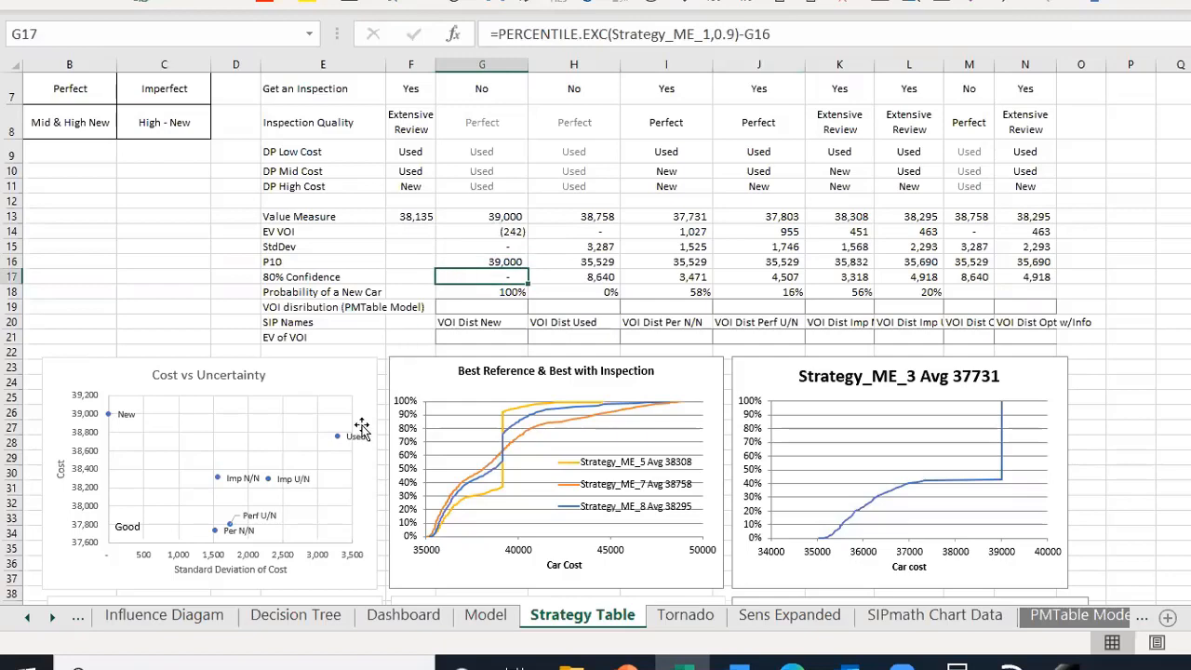
Step: Examine the 80% Confidence Bands chart strategy by strategy, and the Cost vs Uncertainty chart based on the 80% confidence range
scroll(365, 433, "down", 4)
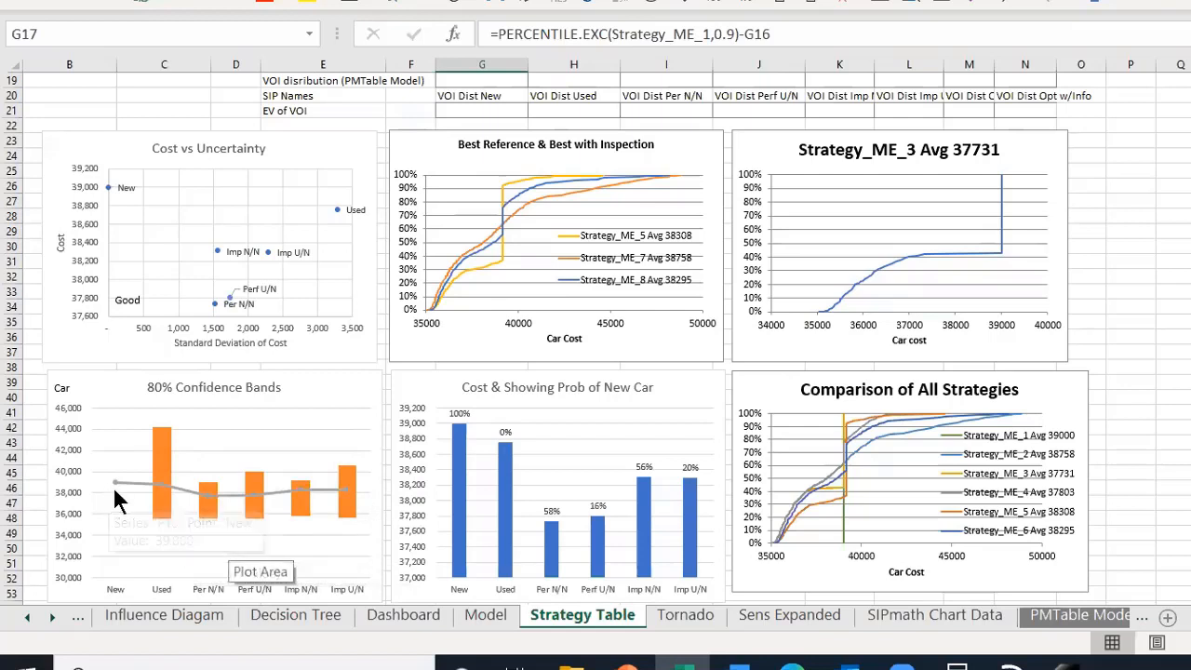
mouse_move(115, 480)
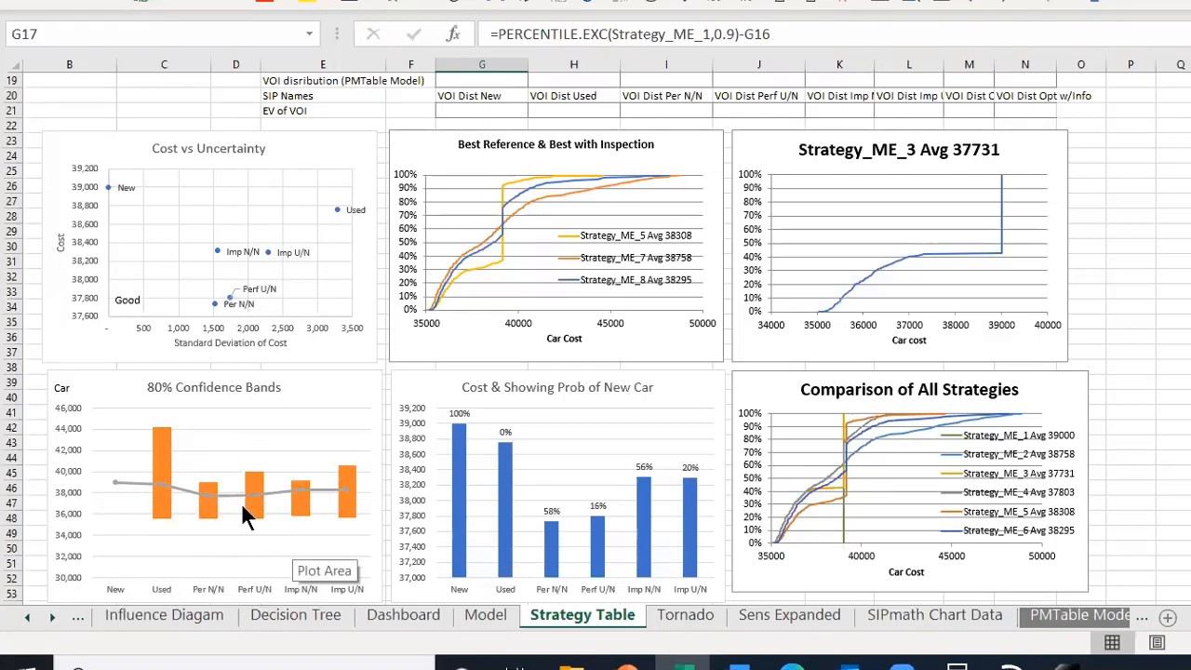
mouse_move(258, 539)
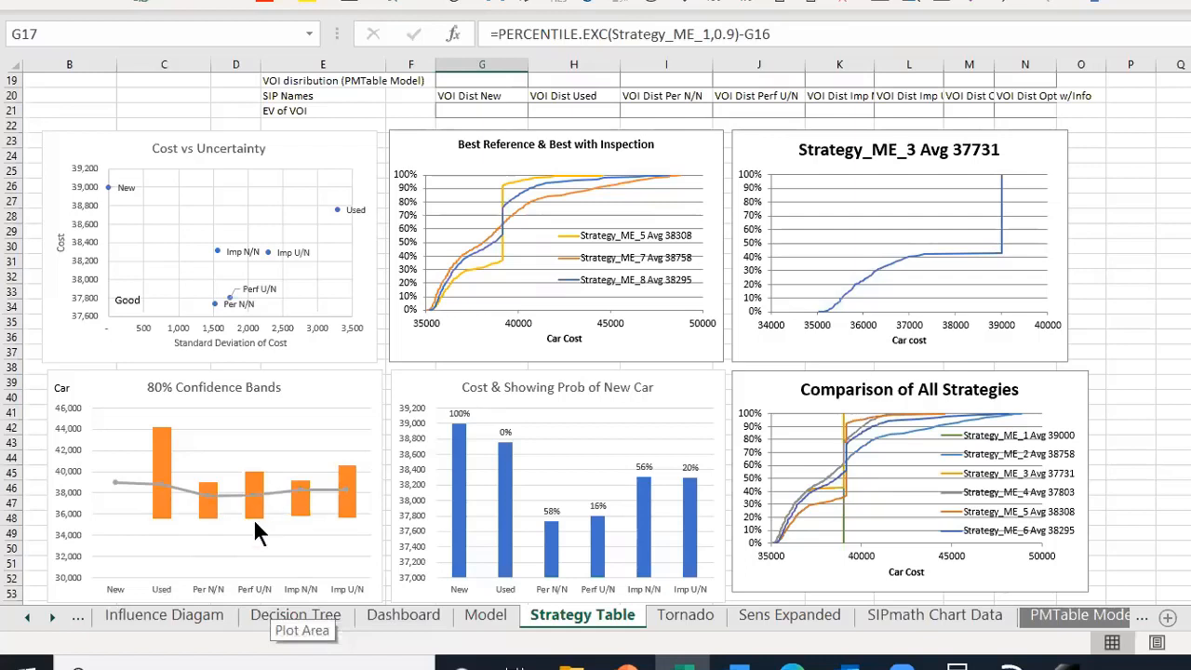
mouse_move(210, 514)
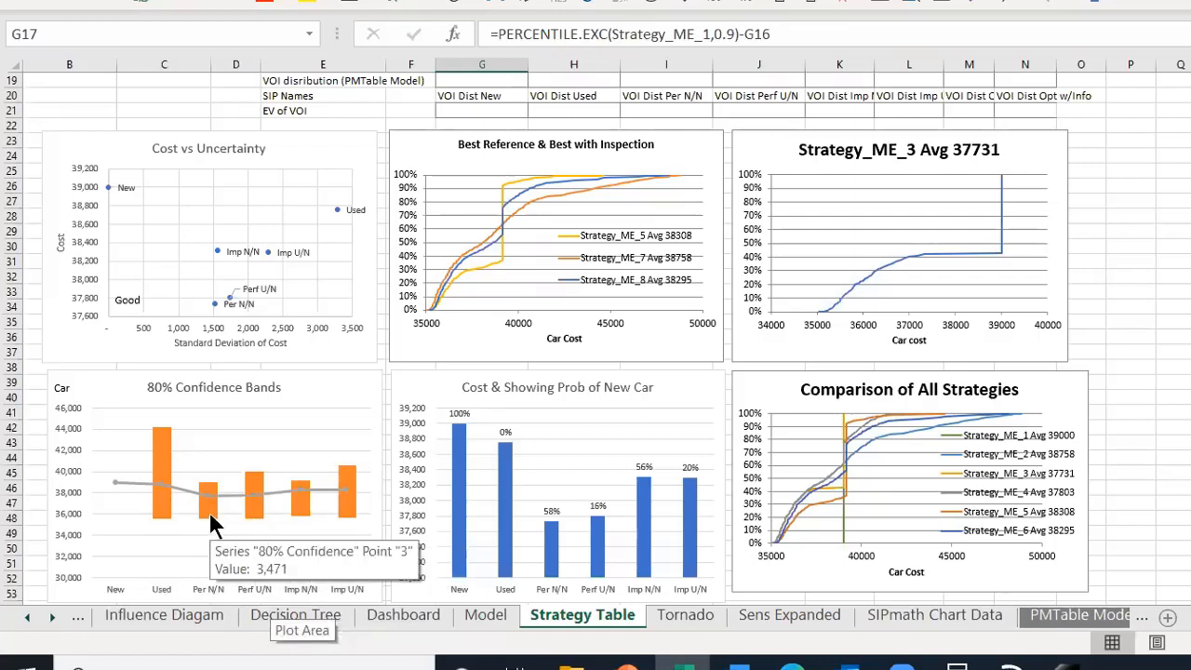
mouse_move(299, 532)
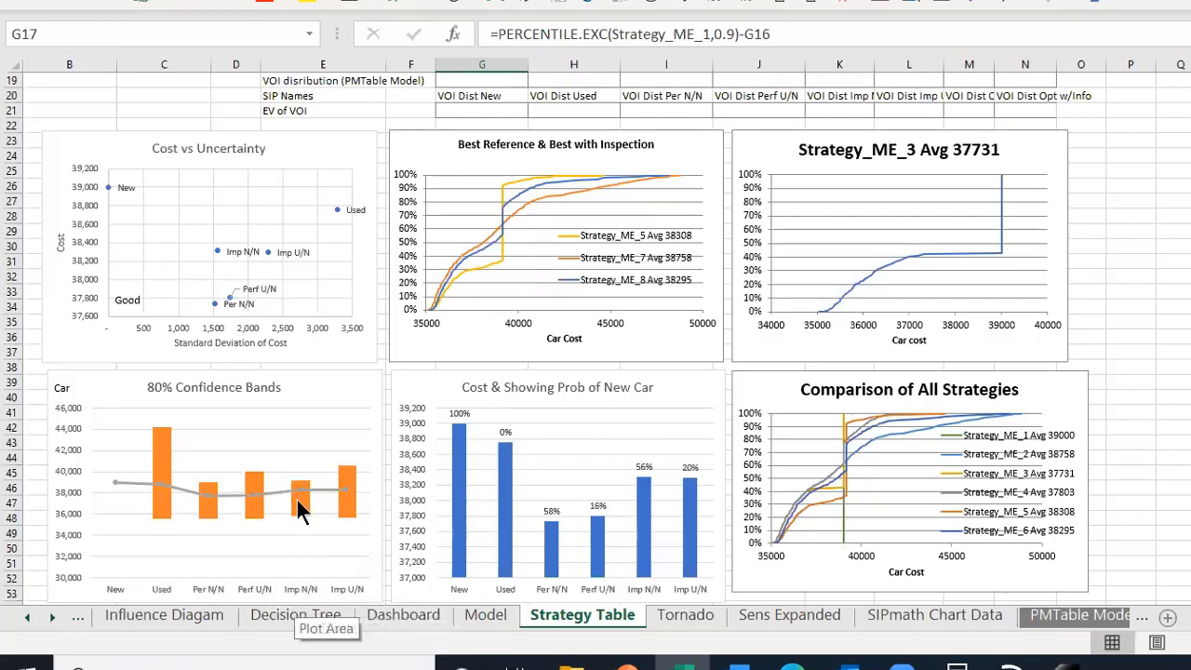
mouse_move(299, 502)
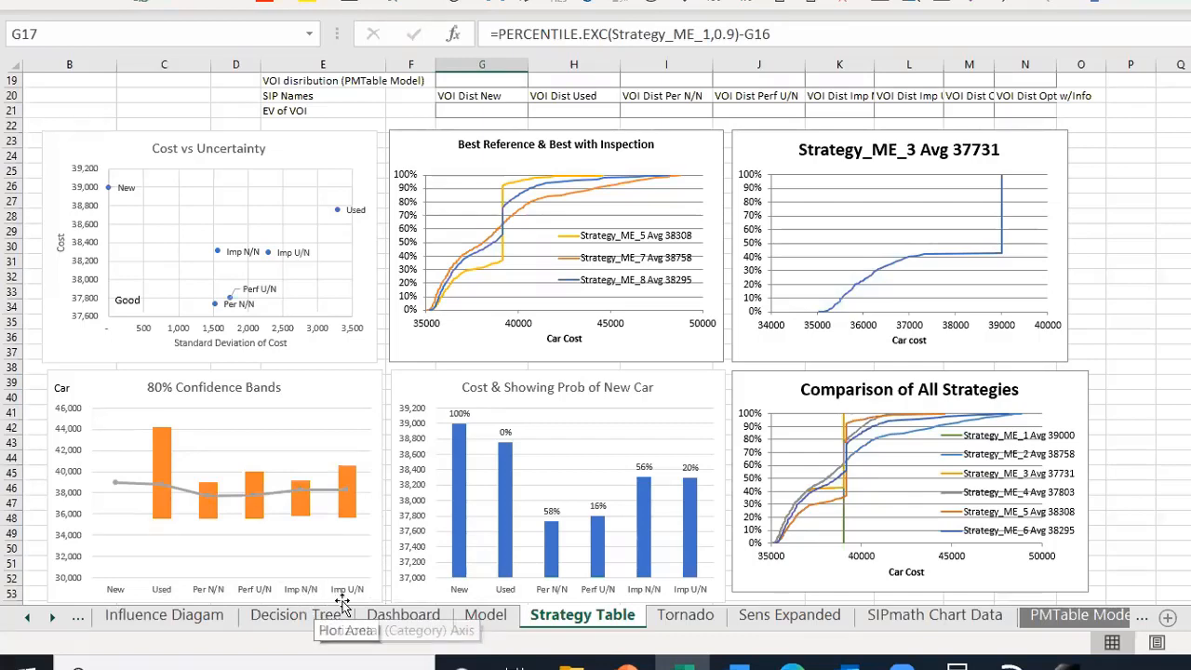
scroll(408, 548, "down", 4)
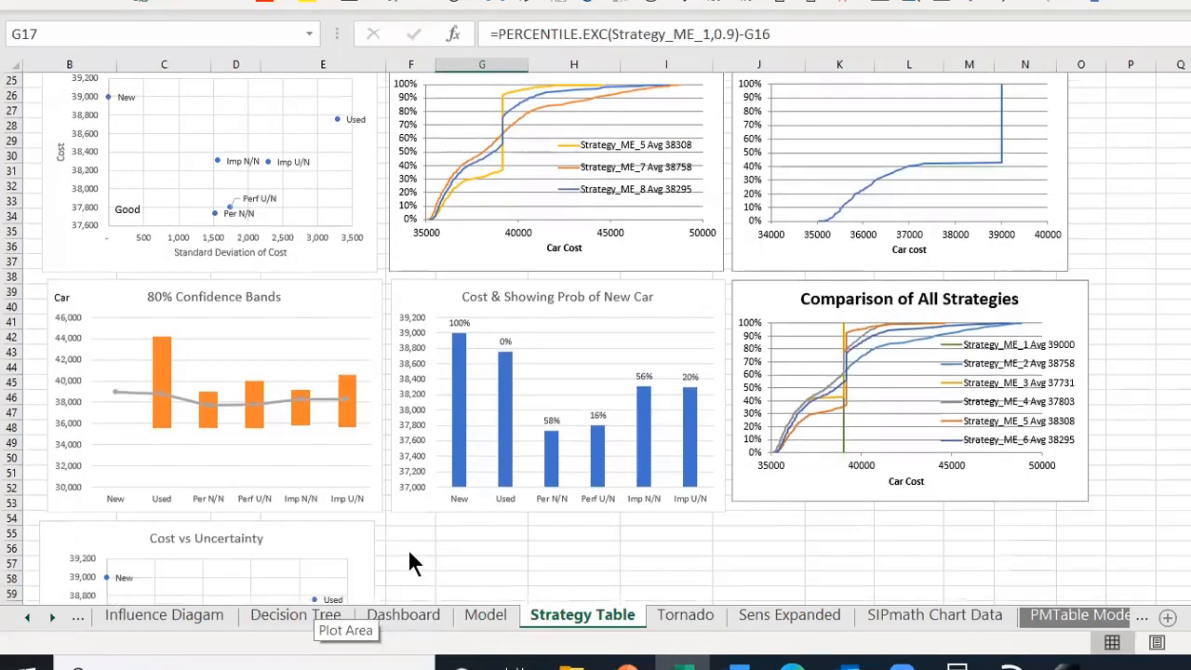
scroll(409, 551, "down", 2)
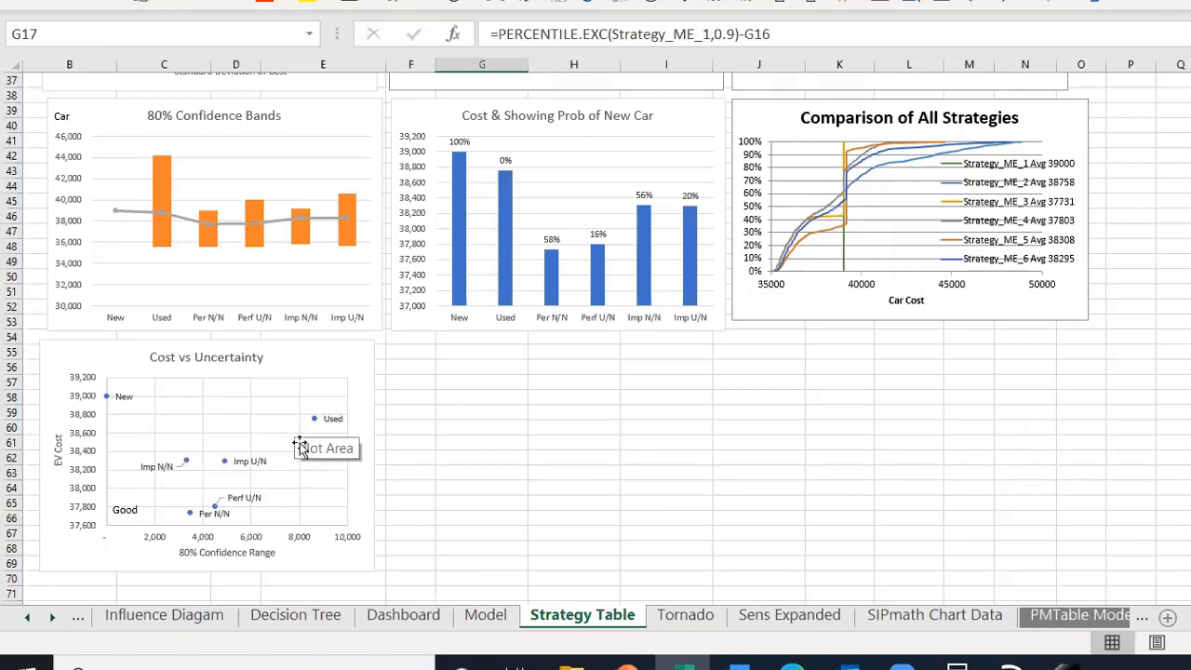
Step: Check the PMTable cell A3 on the Tornado sheet, and link the Model sheet's Sens cell M25 to Tornado!E5
key("ctrl+Page_Down")
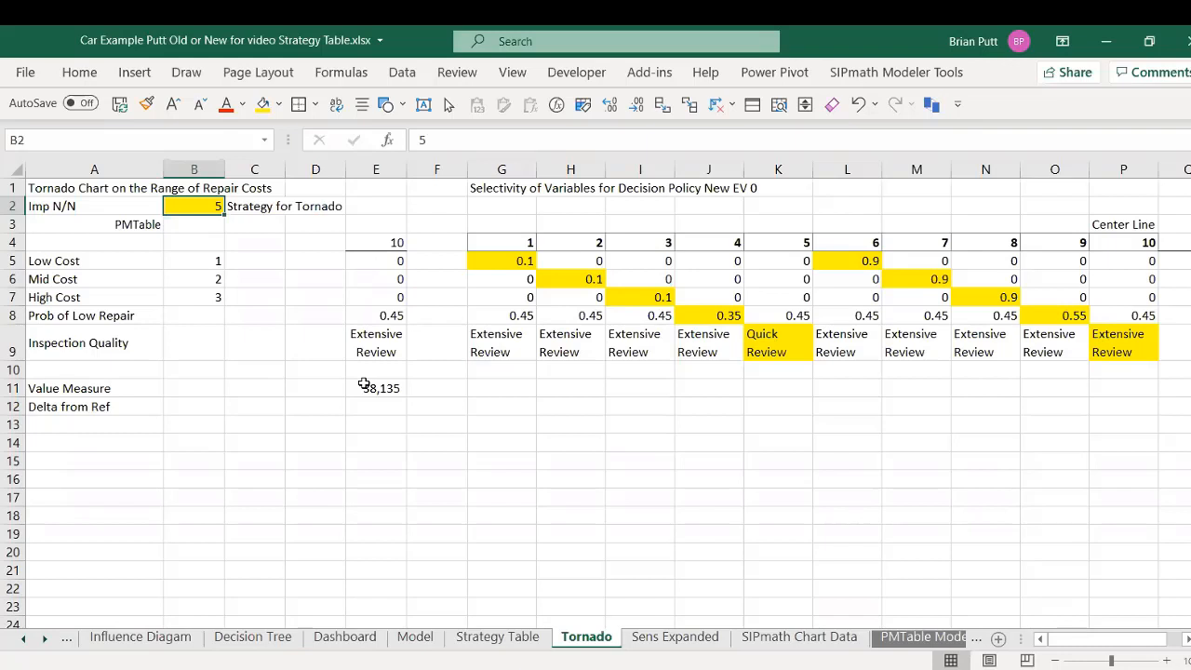
left_click(135, 221)
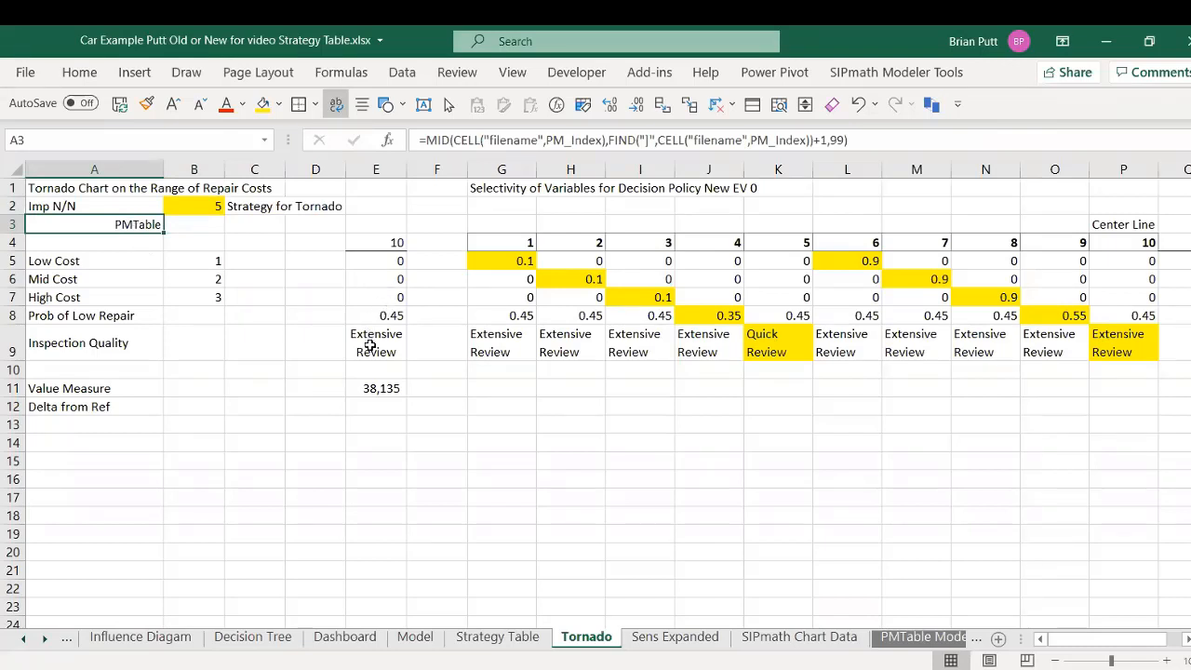
left_click(415, 637)
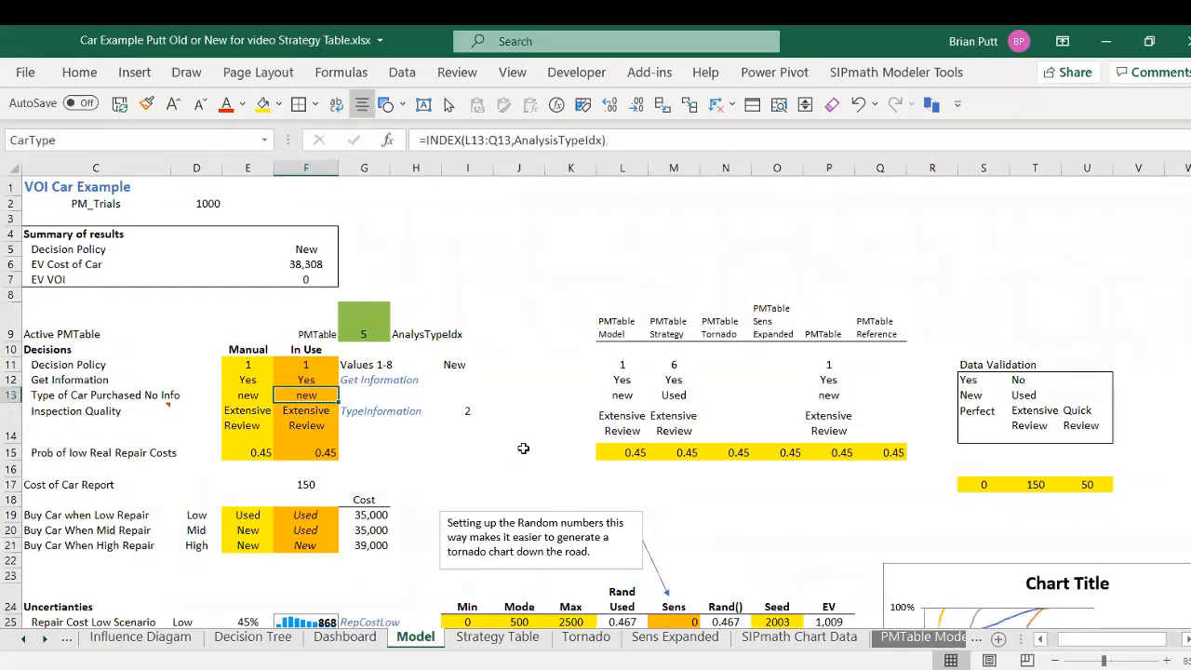
scroll(524, 448, "down", 6)
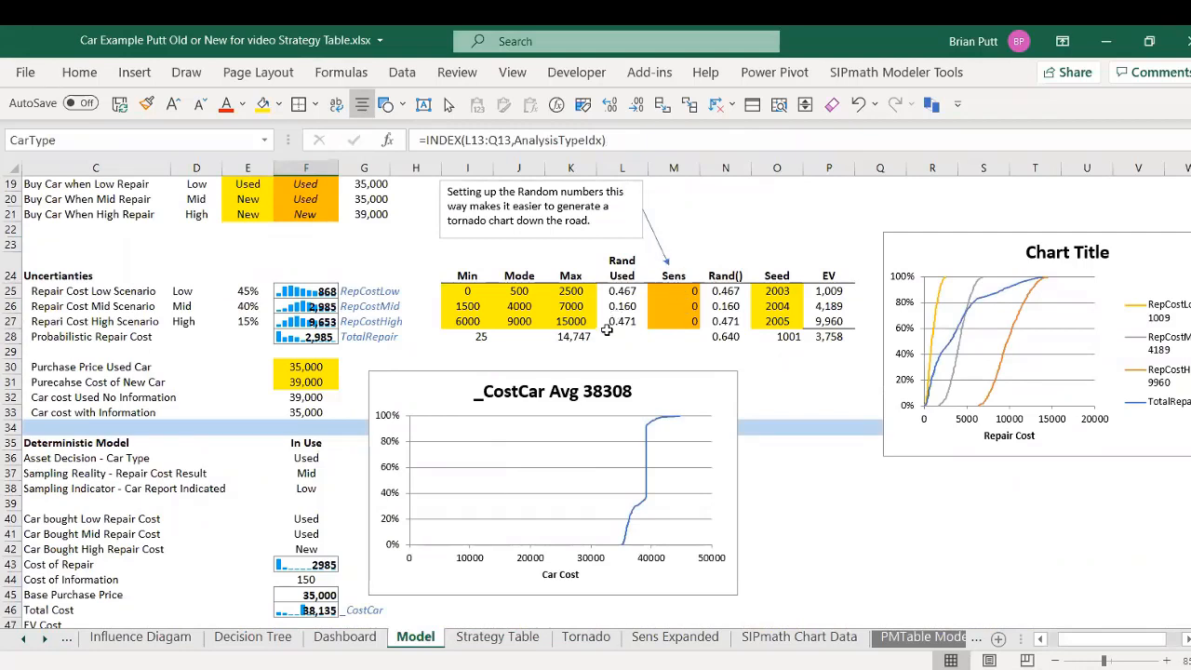
left_click(685, 292)
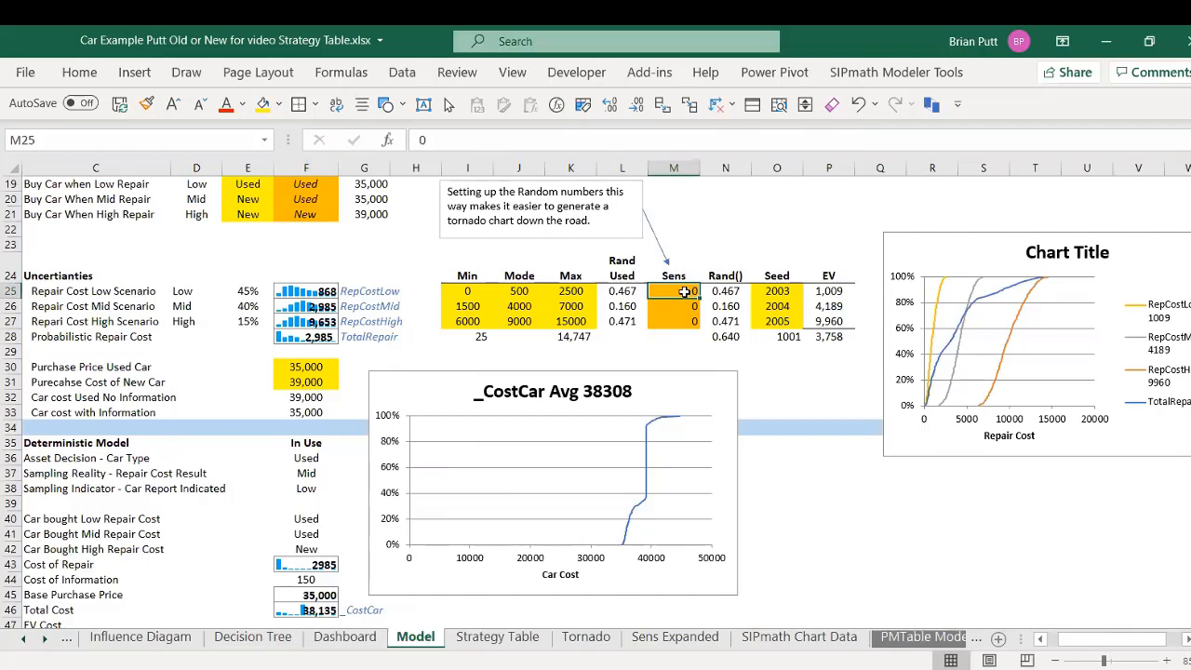
type("=")
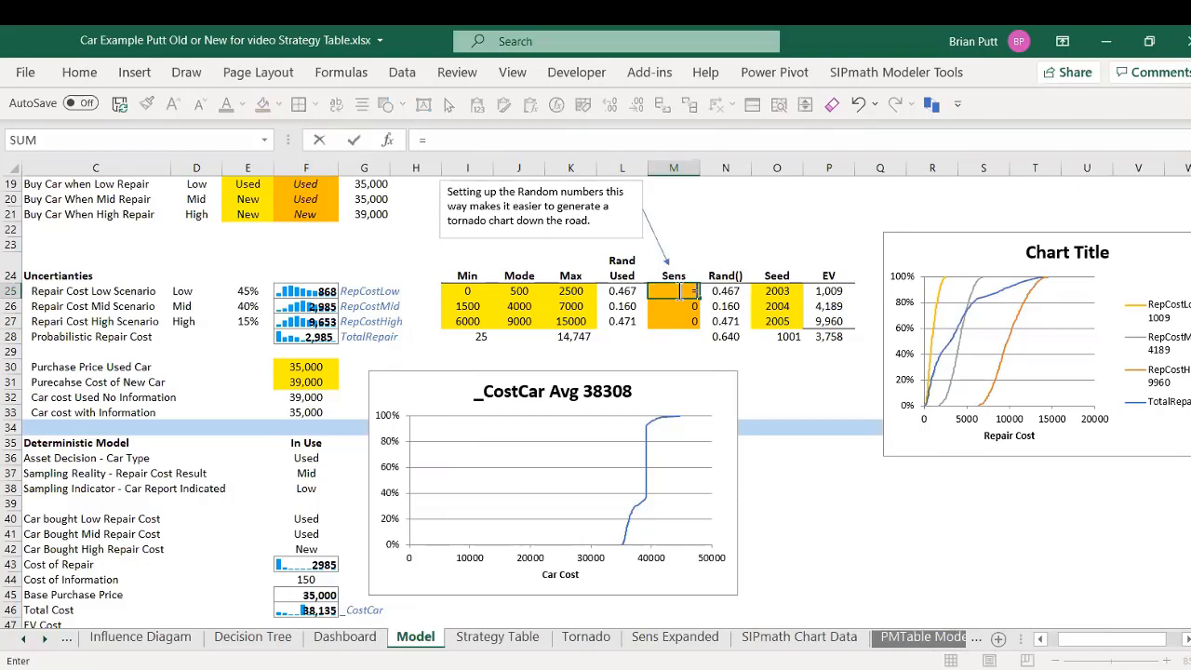
left_click(564, 633)
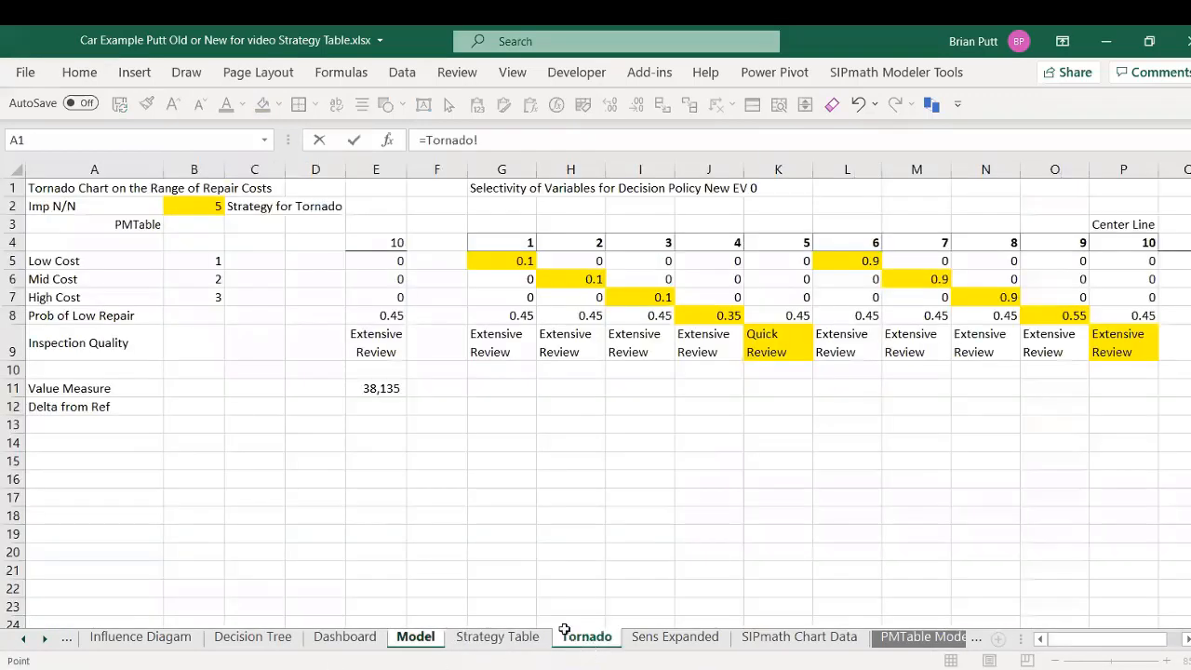
left_click(359, 261)
key("Return")
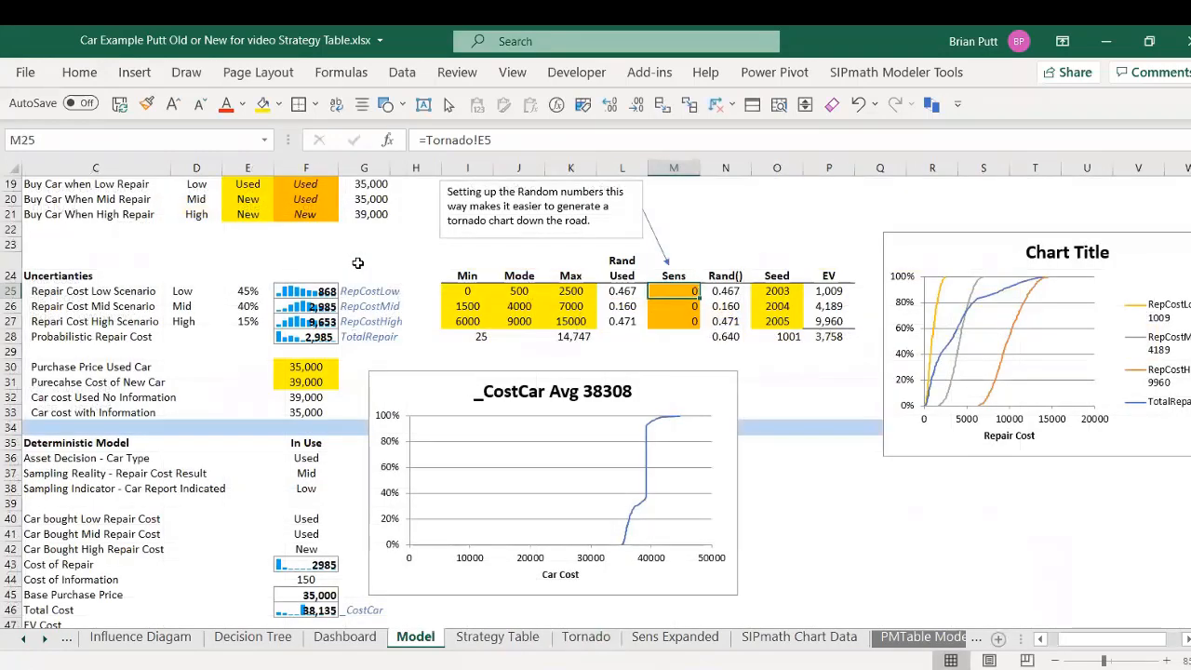
Step: Copy the Tornado link in M25 down to the Mid and High scenario Sens cells M26 and M27
key("ctrl+c")
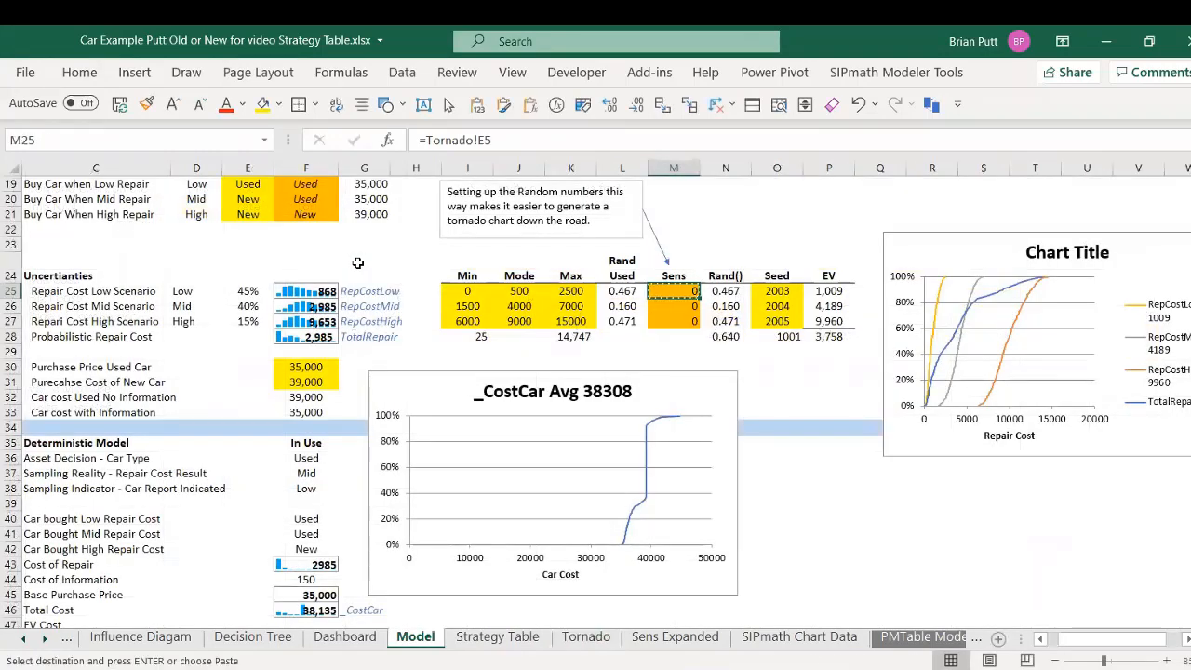
key("shift+Down")
key("shift+Down")
key("ctrl+v")
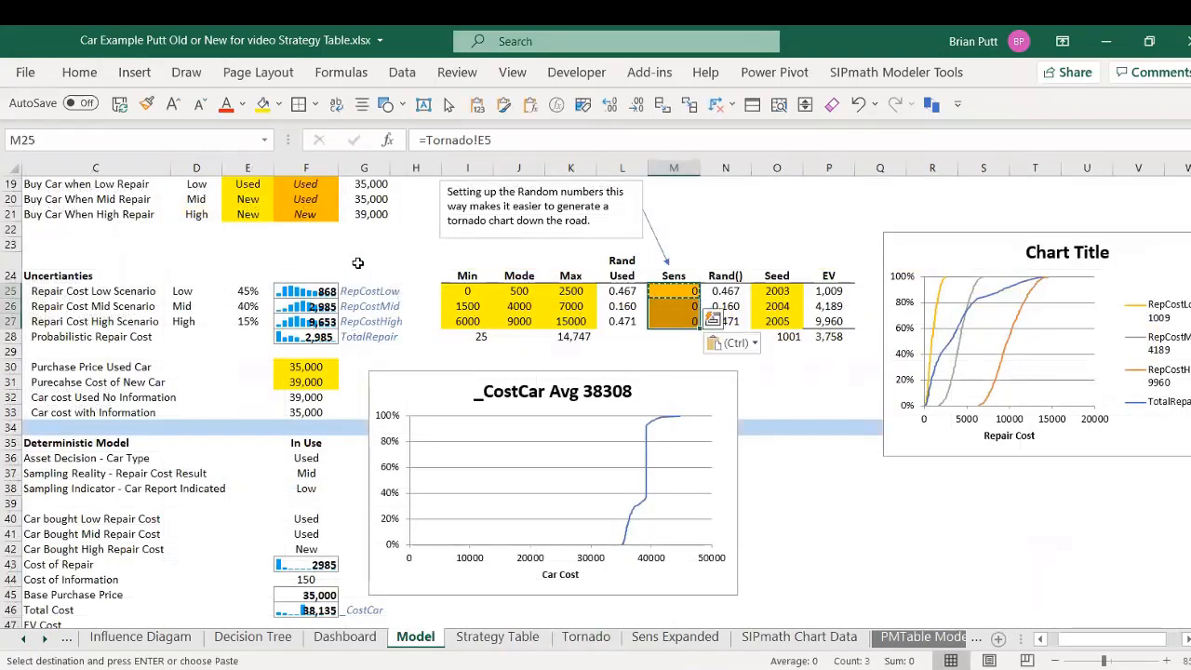
Step: Set the case selector in E4 on the Tornado sheet to 2
left_click(586, 638)
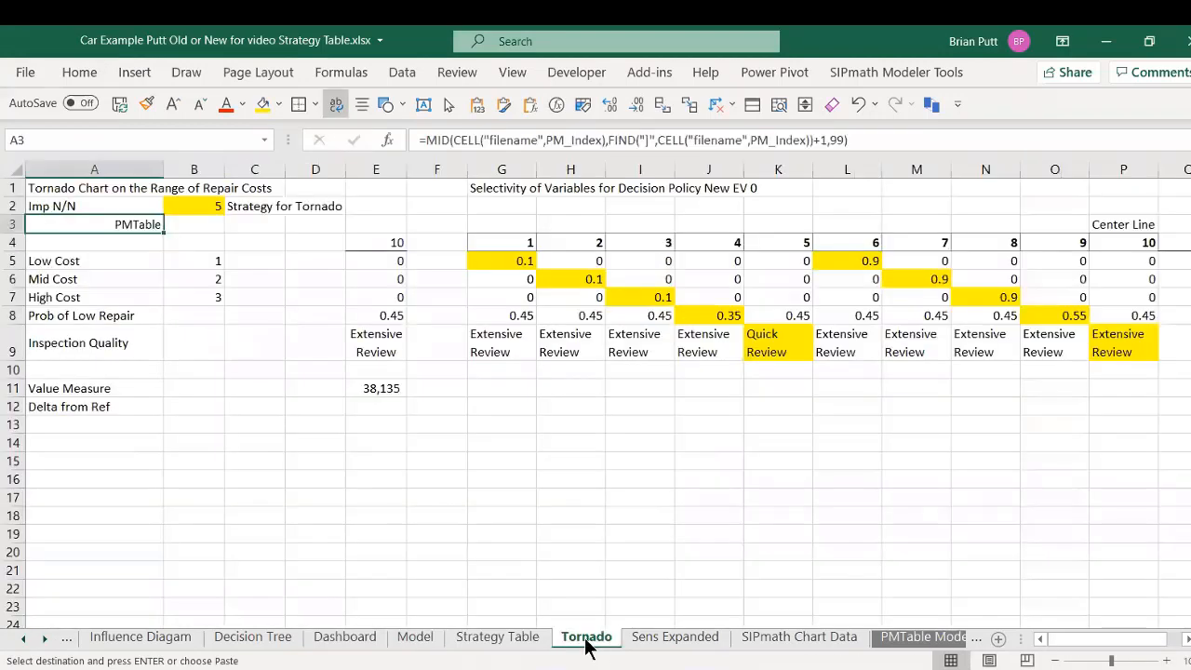
left_click(388, 238)
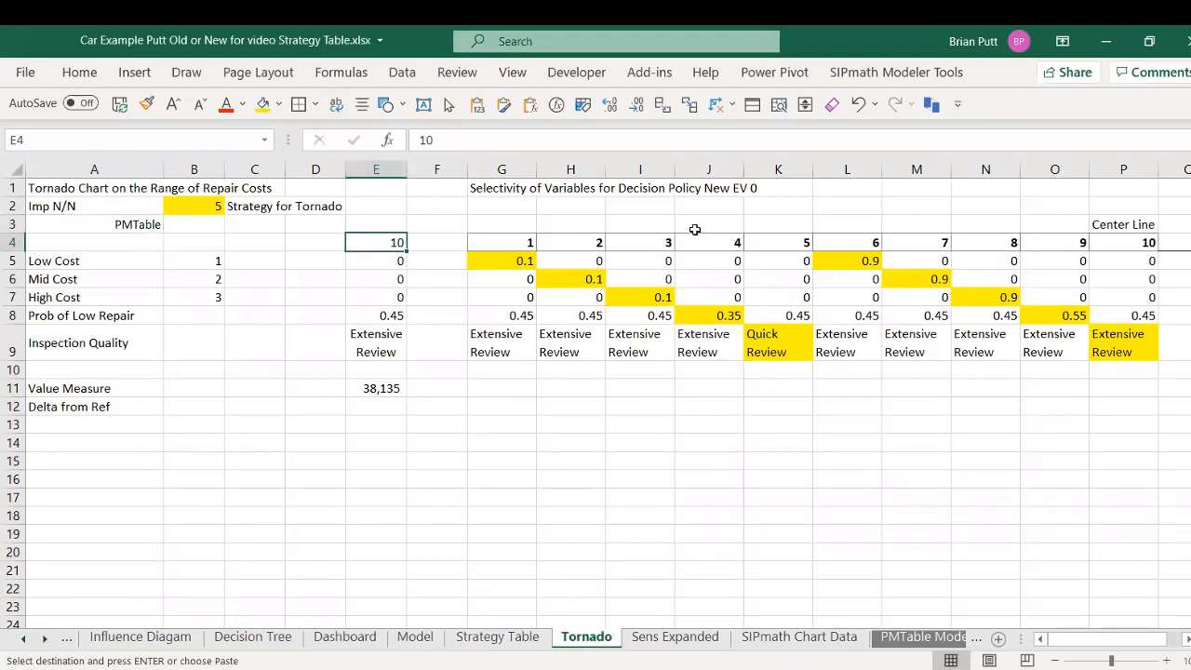
key("Return")
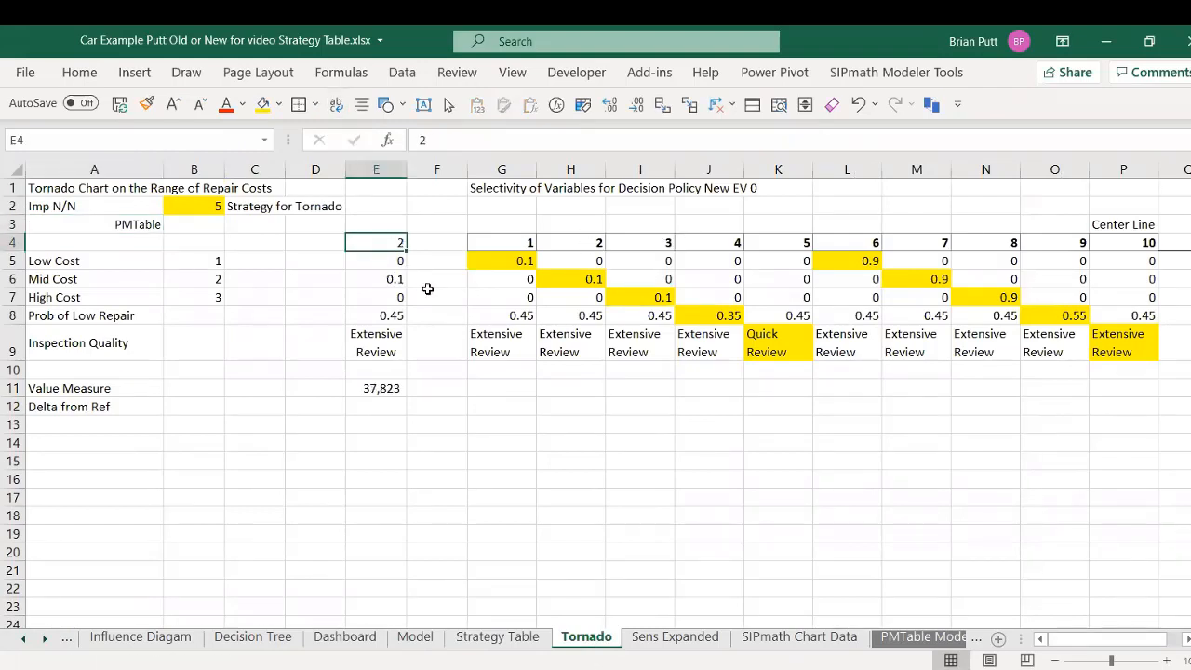
Step: Trace the Mid Cost sensitivity from Tornado!E6 to the Model sheet's Sens cell M26 and the IF formula in Rand Used cell L26
left_click(400, 279)
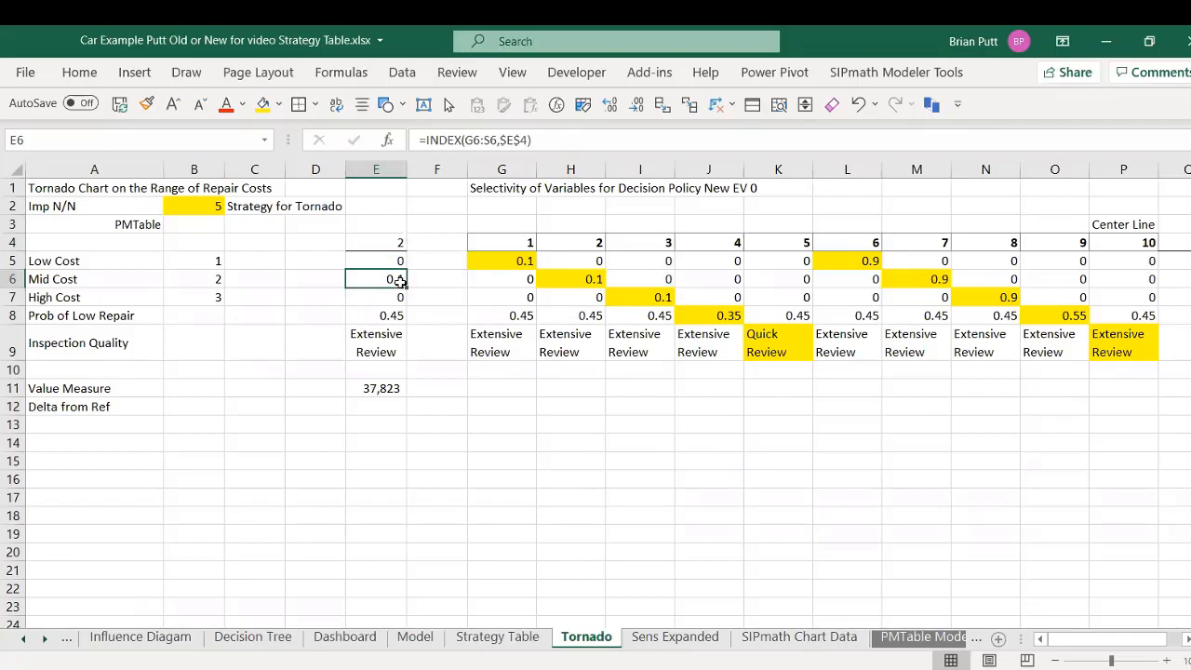
left_click(402, 638)
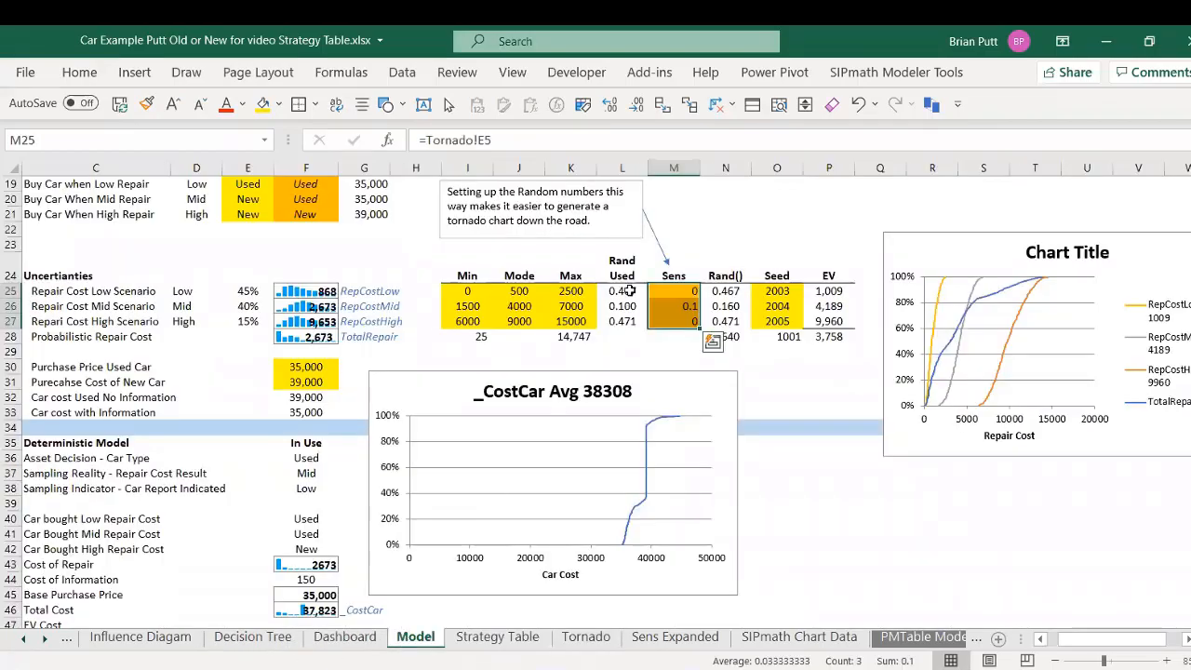
left_click(689, 313)
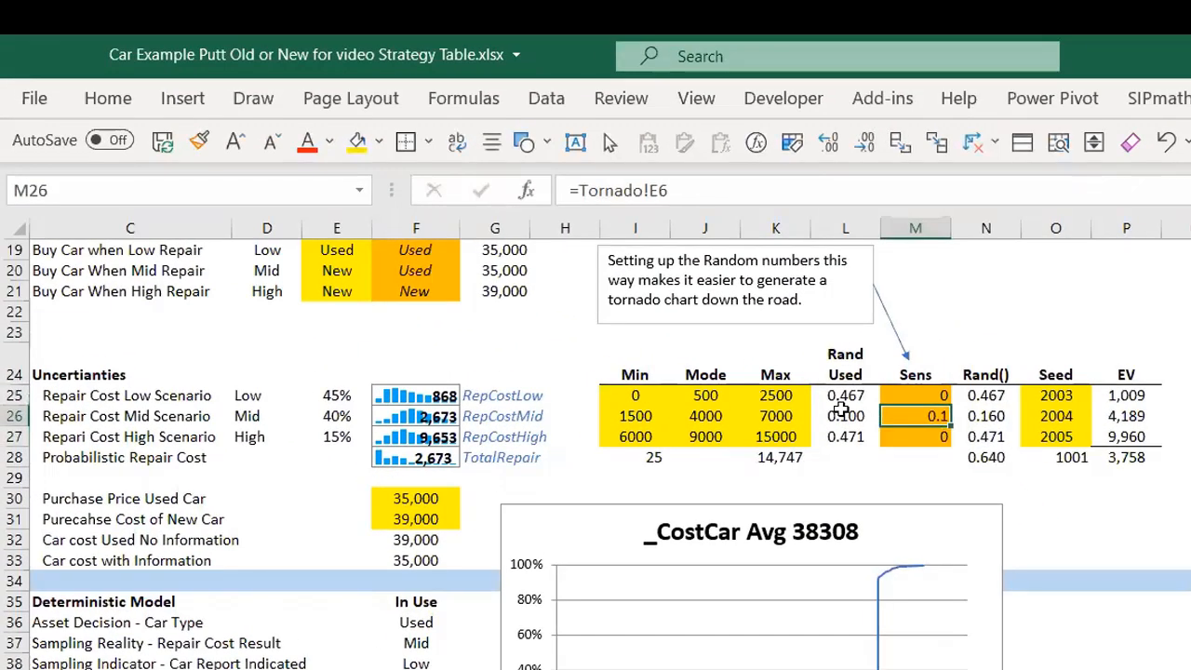
left_click(839, 413)
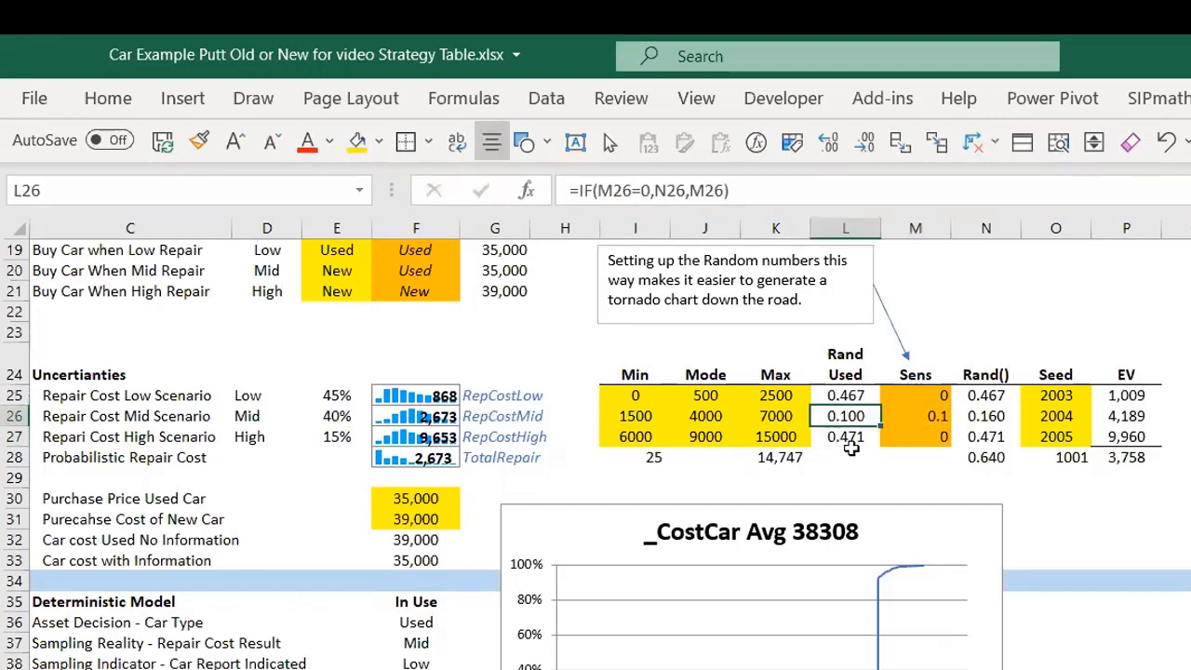
left_click(608, 190)
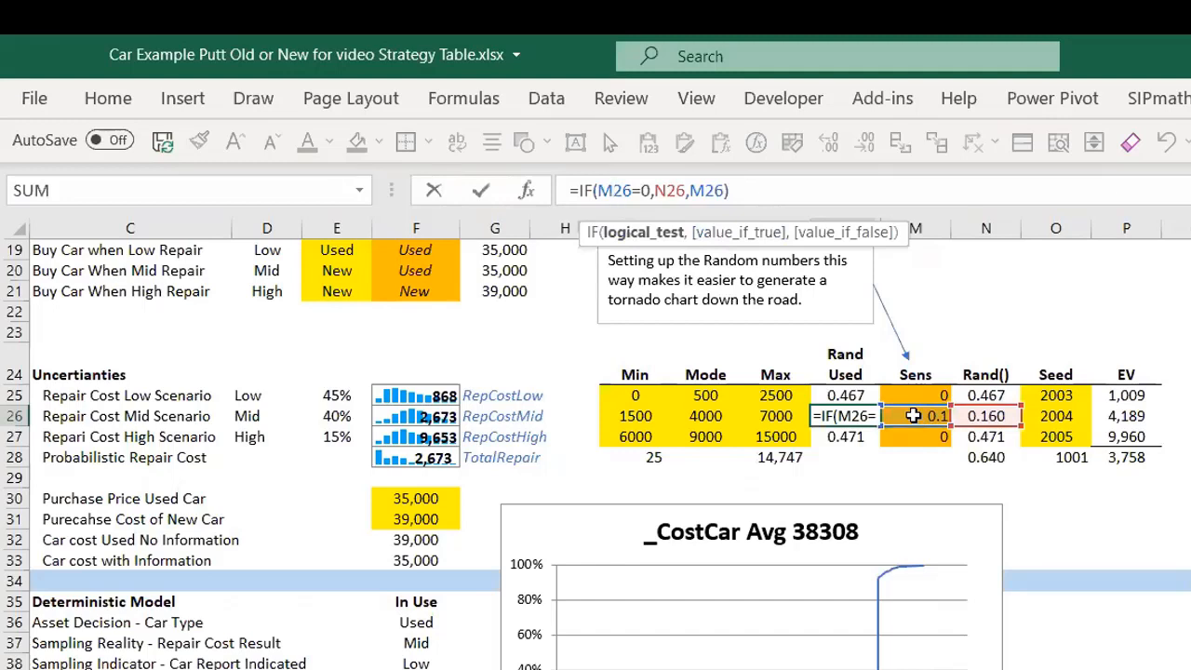
key("Escape")
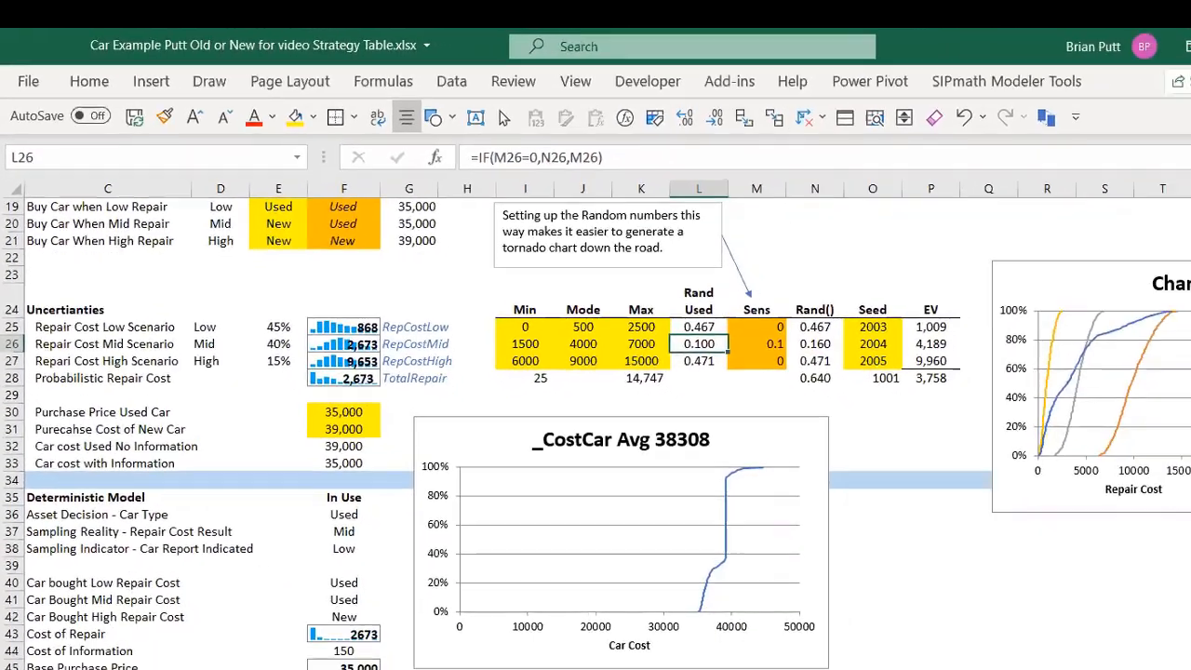
Step: Check the Prob of Low Repair formula in E8 on the Tornado sheet
left_click(814, 669)
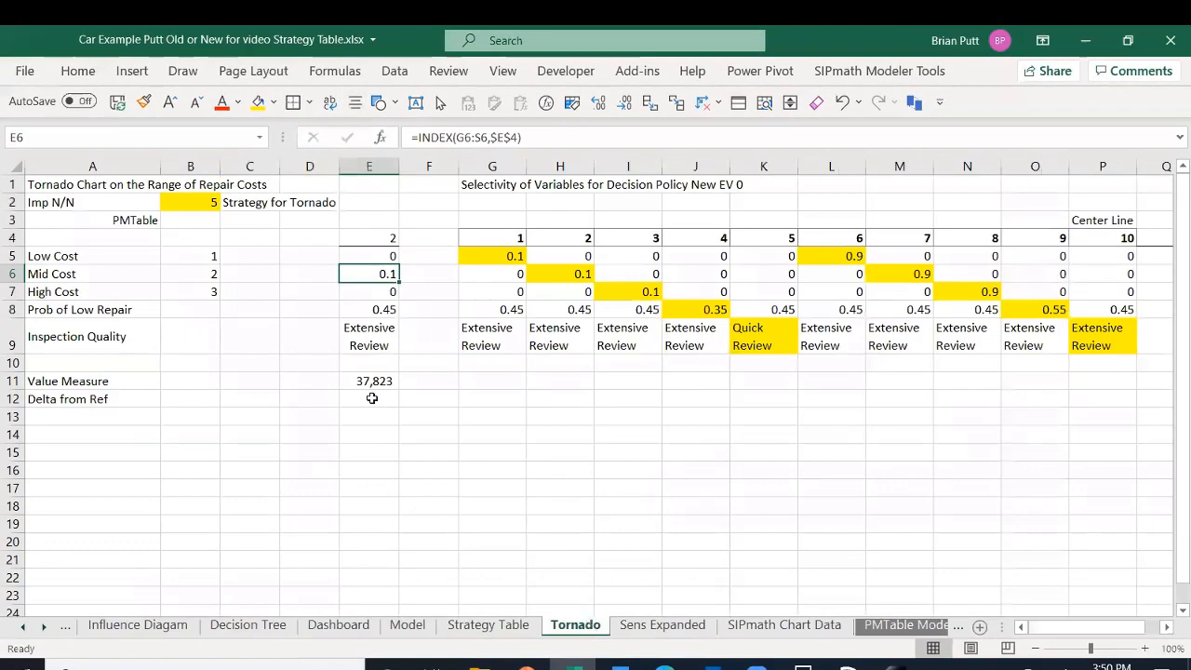
left_click(374, 308)
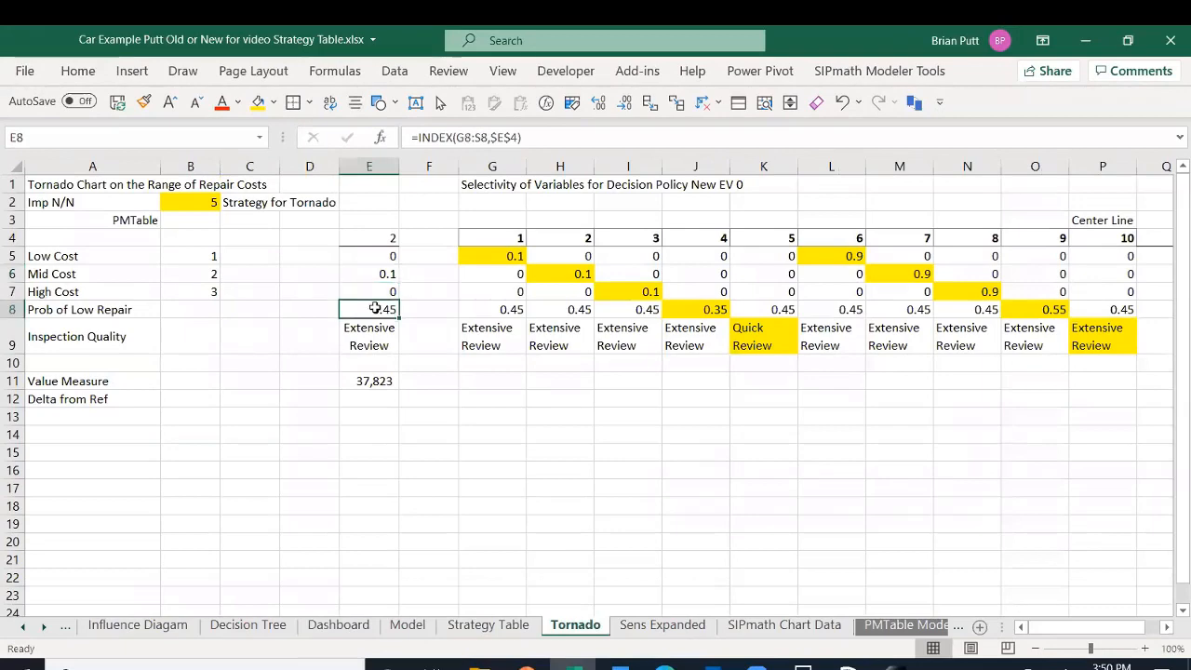
left_click(406, 627)
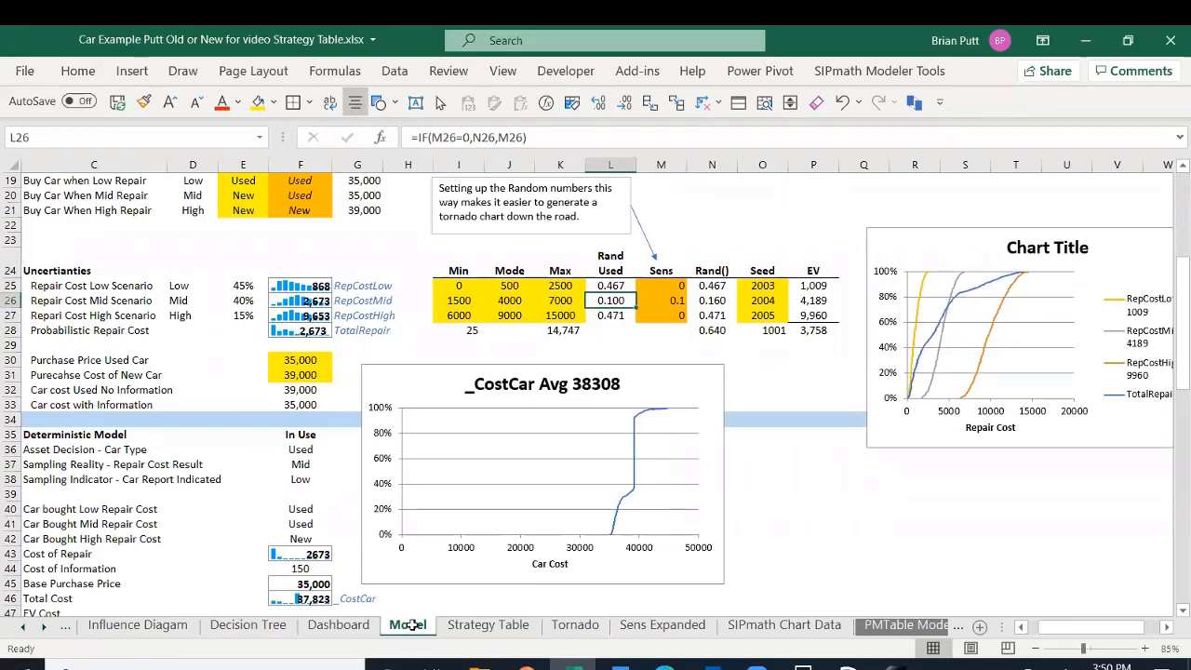
Step: Link the Model sheet's Inspection Quality cell P14 in the PMTable column to Tornado!E9
scroll(709, 265, "up", 3)
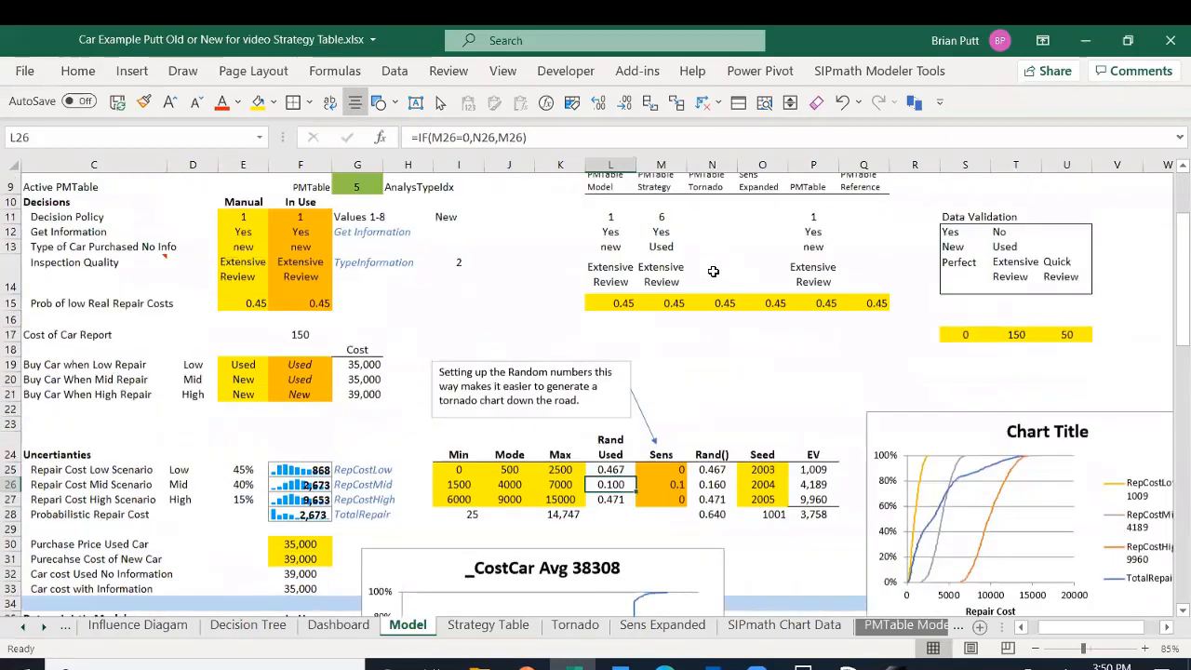
scroll(713, 271, "up", 3)
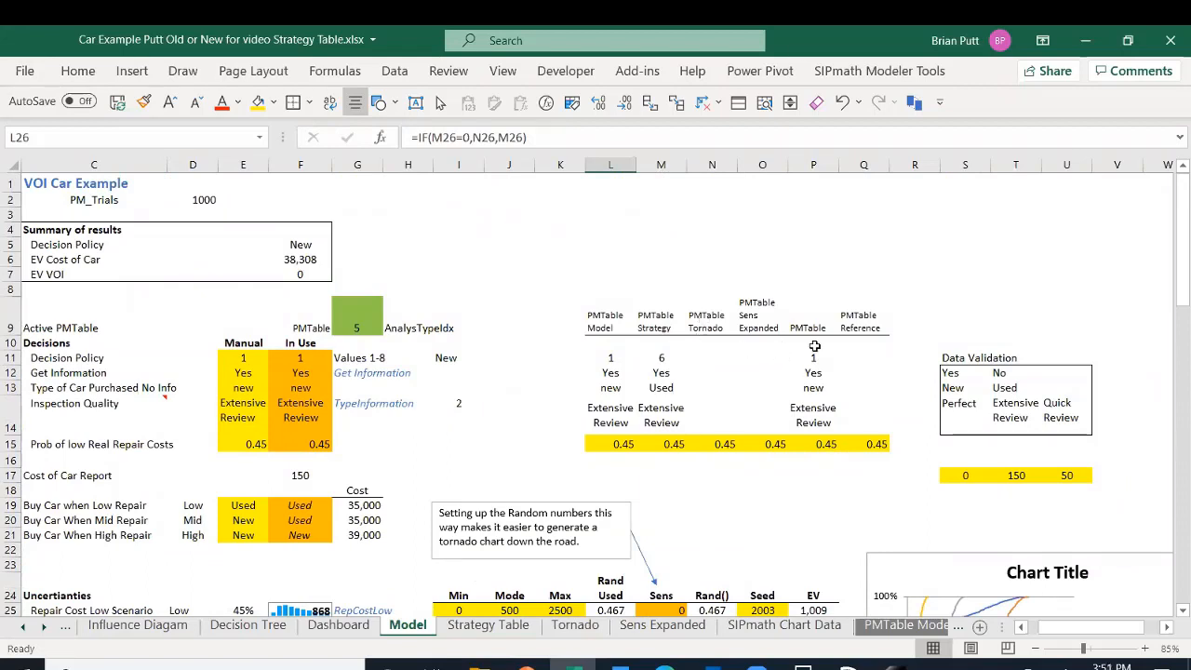
left_click(798, 416)
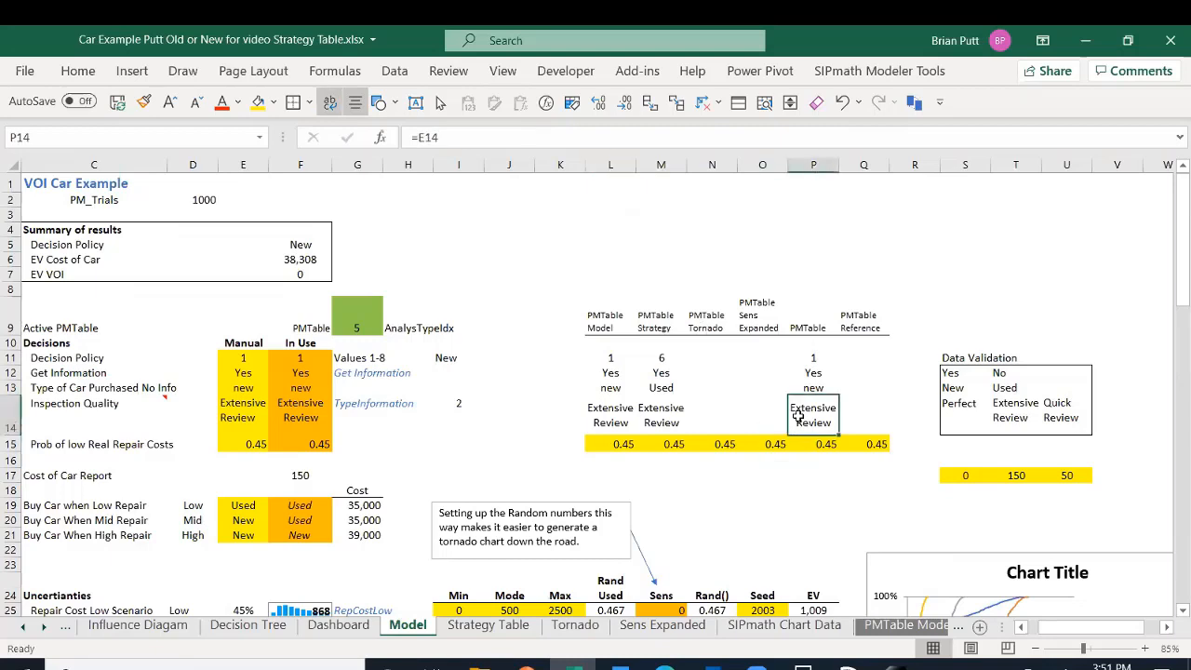
key("ctrl+z")
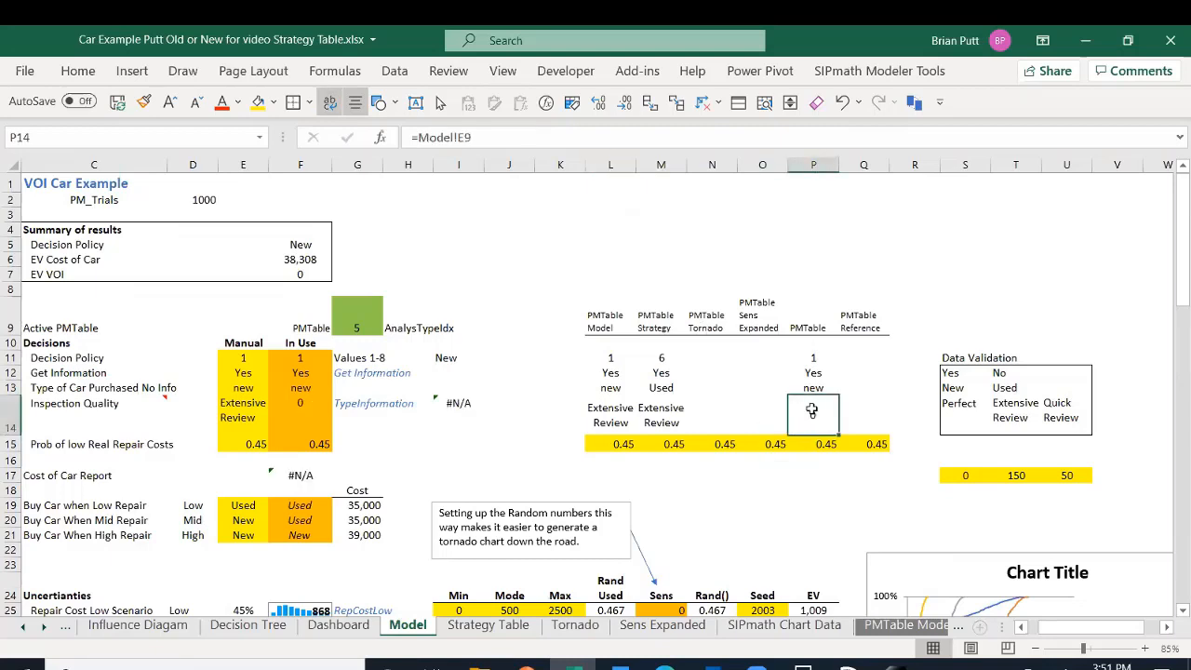
type("=")
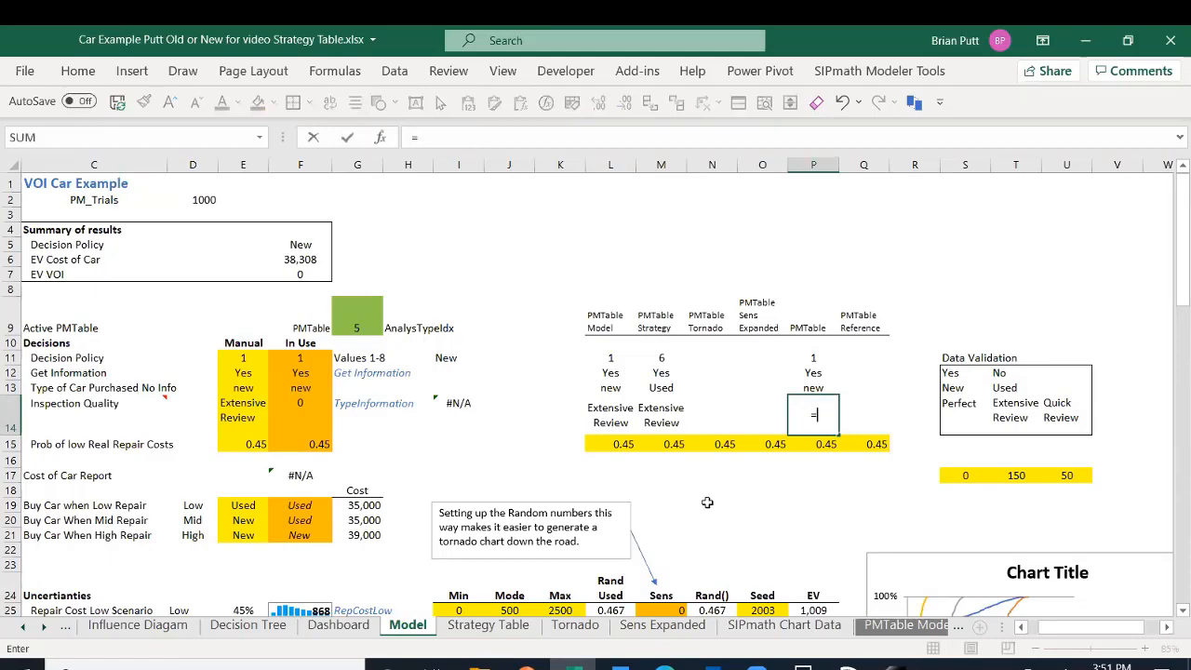
left_click(579, 625)
left_click(364, 328)
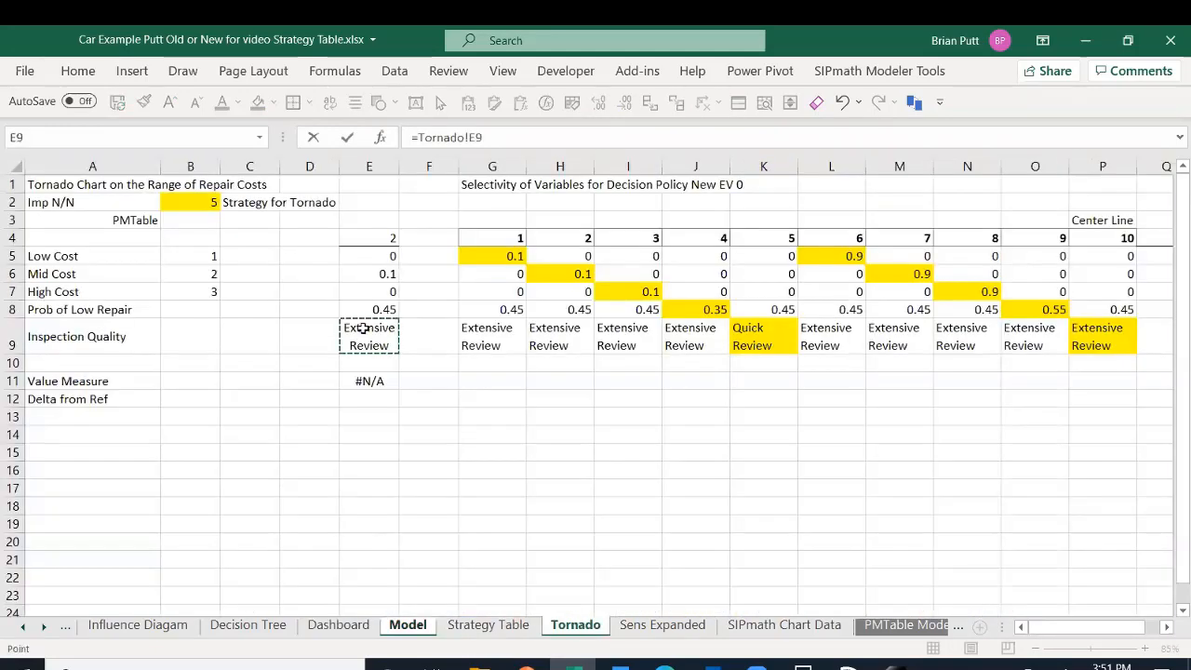
key("Return")
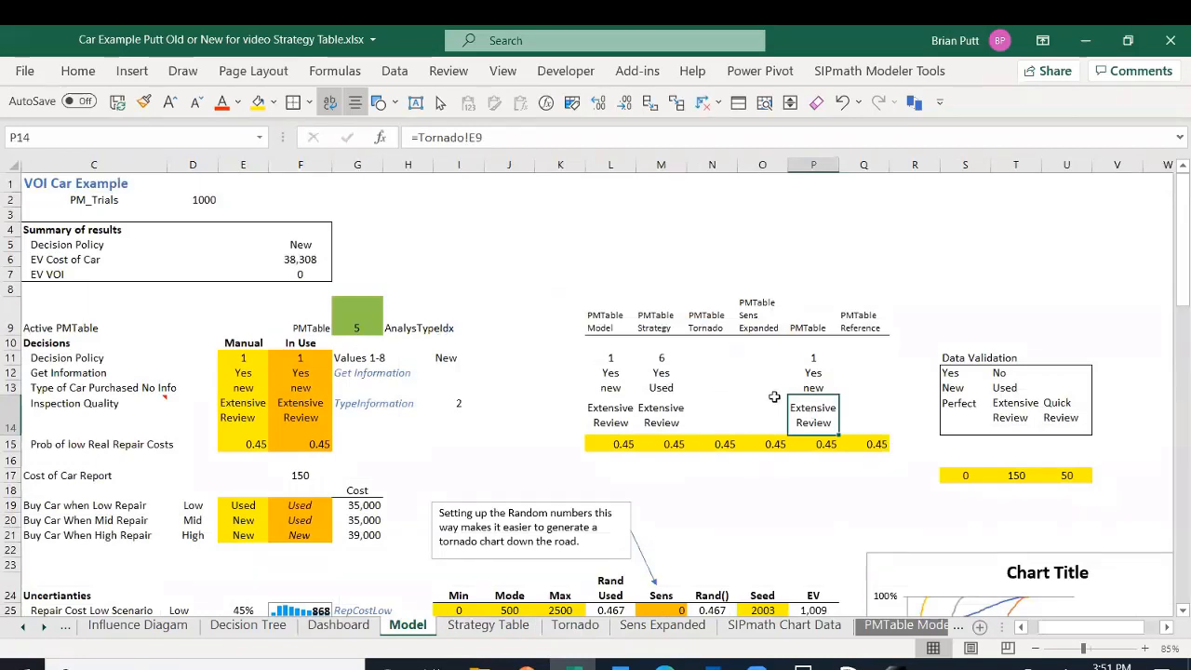
Step: Link the low repair cost probability in P15 to Tornado!E8 and remove the cell's fill colour
left_click(818, 448)
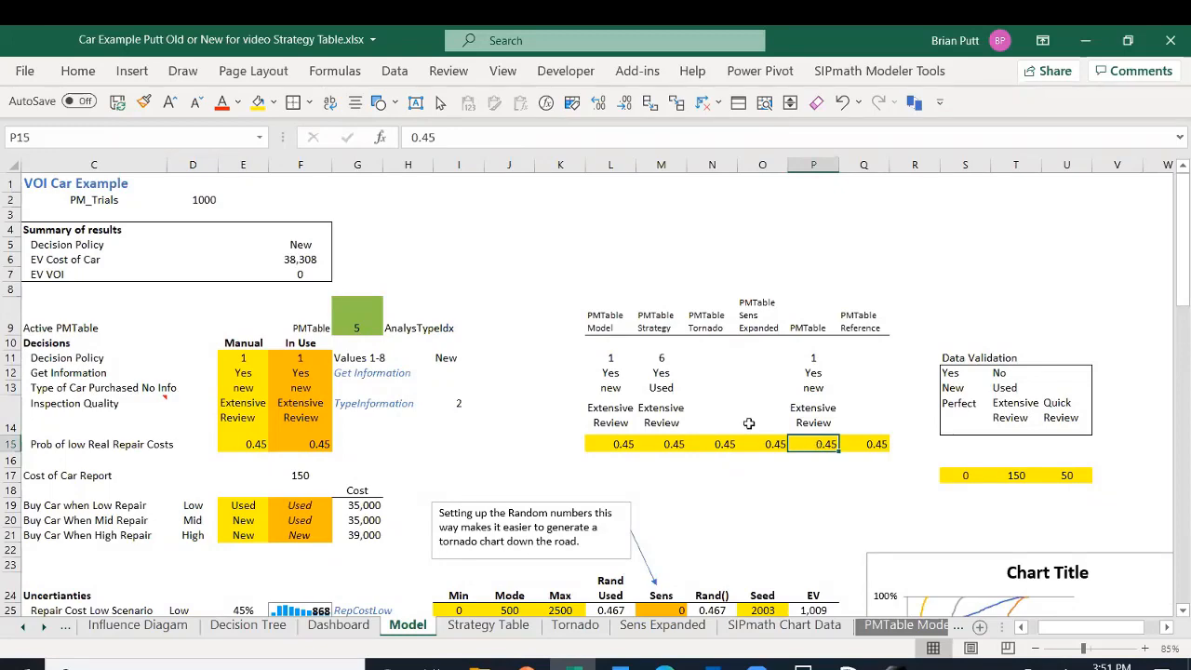
type("=")
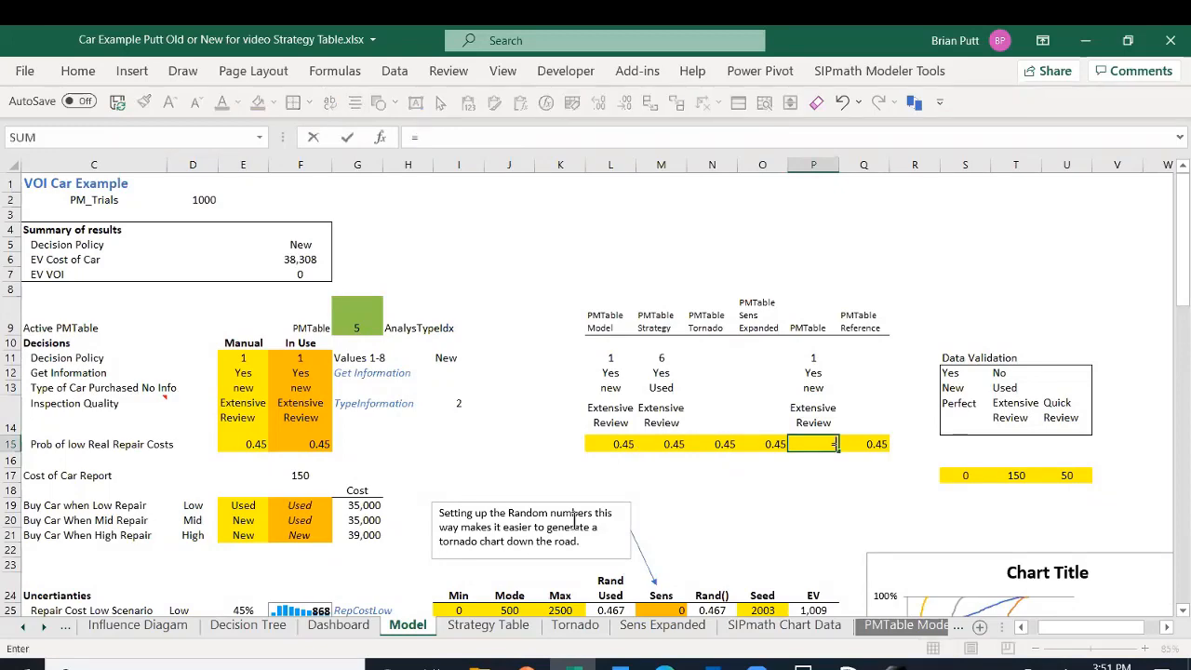
key("ctrl+Page_Down")
left_click(588, 625)
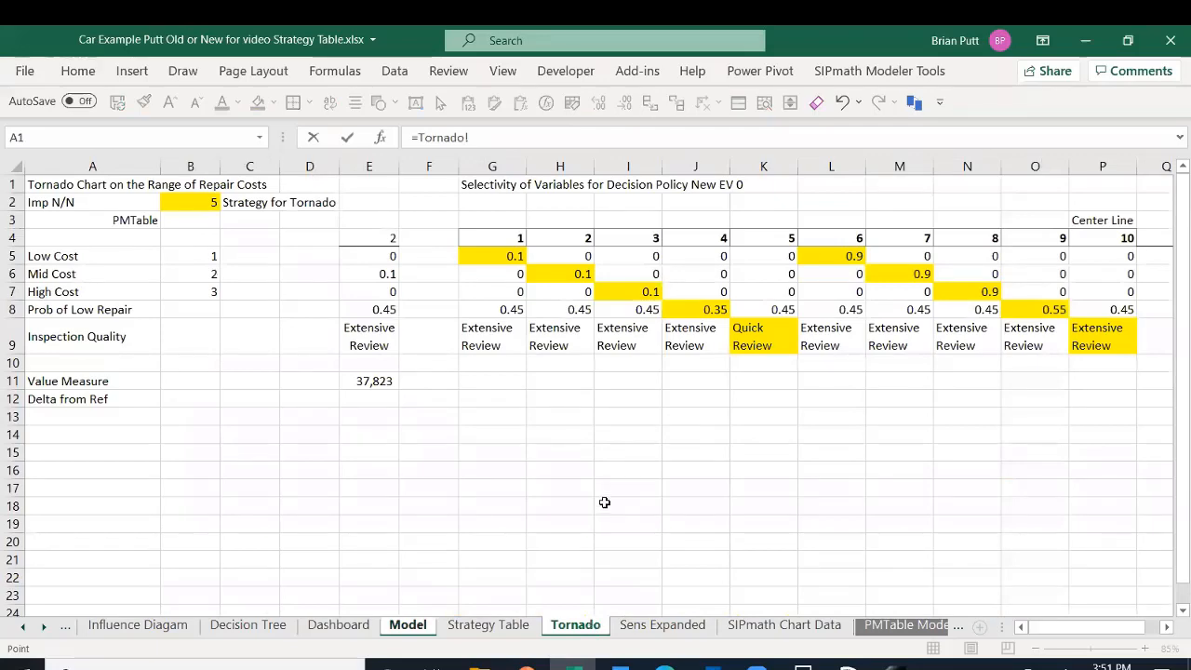
left_click(382, 309)
key("Return")
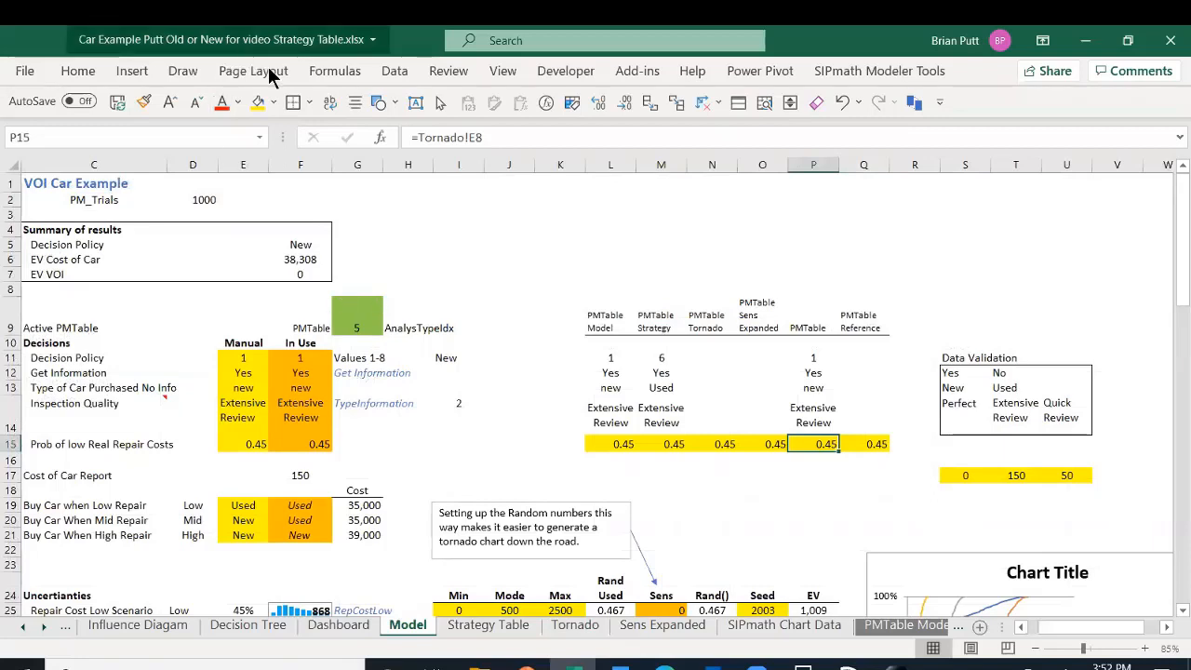
left_click(275, 103)
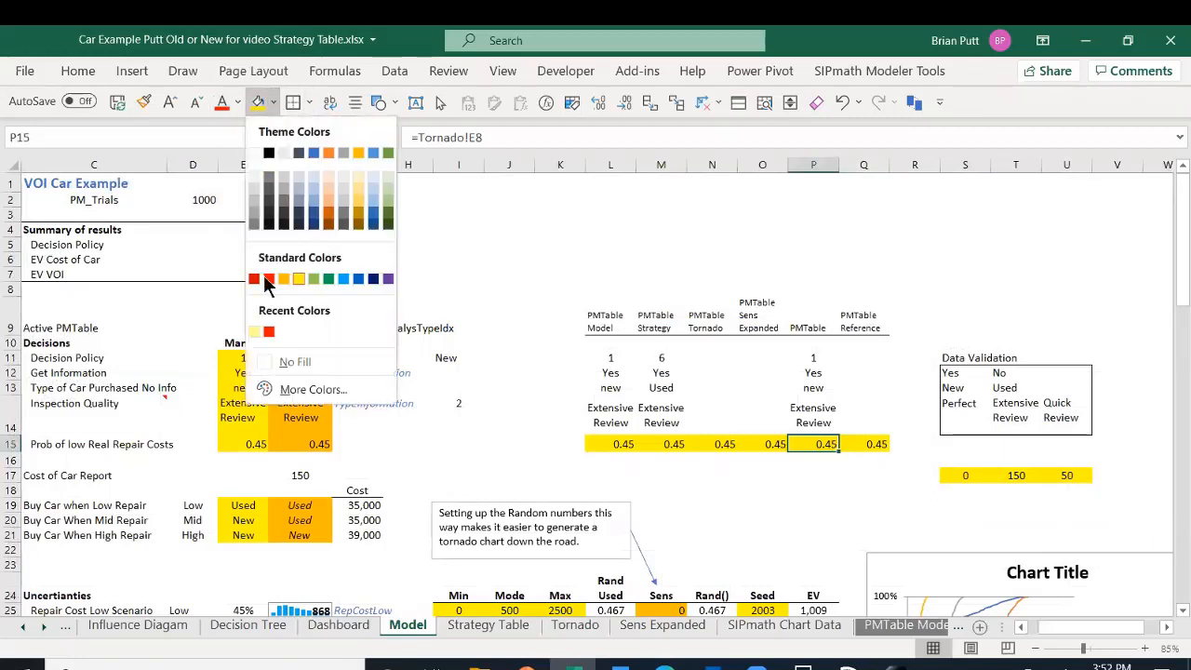
left_click(278, 355)
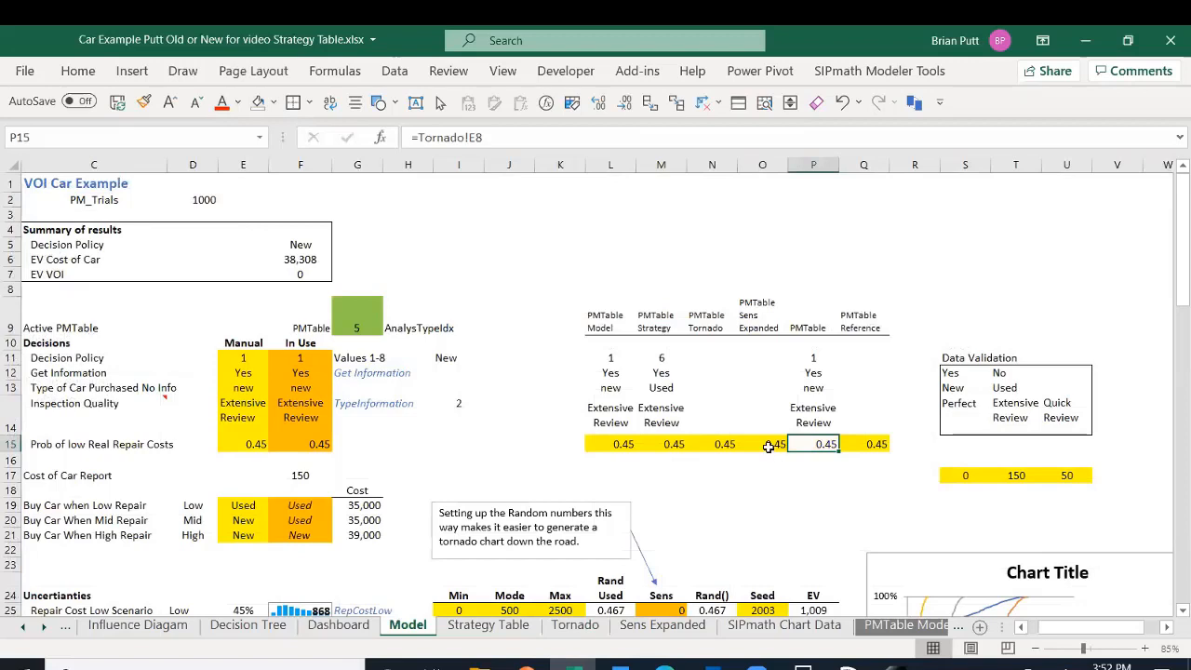
Step: Link the Decision Policy cell P11 on the Model sheet to the tornado strategy number in Tornado!B2
left_click(814, 357)
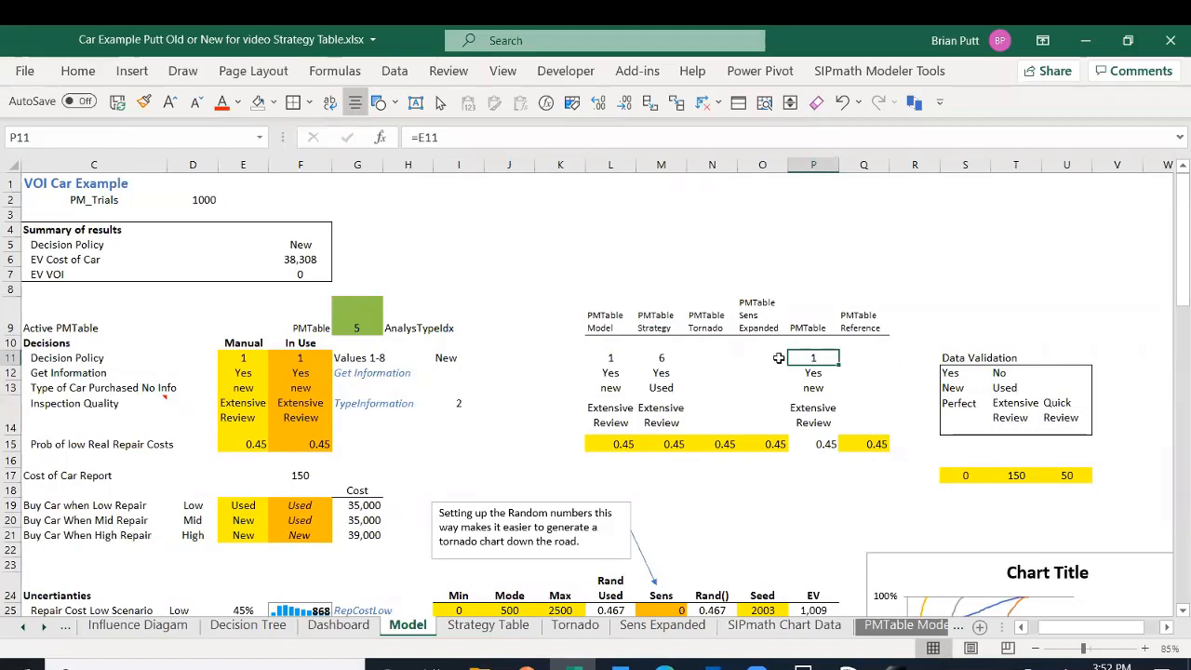
left_click(575, 624)
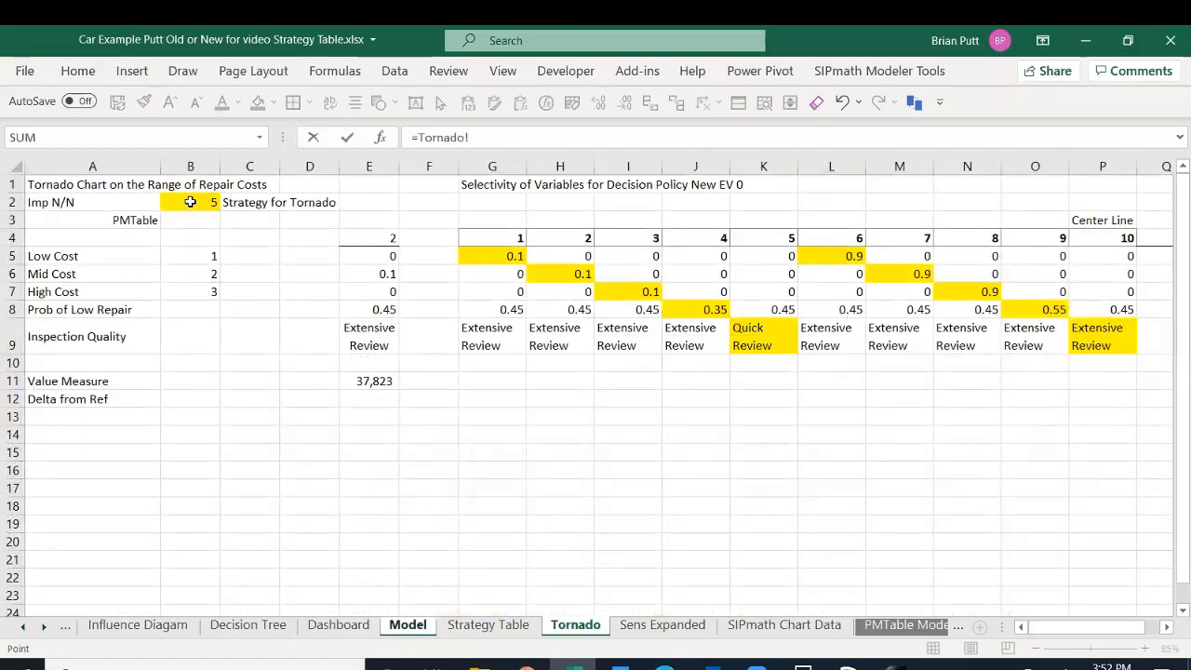
left_click(190, 201)
key("Return")
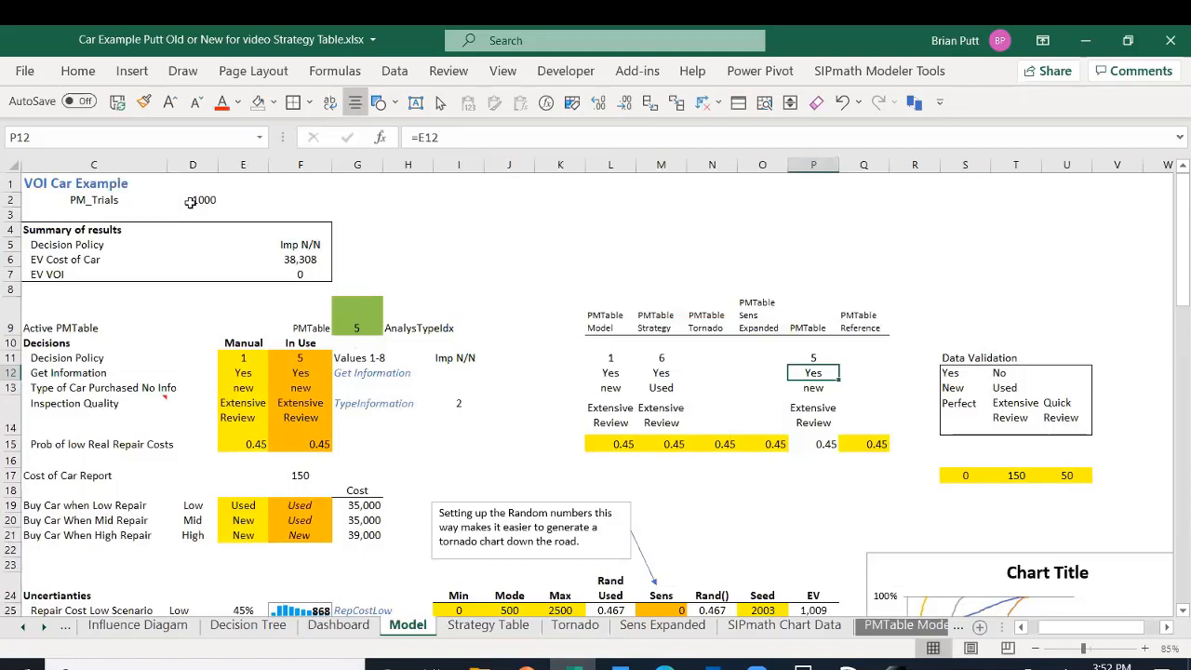
Step: Make Get Information cell P12 look up 'Strategy Table'!G7:N7 with an INDEX formula using the policy number in P11
type("=index(")
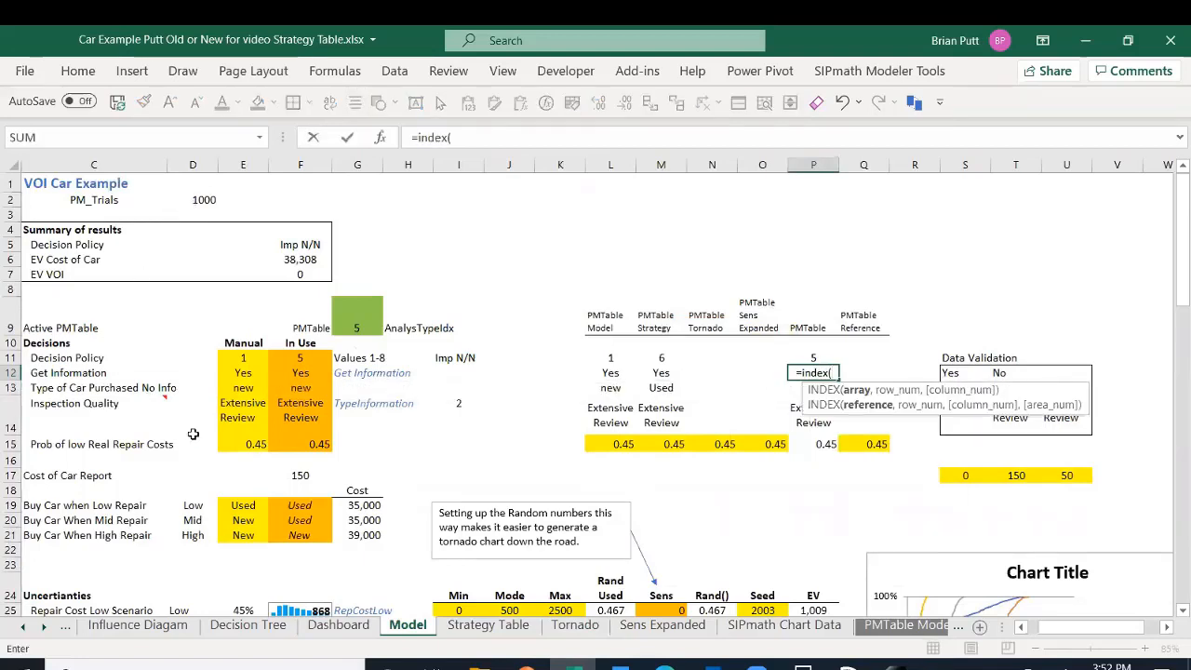
left_click(489, 624)
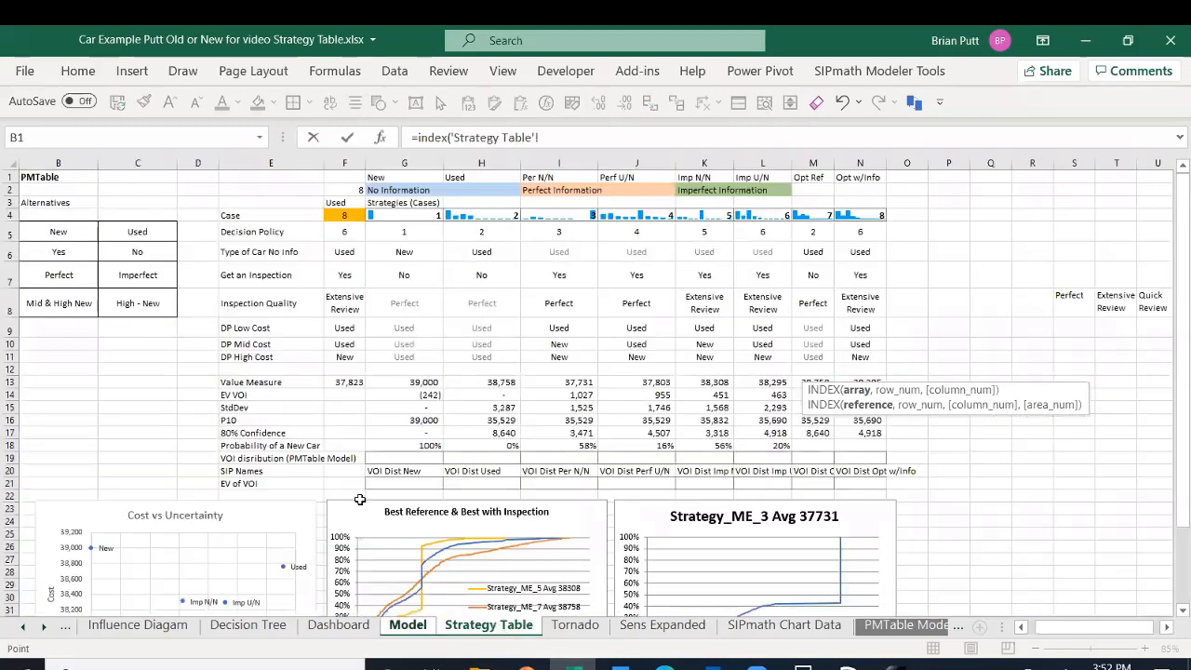
left_click_drag(398, 273, 878, 266)
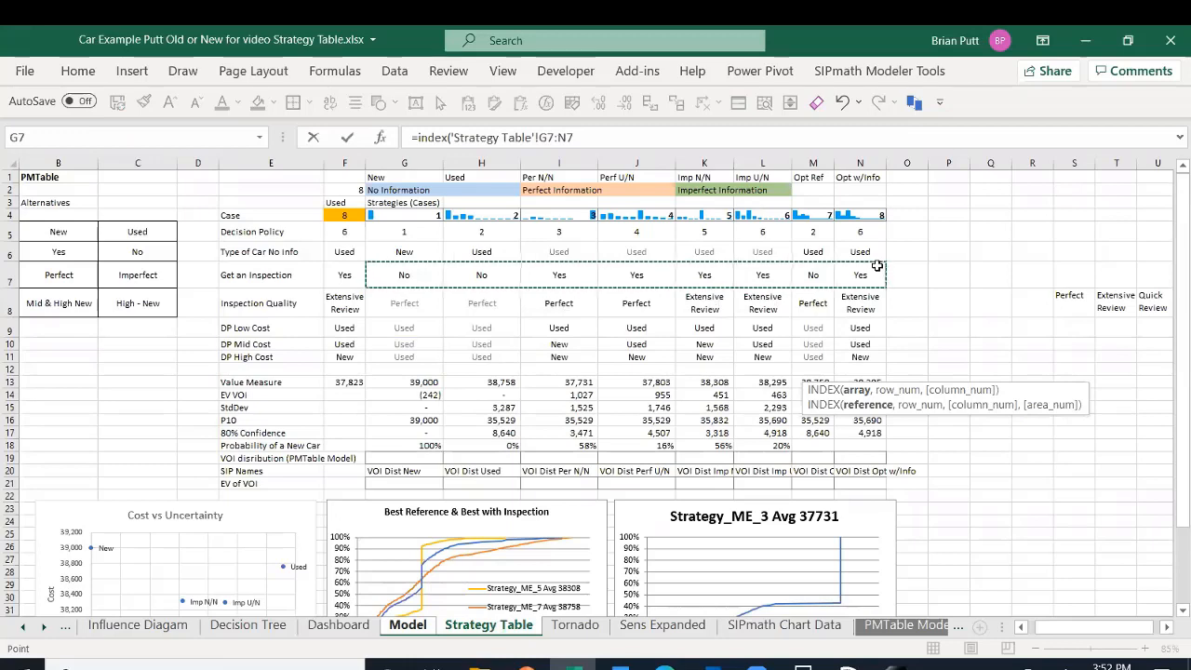
type(",")
left_click(408, 625)
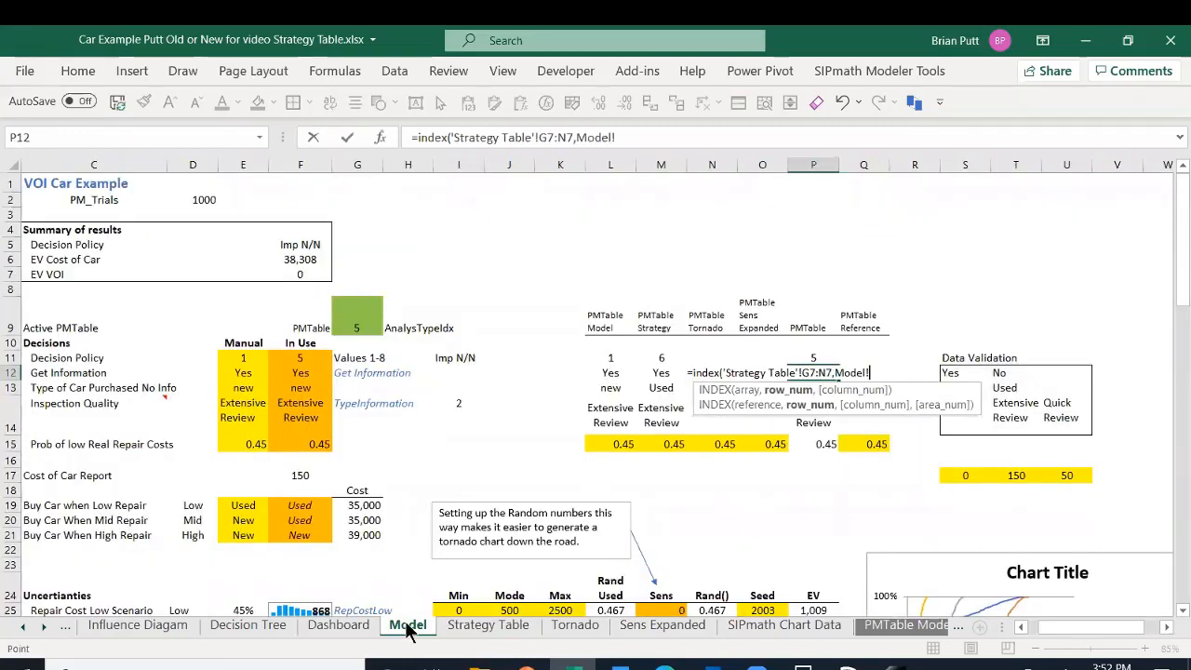
left_click(813, 358)
key("Return")
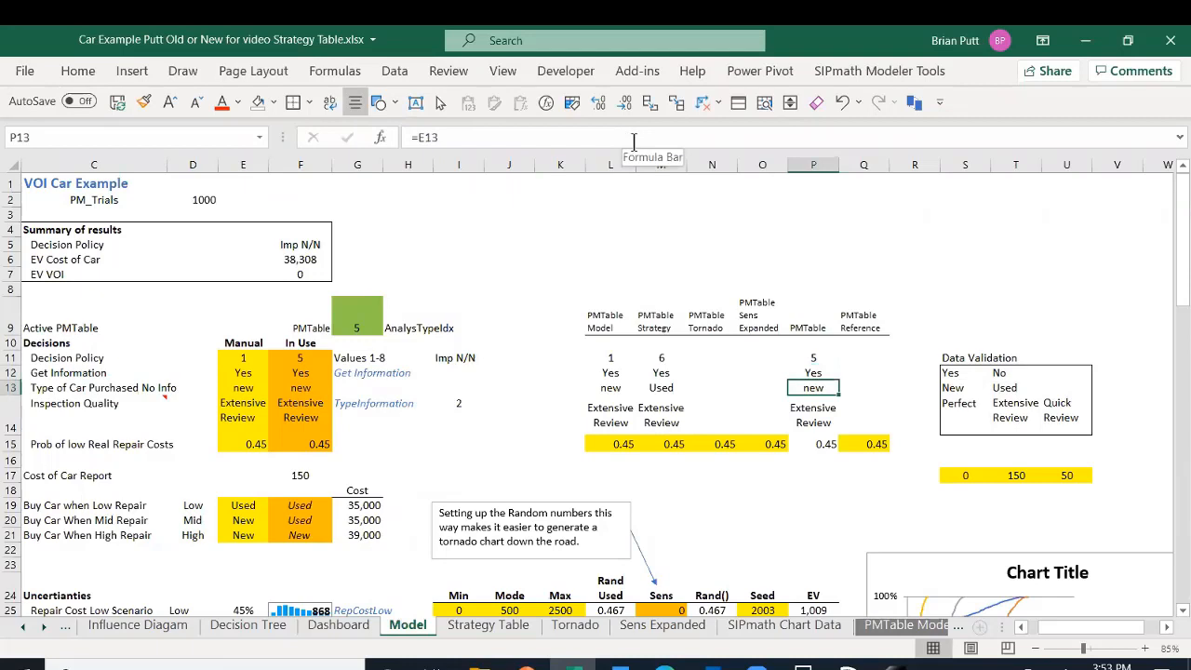
Step: Enter =INDEX('Strategy Table'!G6:N6,Model!P11) in P13 for the type of car purchased without information
type("=inde")
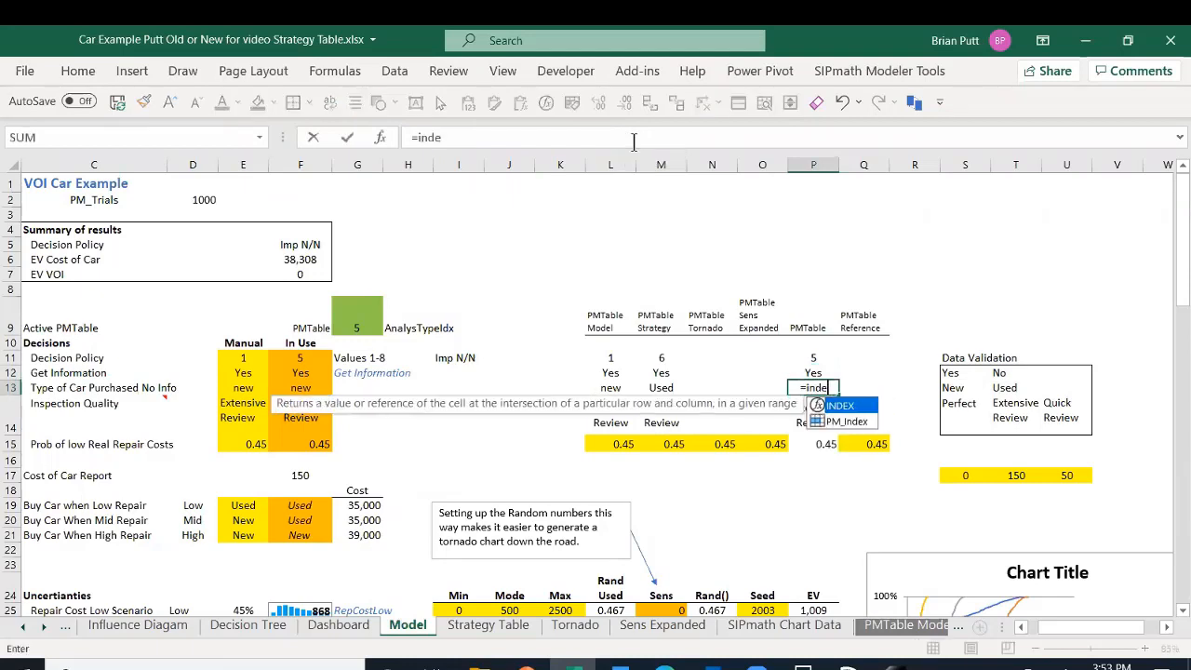
type("x(")
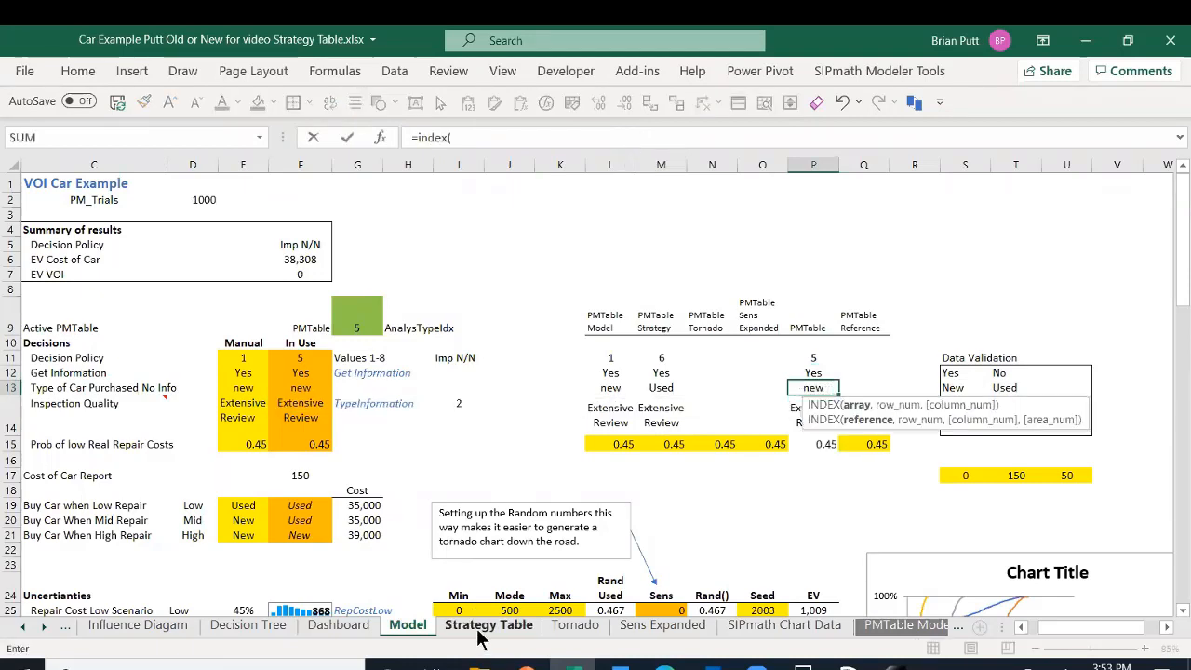
left_click(488, 625)
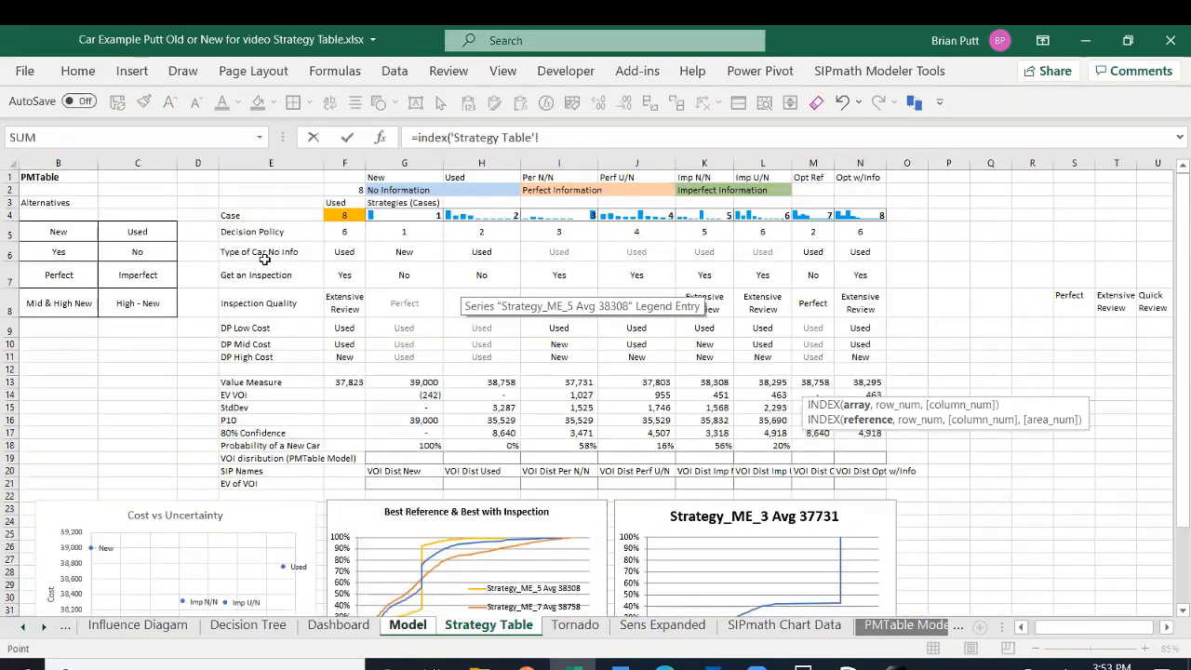
left_click_drag(398, 249, 844, 253)
type(",")
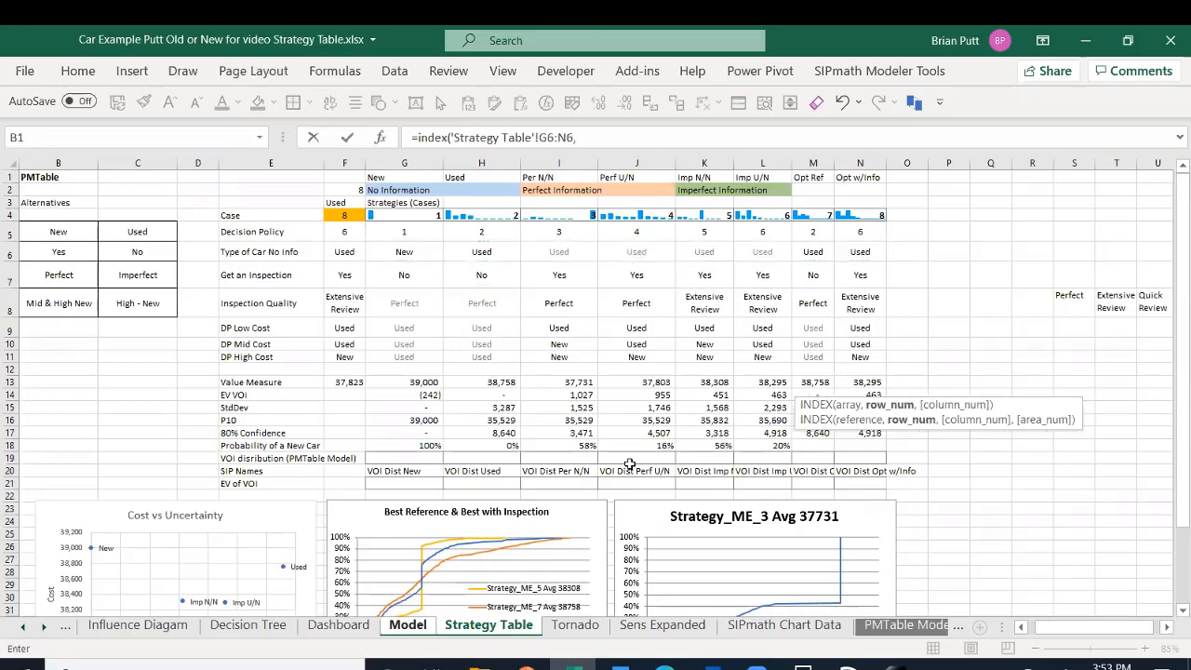
left_click(424, 636)
left_click(811, 343)
left_click(810, 359)
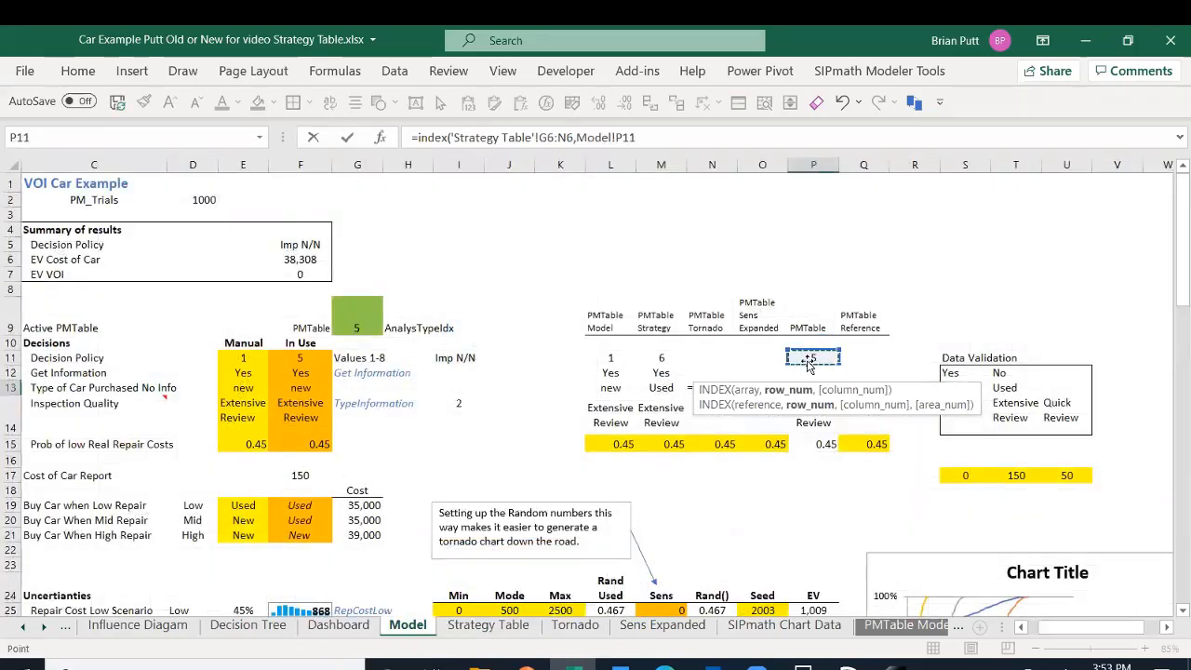
key("ctrl+Return")
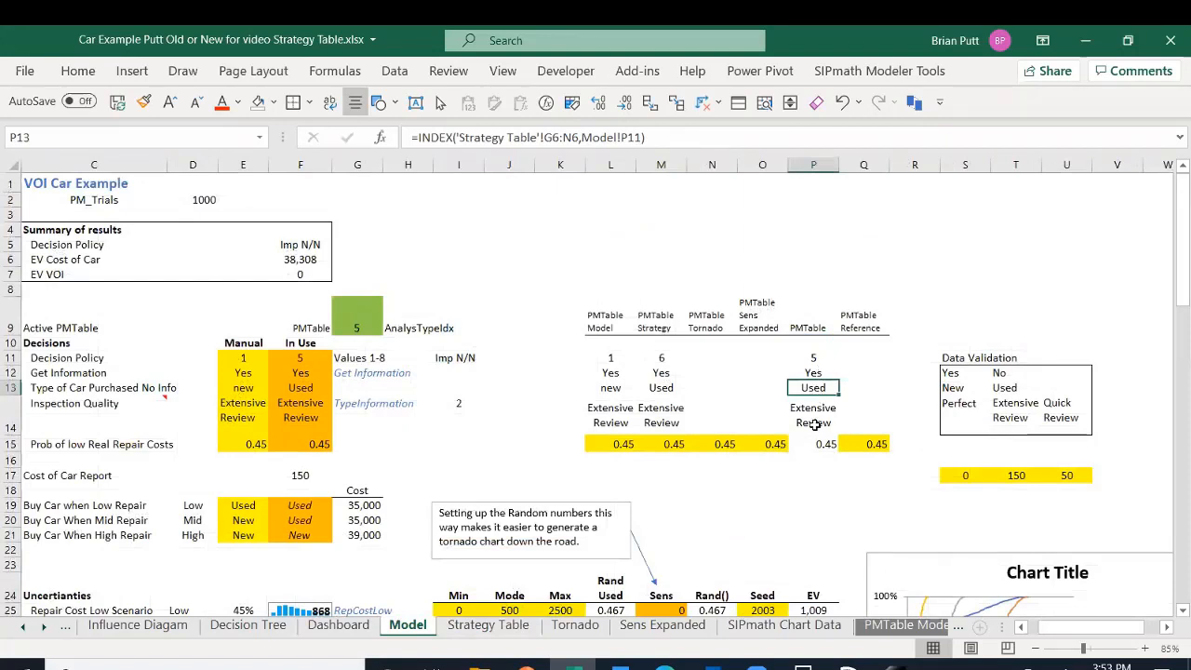
Step: Set the Strategy for Tornado in B2 on the Tornado sheet to 1, and check Model sheet cells P14 and F11
left_click(575, 626)
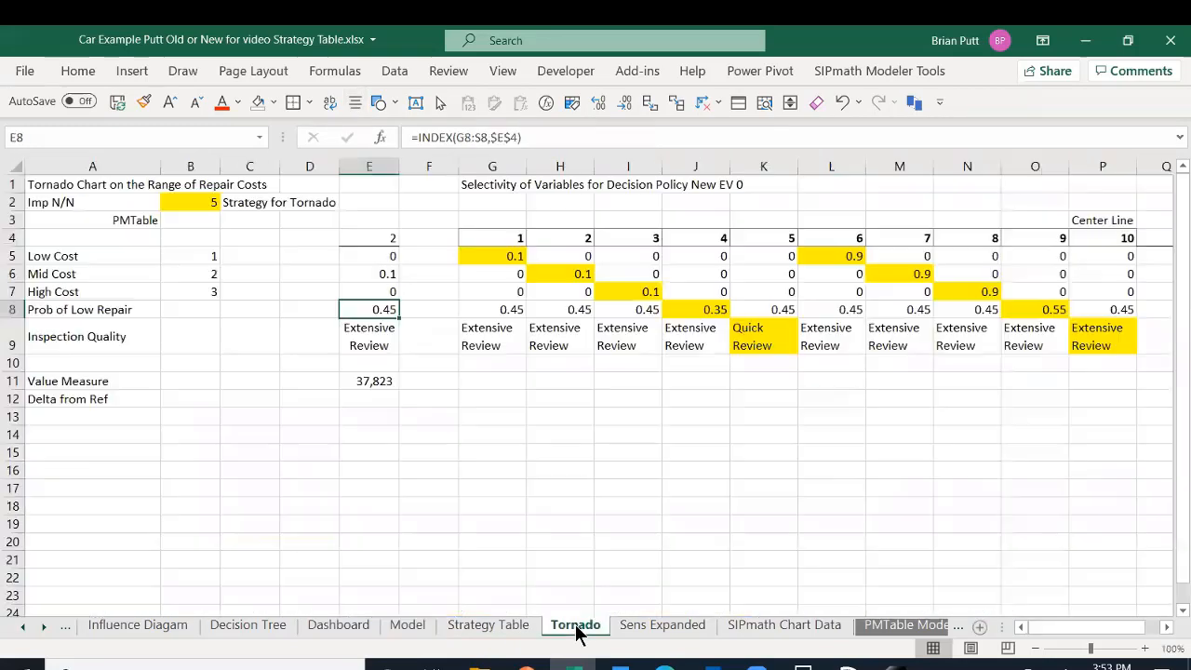
left_click(181, 203)
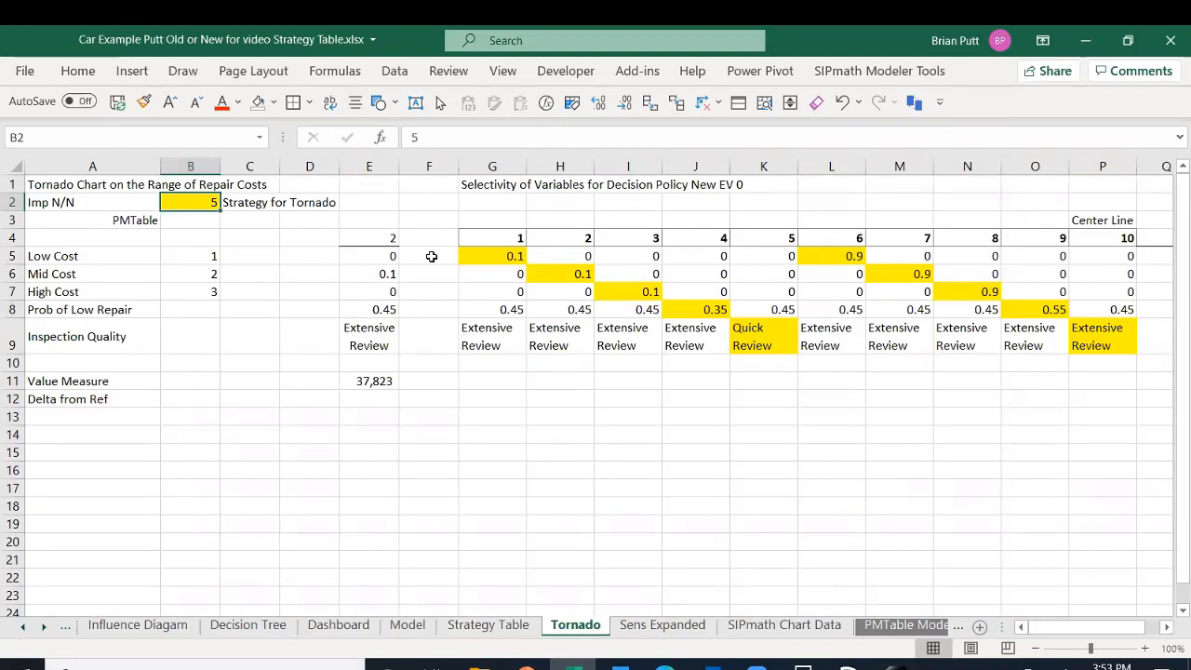
type("1")
key("ctrl+Return")
left_click(410, 625)
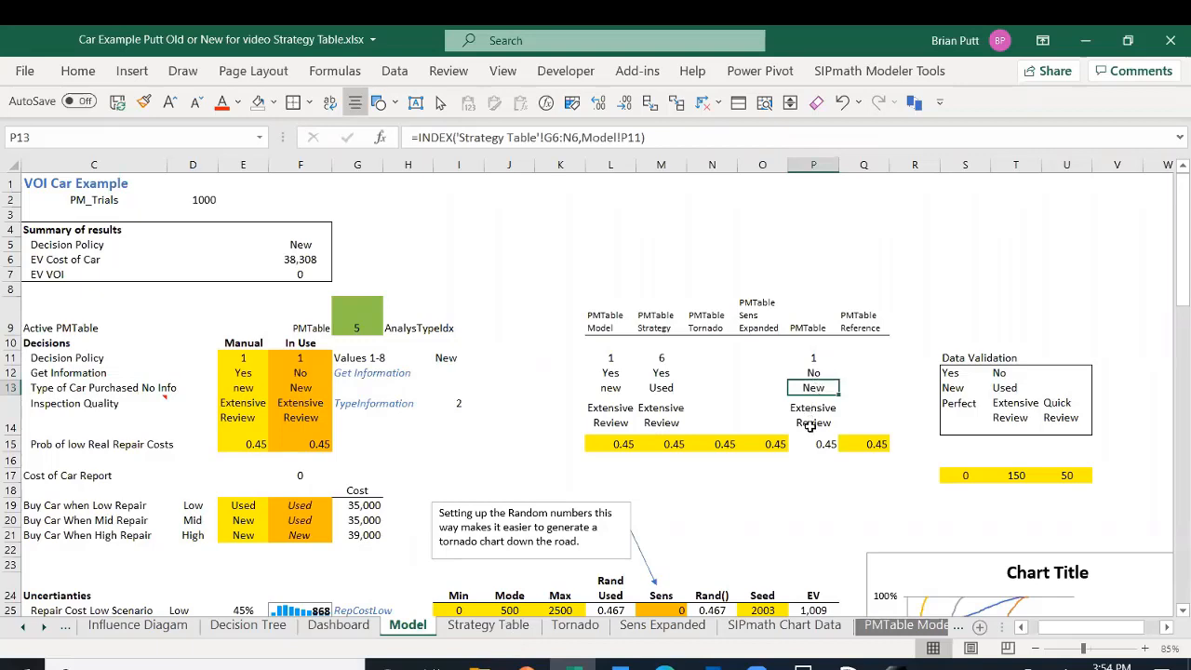
left_click(810, 424)
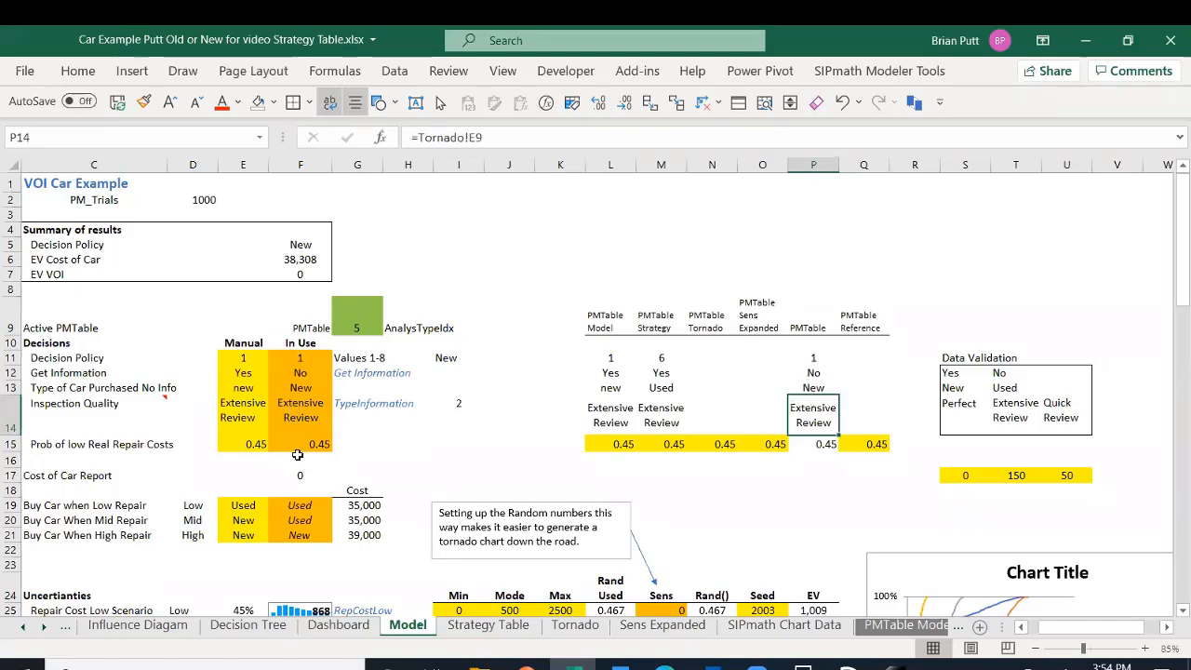
left_click(299, 359)
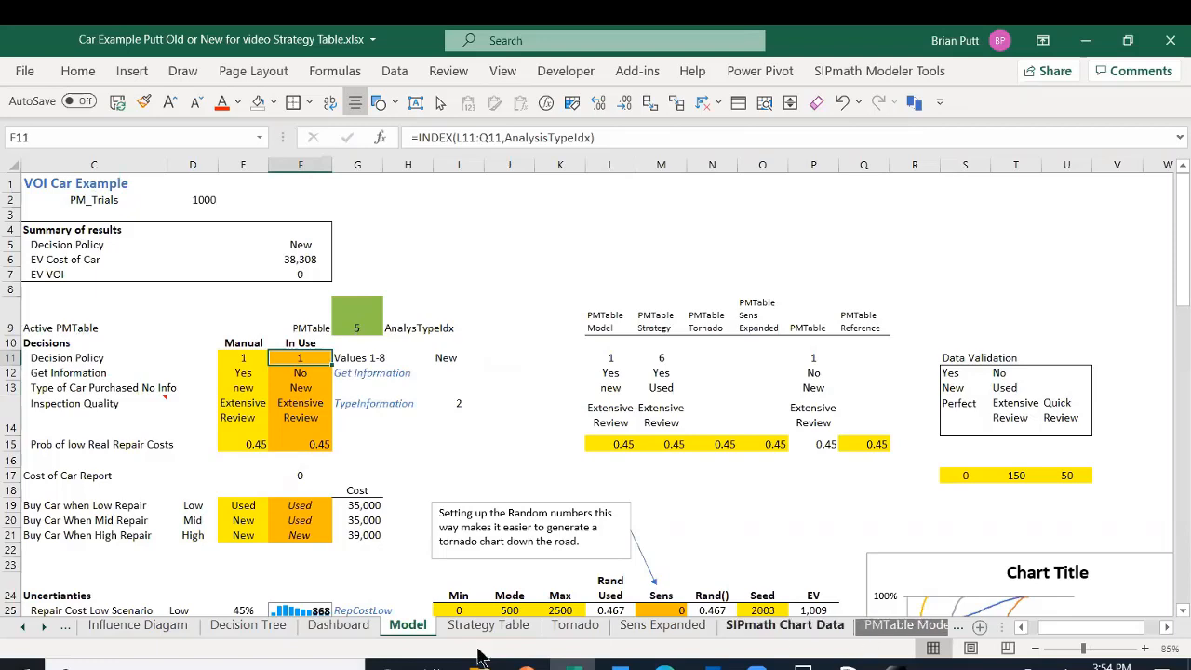
Step: Open the PMTable sheet at the end of the workbook and look over its generated trial index values
left_click(47, 629)
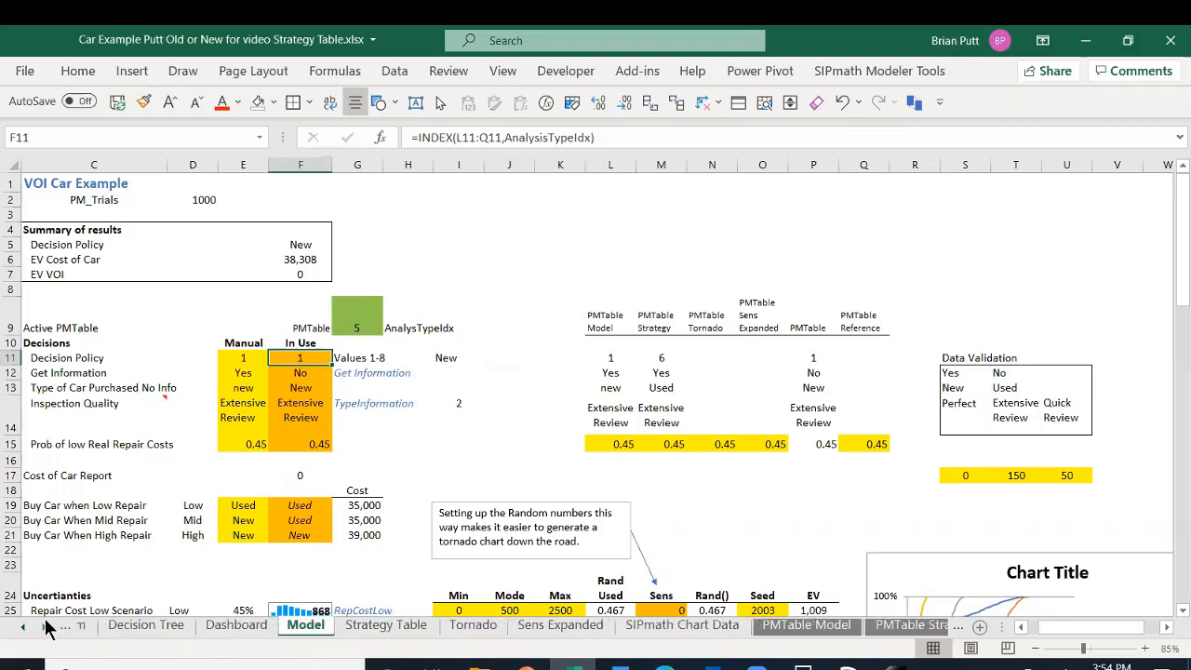
left_click(46, 628)
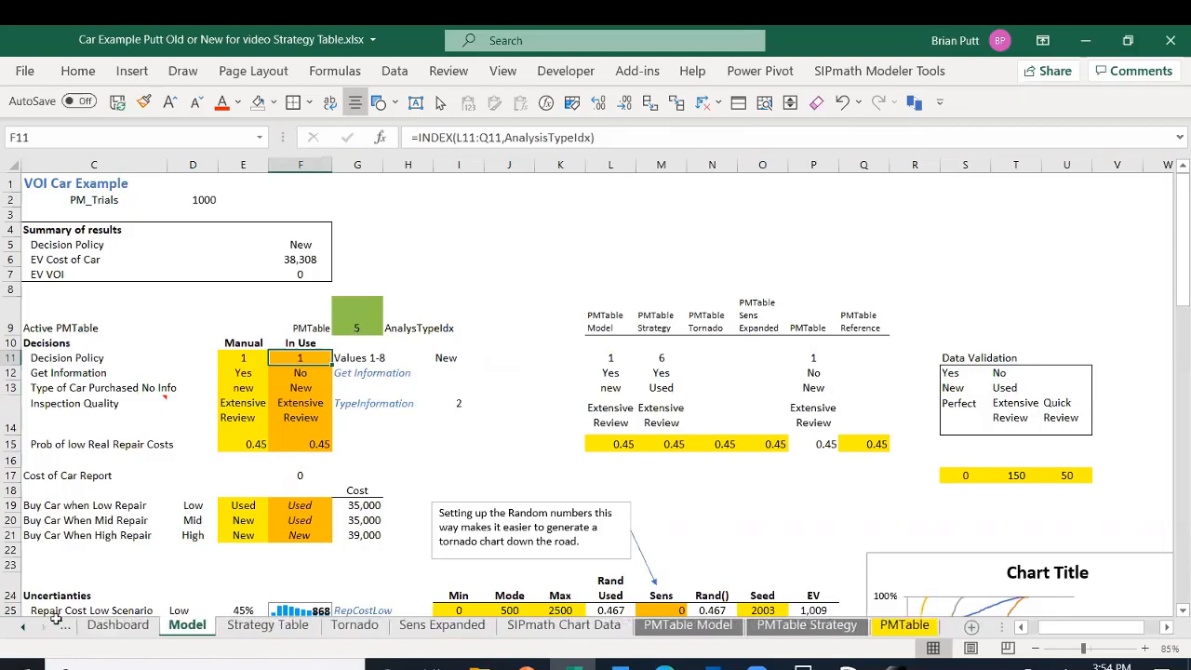
left_click(893, 627)
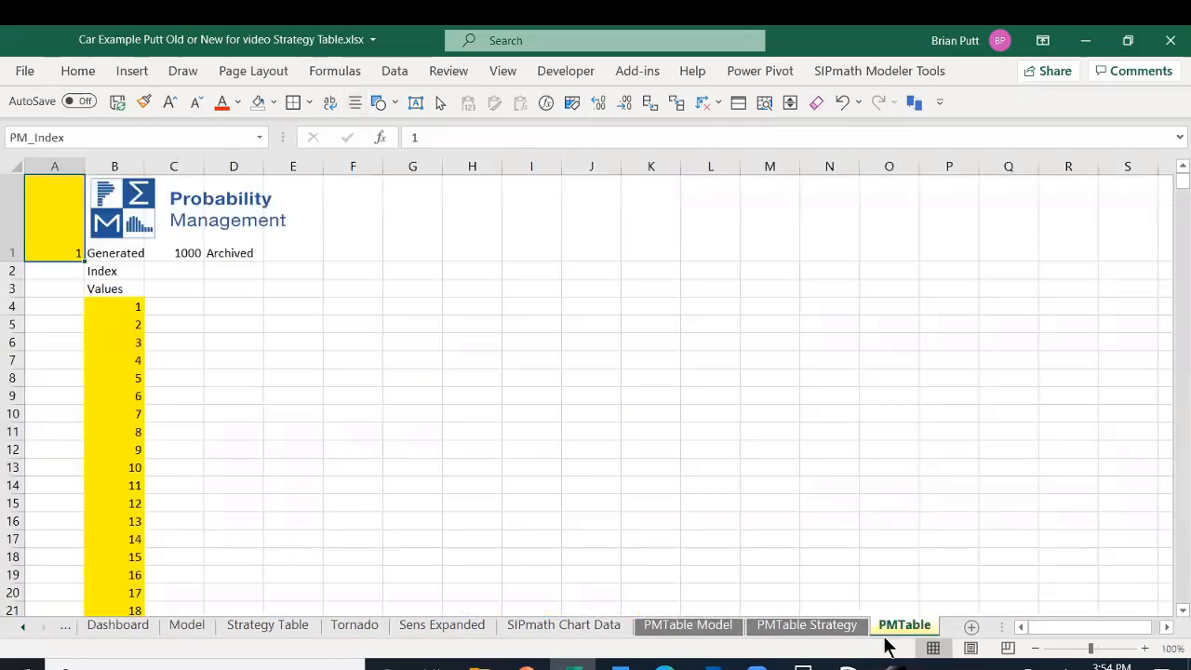
Step: Define Value Measure cell E11 on the Tornado sheet as a SIPmath Multiple Experiments output named Tornado, with input name ME
left_click(335, 627)
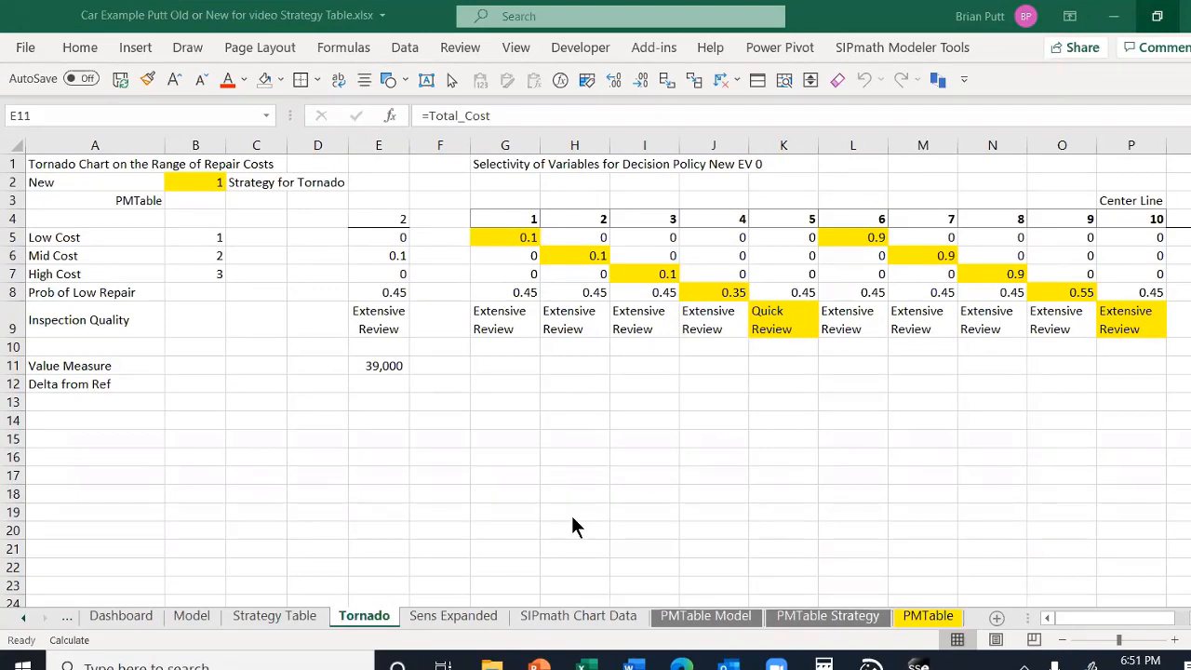
left_click(381, 368)
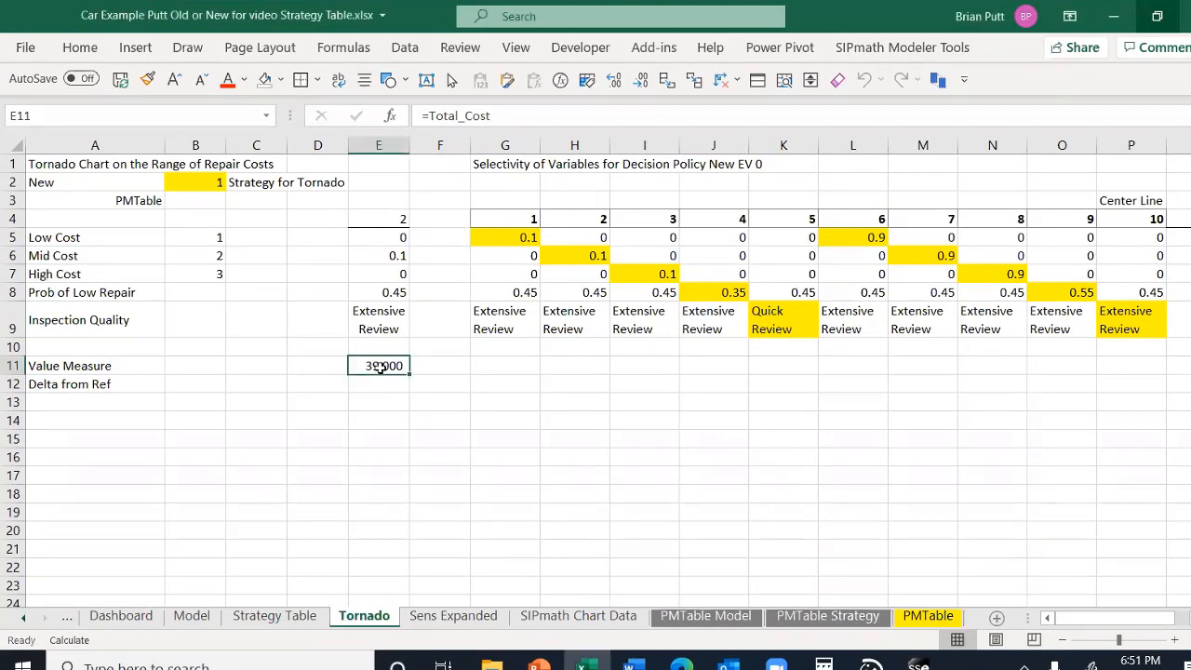
left_click(878, 47)
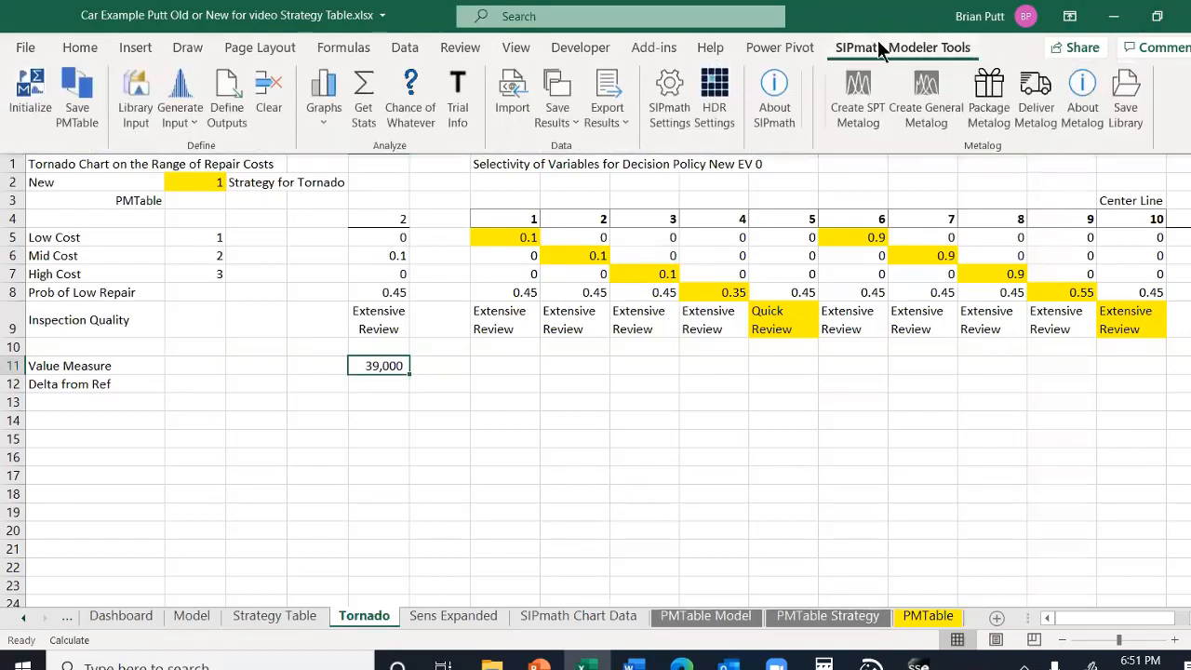
left_click(227, 100)
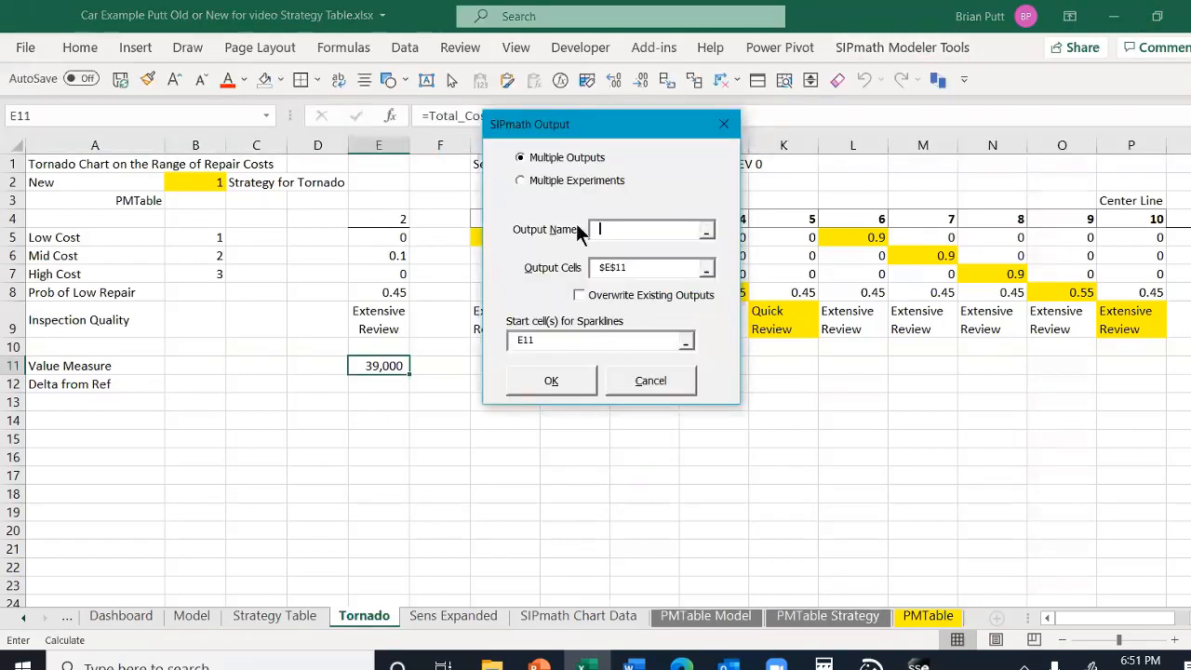
left_click(523, 182)
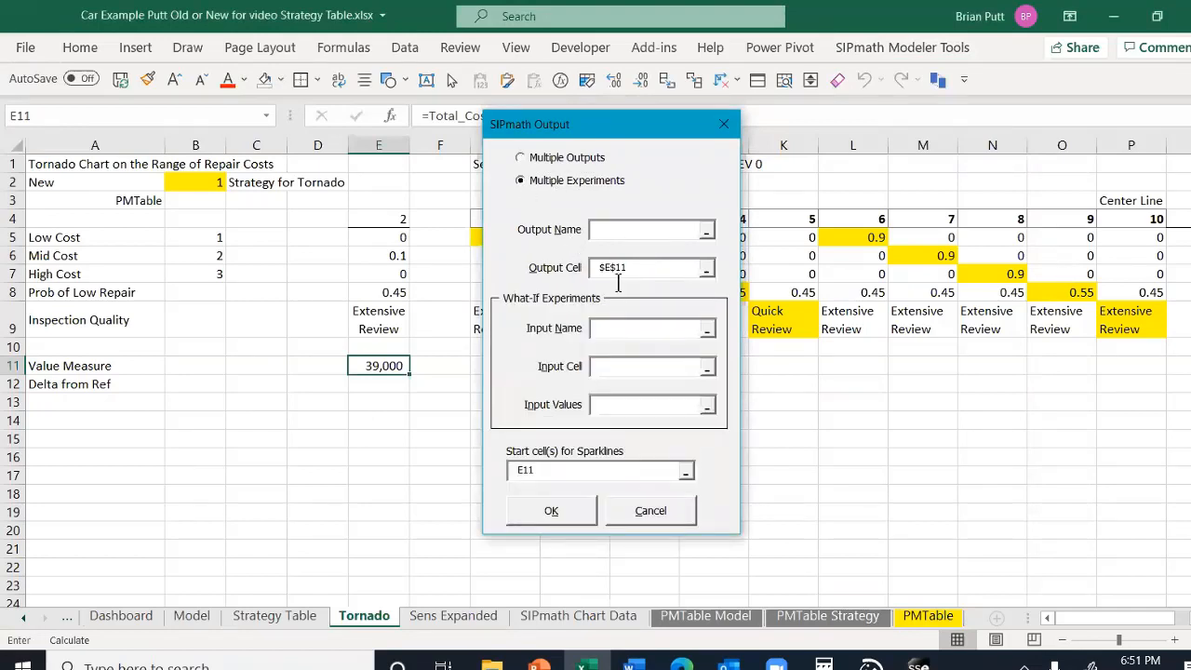
type("Tron")
type("ado")
type("ME")
Step: Set the experiment's input cell to Tornado!E4 and its input values to Tornado!G4:P4
left_click(620, 367)
left_click(384, 219)
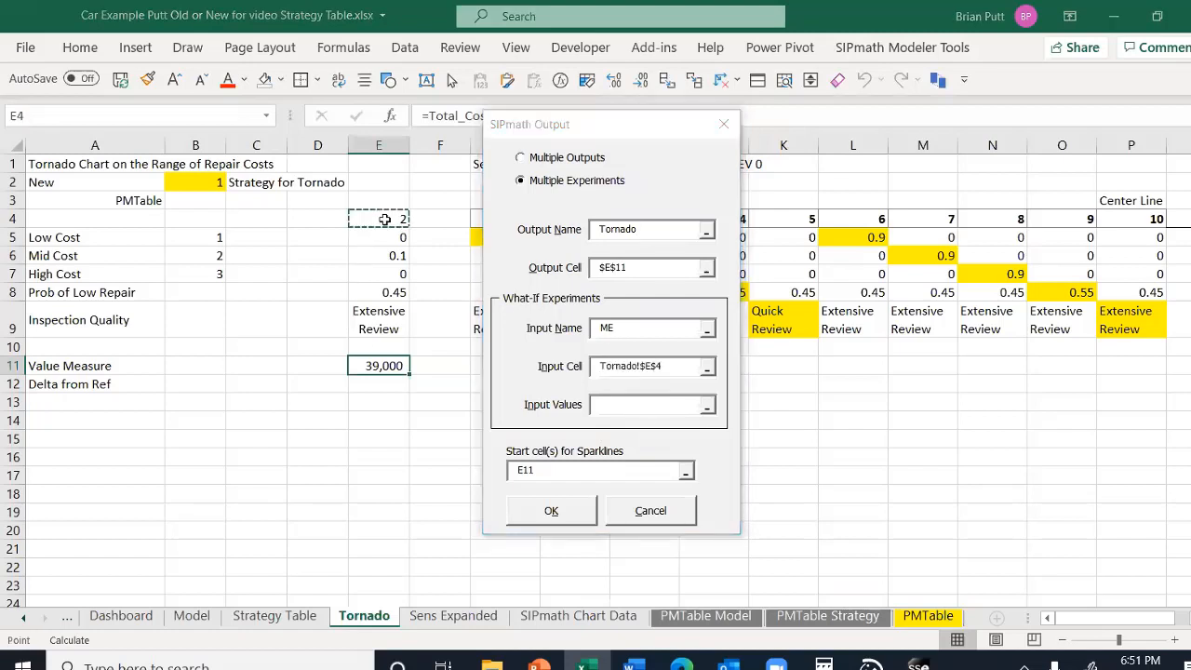
left_click(627, 408)
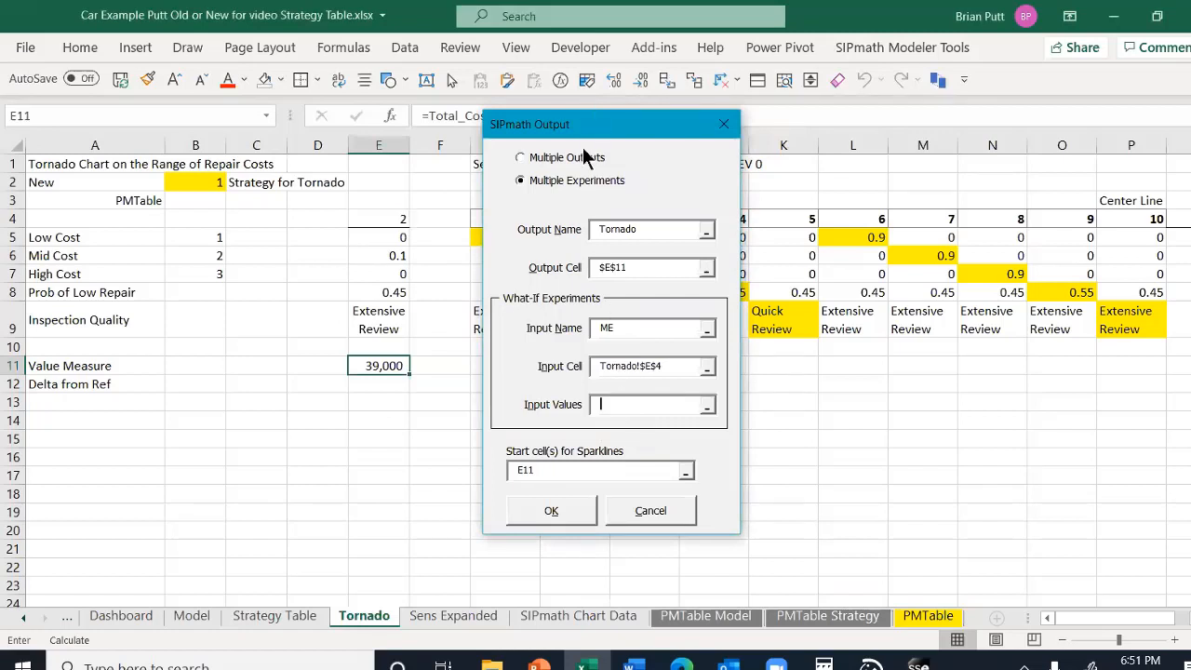
left_click_drag(595, 124, 544, 273)
left_click_drag(527, 219, 1134, 223)
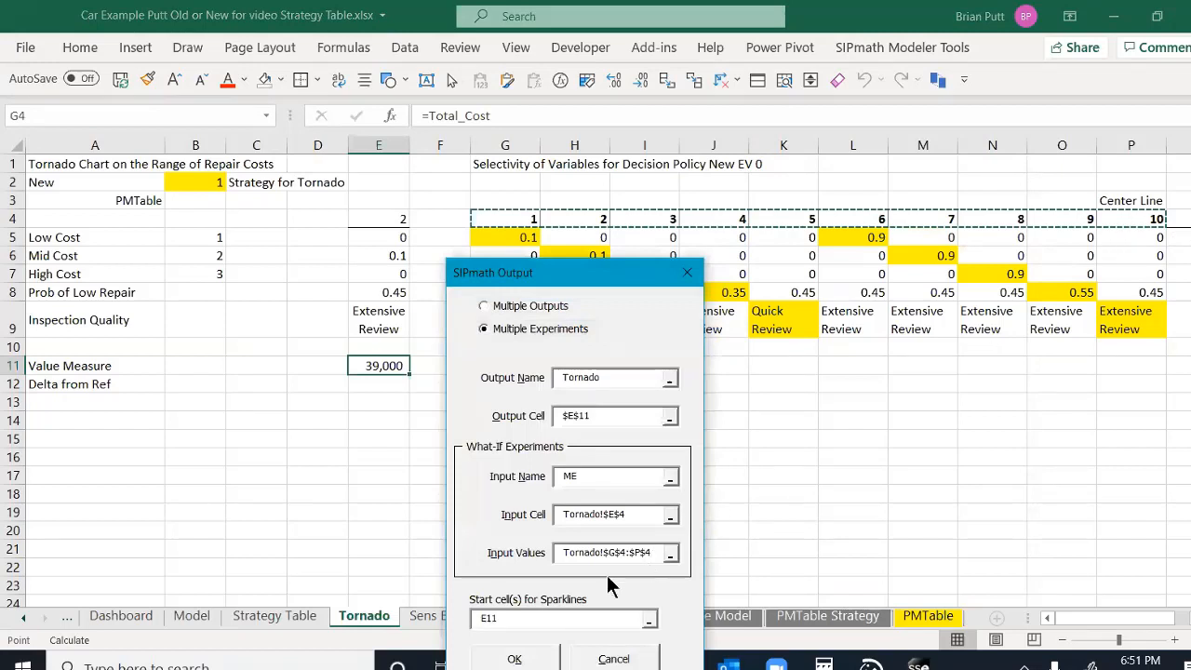
Step: Replace the sparkline start cell of the Tornado output with G4
key("Tab")
key("Delete")
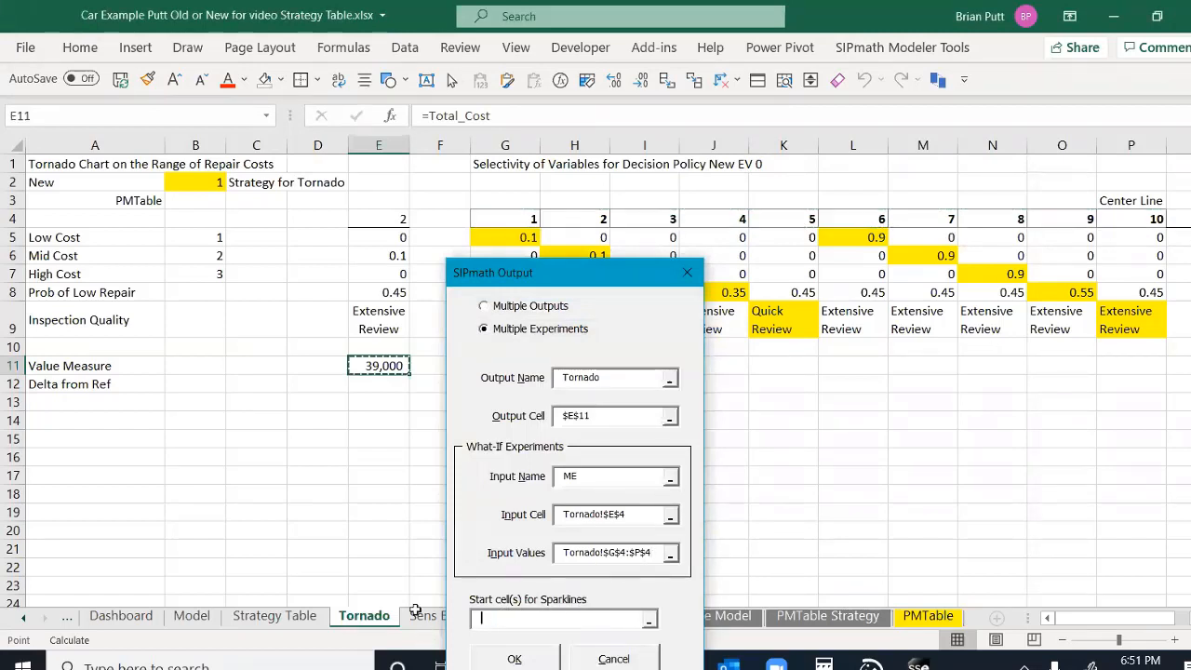
left_click(516, 218)
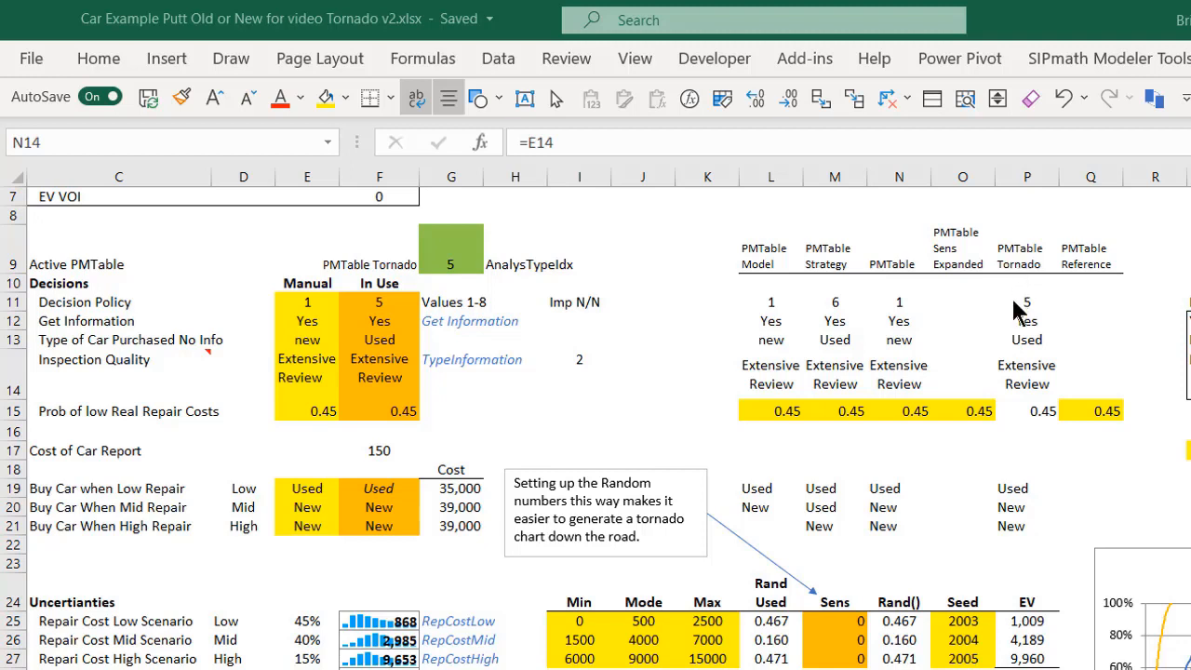
Step: Examine the Model sheet's Buy Car formulas in P19 for the tornado and M19:M21 for the strategy table
left_click(1013, 490)
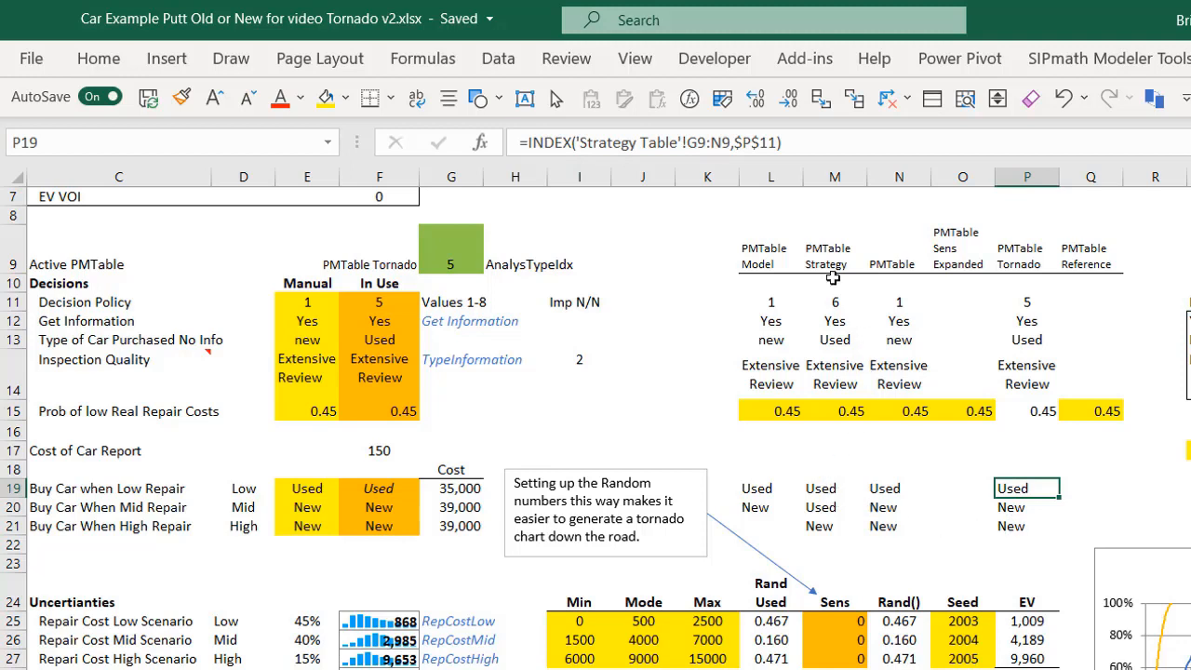
left_click(820, 487)
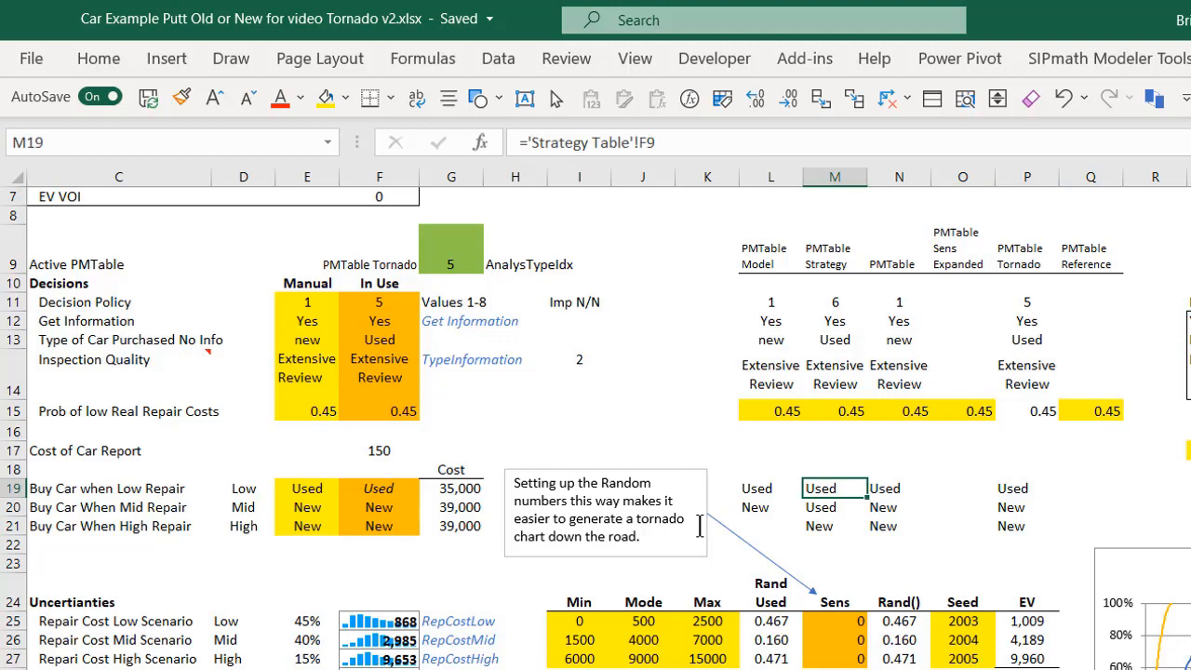
key("Down")
key("Down")
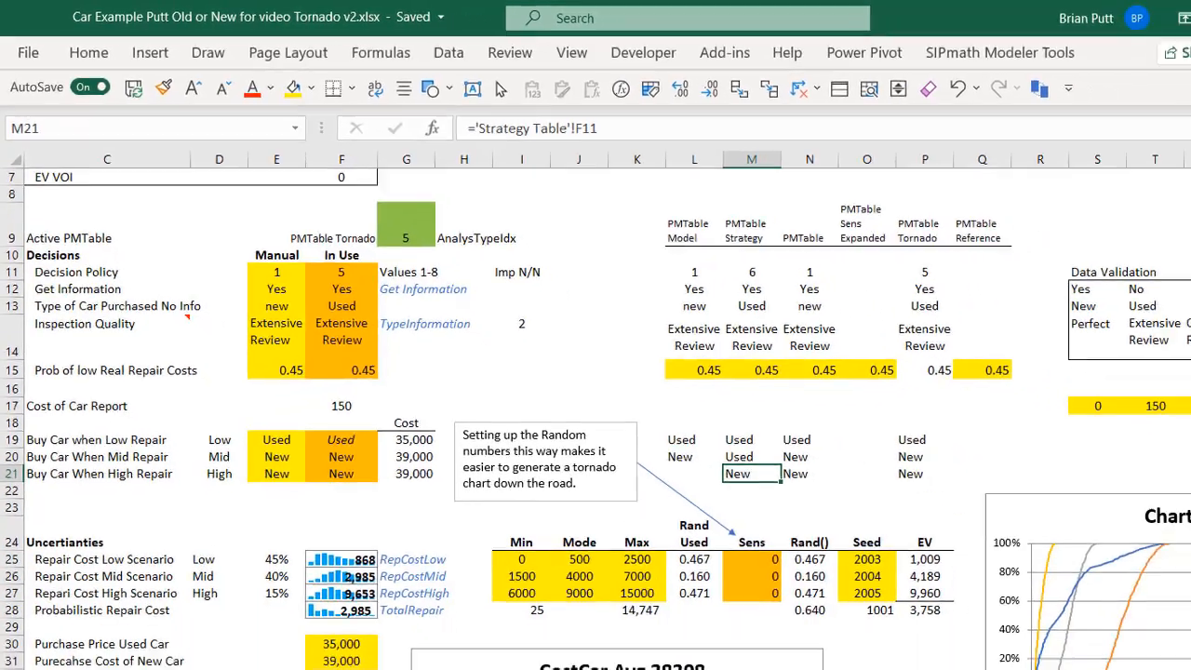
Step: Enter =G11-$P$11 in Delta from Ref cell G12 on the Tornado sheet
left_click(460, 625)
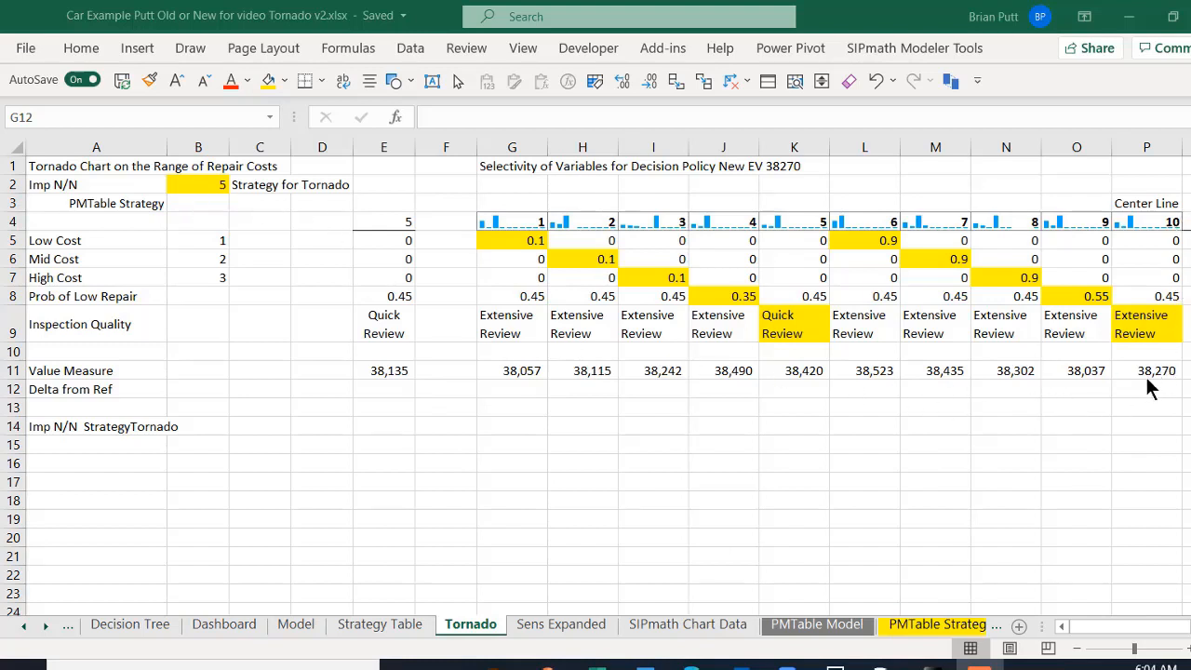
key("ctrl+shift+Right")
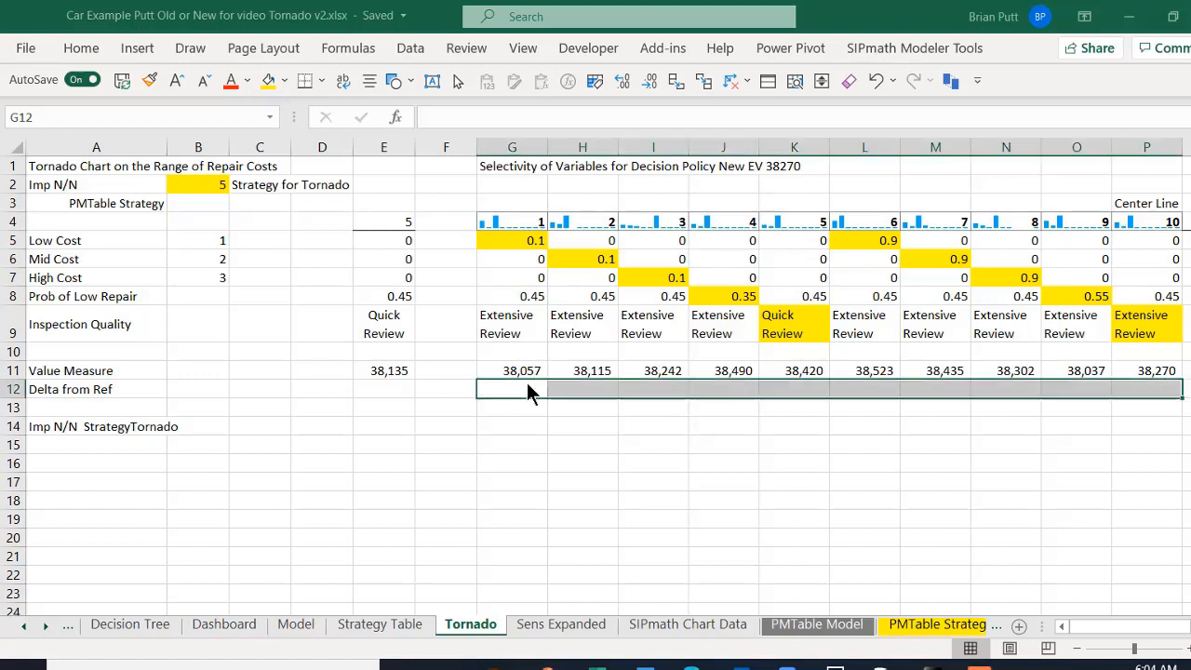
left_click(526, 383)
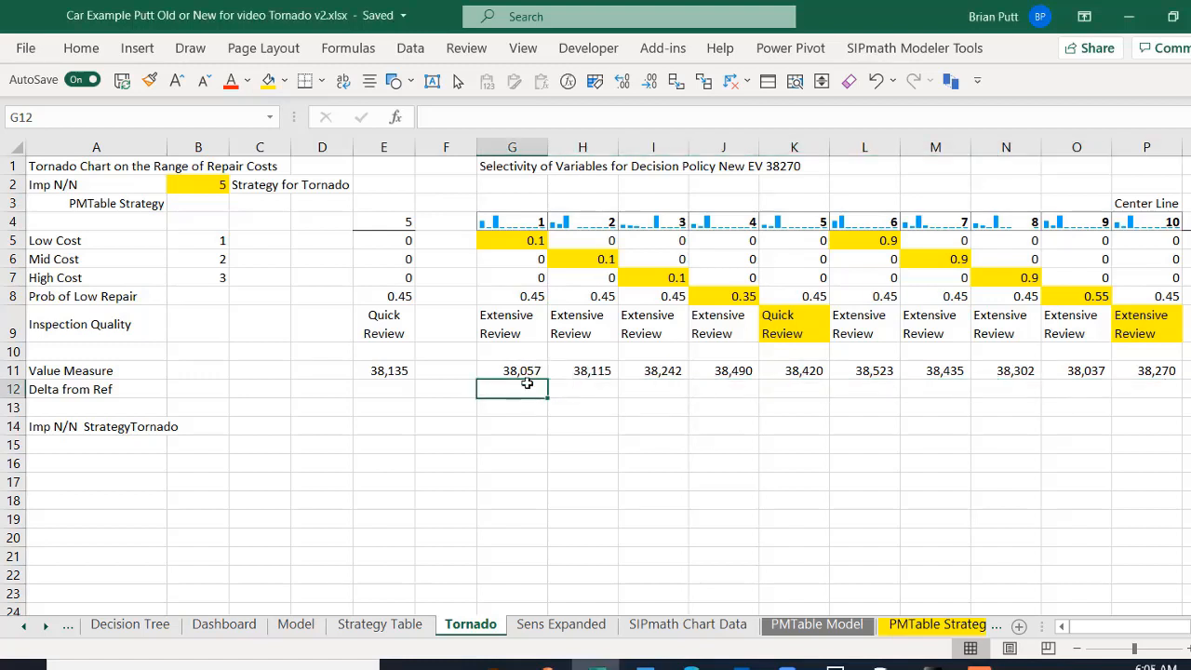
type("=")
key("Up")
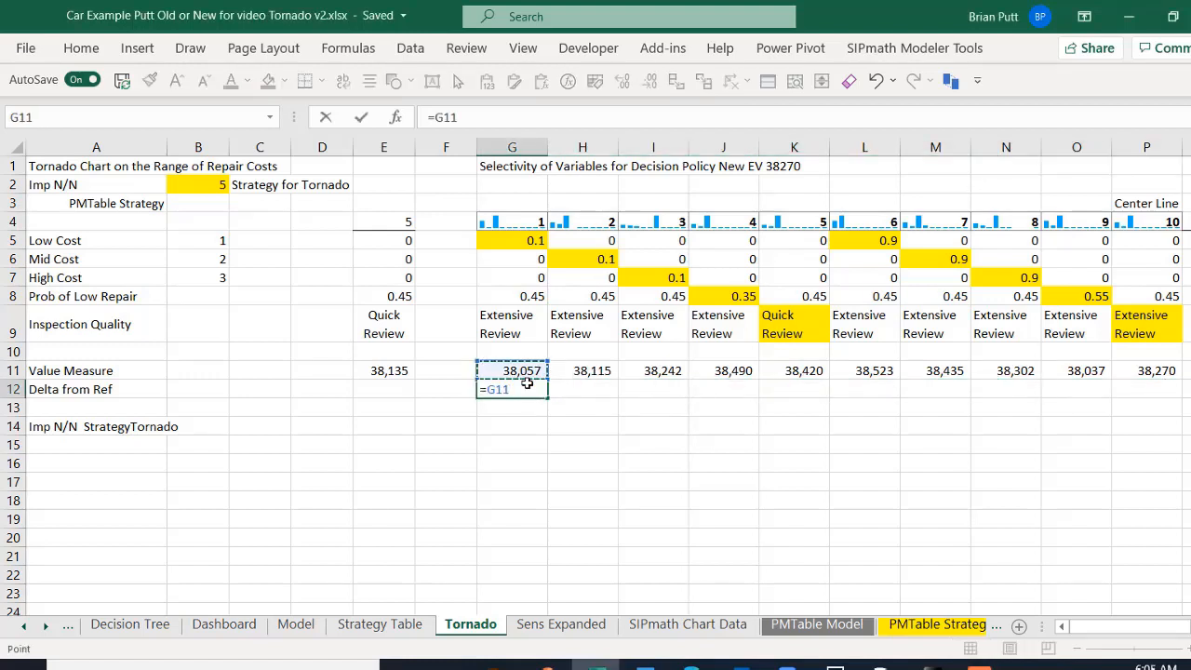
type("-")
left_click(1154, 373)
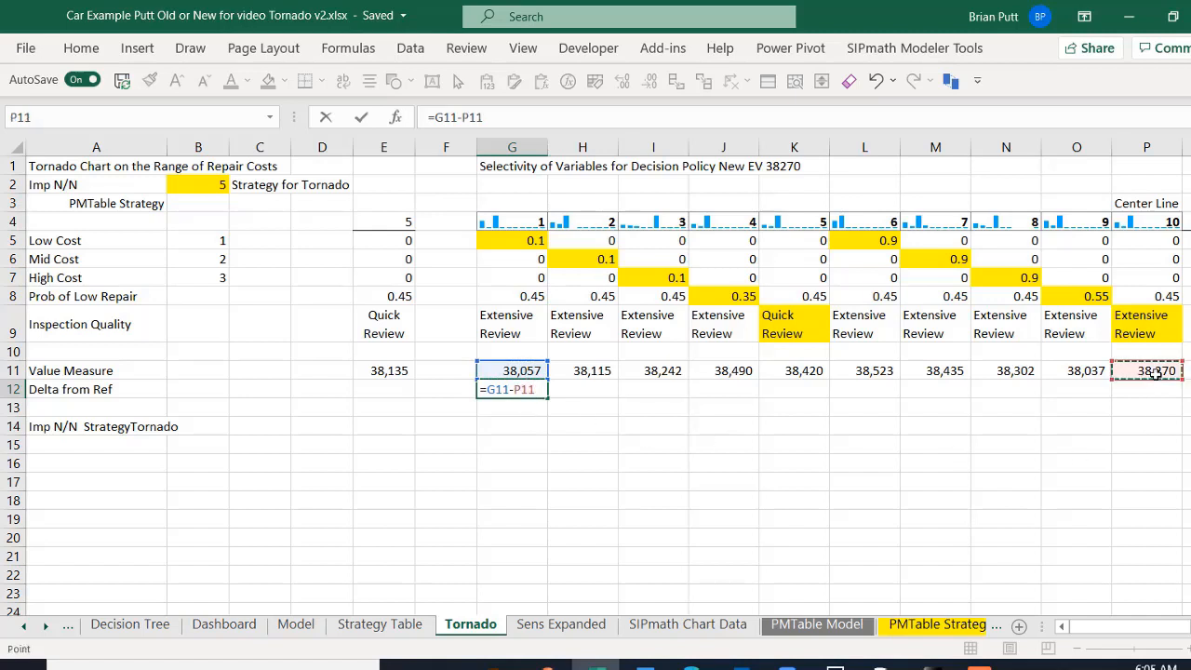
key("F4")
key("ctrl+Return")
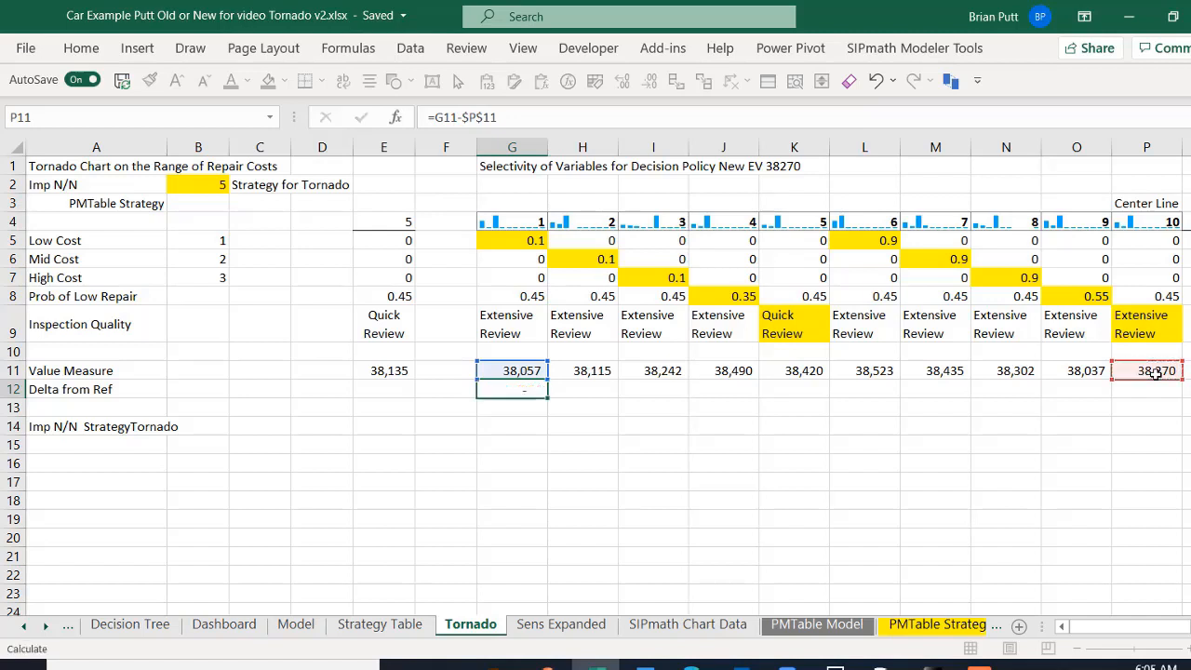
Step: Copy the Delta from Ref formula in G12 across to P12 and check the copied cells
key("ctrl+c")
key("shift+Right")
key("shift+Right")
key("shift+Right")
key("shift+Right")
key("shift+Right")
key("shift+Right")
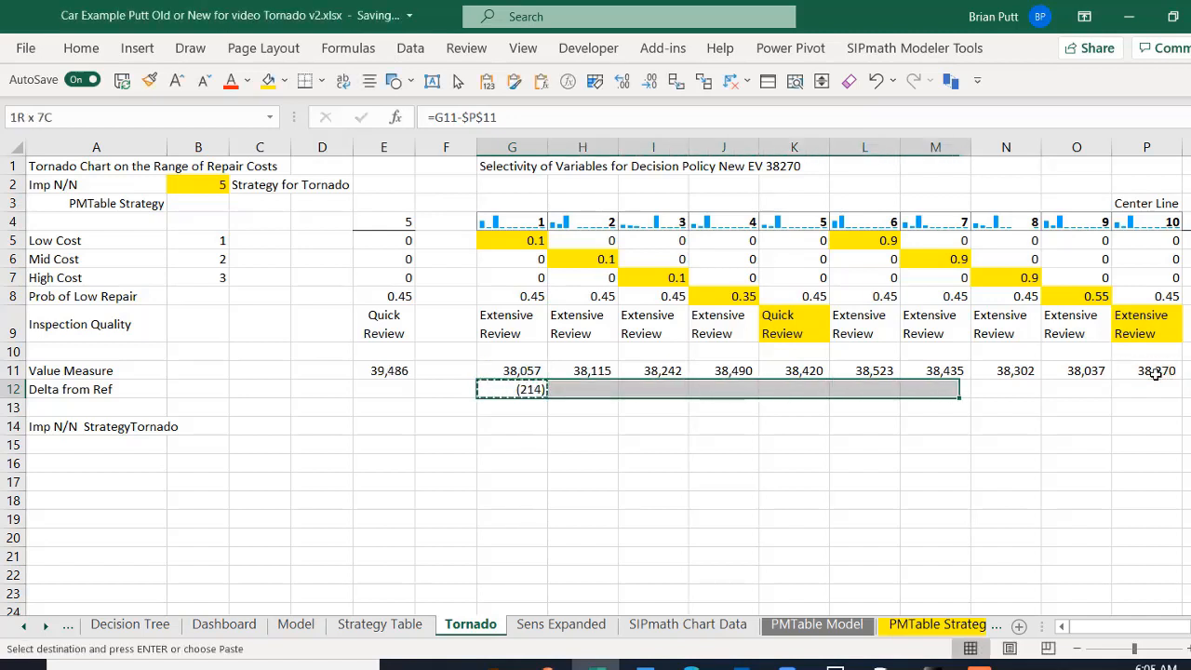
key("shift+Right")
key("shift+Right")
key("shift+Right")
key("ctrl+v")
key("Right")
key("Right")
key("Right")
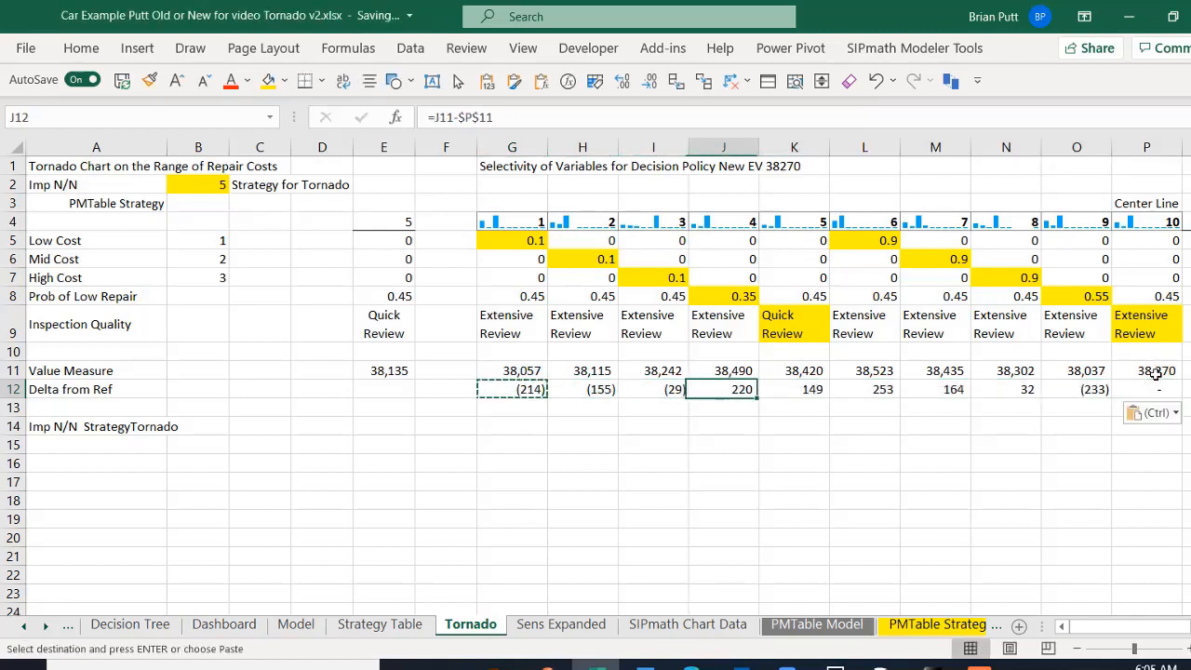
key("Right")
key("Right")
key("Left")
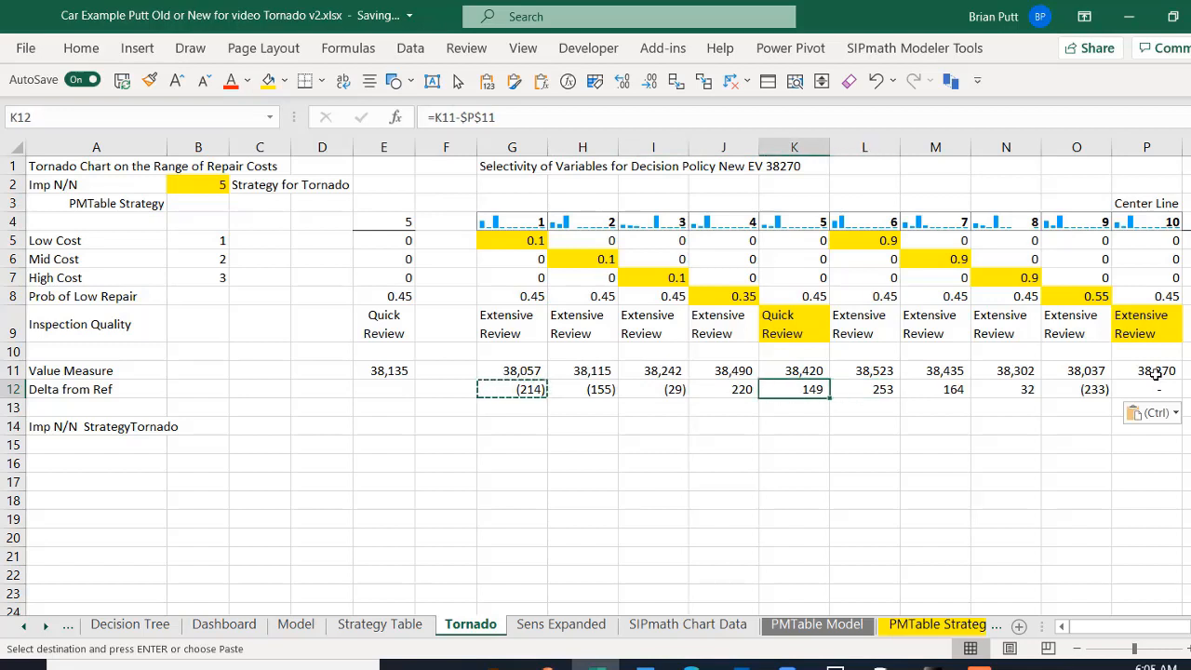
key("Up")
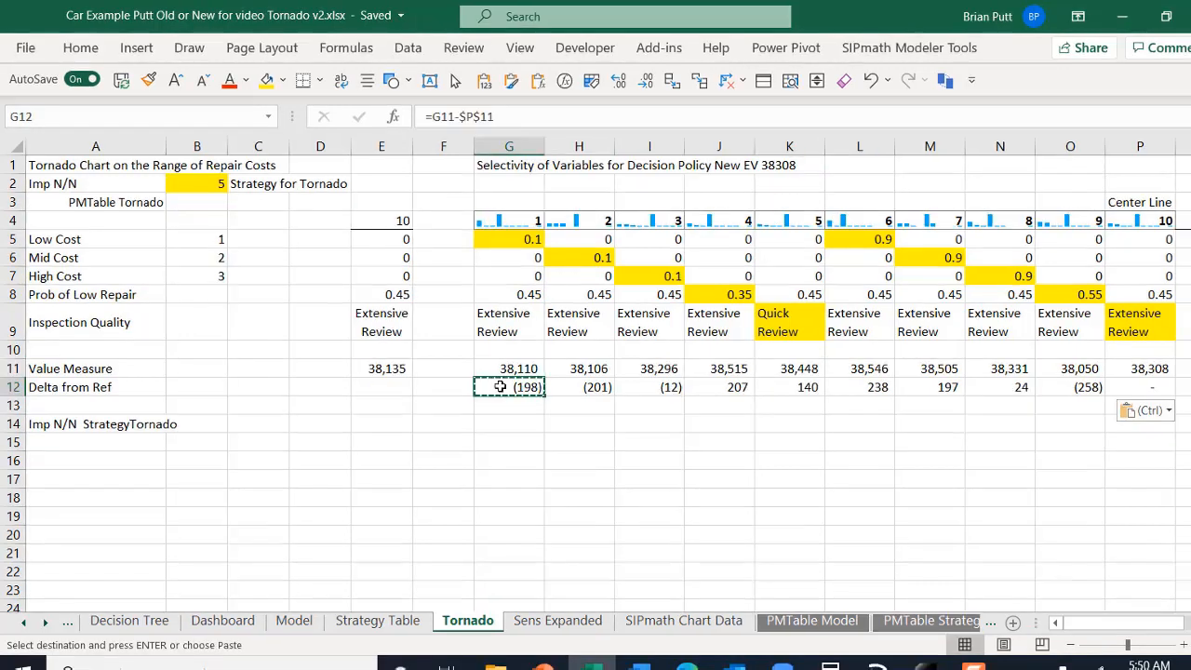
Step: Insert a clustered bar chart of the Delta from Ref values in G12:K12
left_click_drag(487, 387, 805, 387)
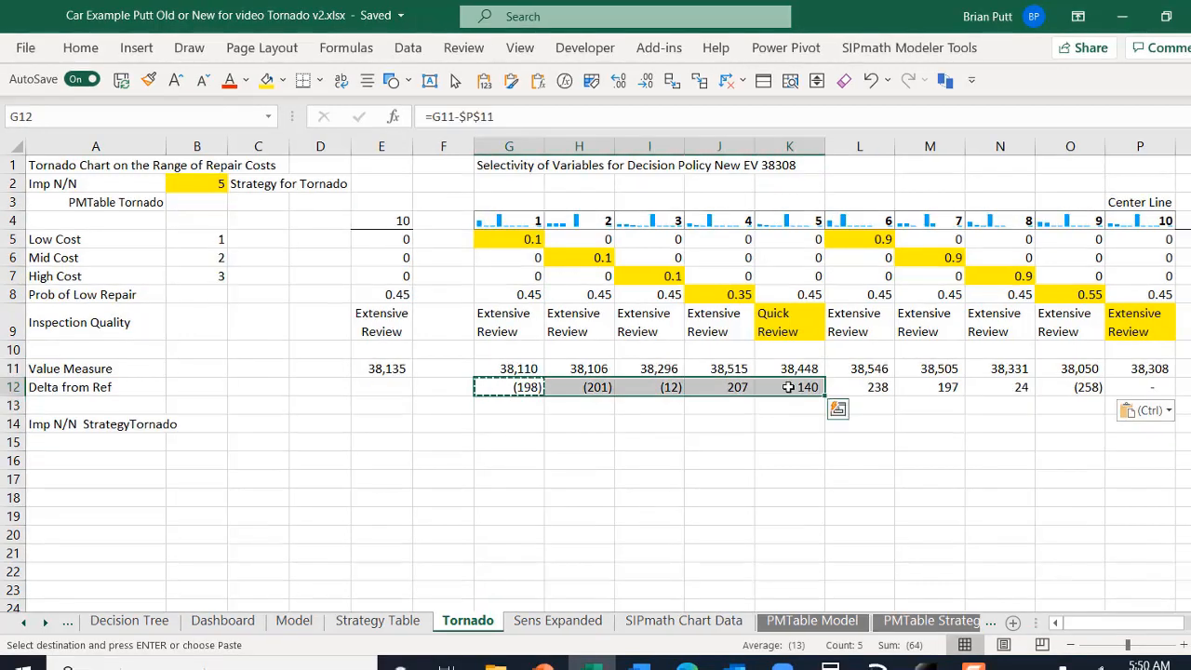
left_click(137, 47)
left_click(511, 76)
left_click(524, 302)
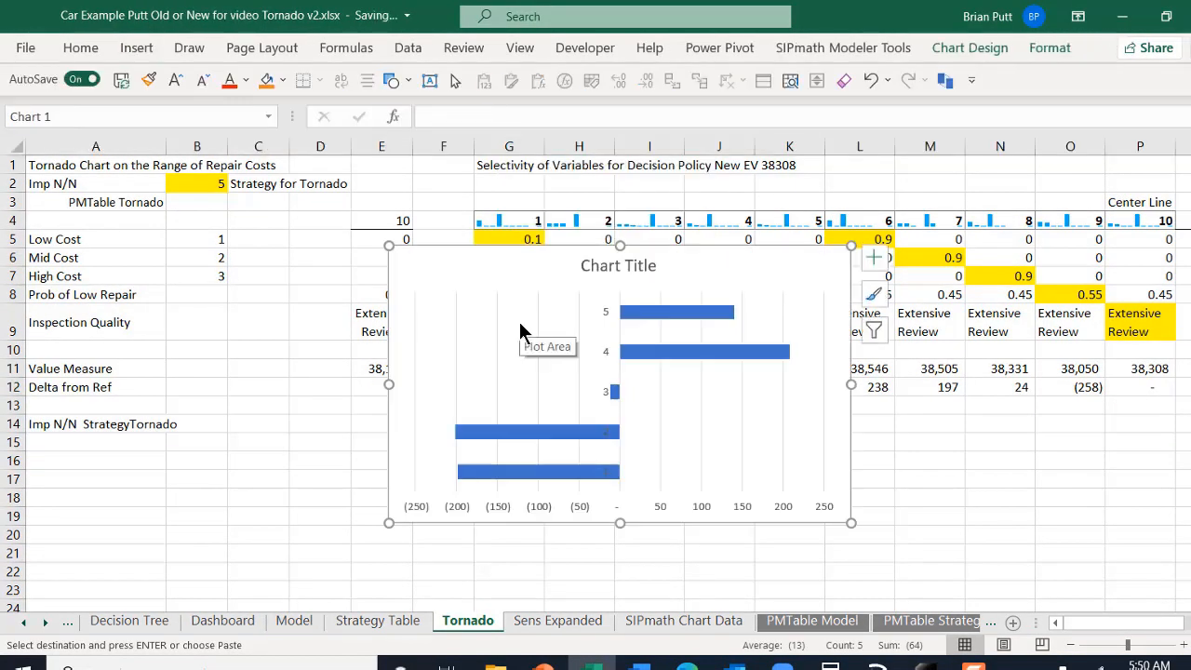
Step: Add a second chart series named P90 with the values in Tornado!L12:P12
left_click(968, 51)
left_click(975, 93)
left_click(57, 487)
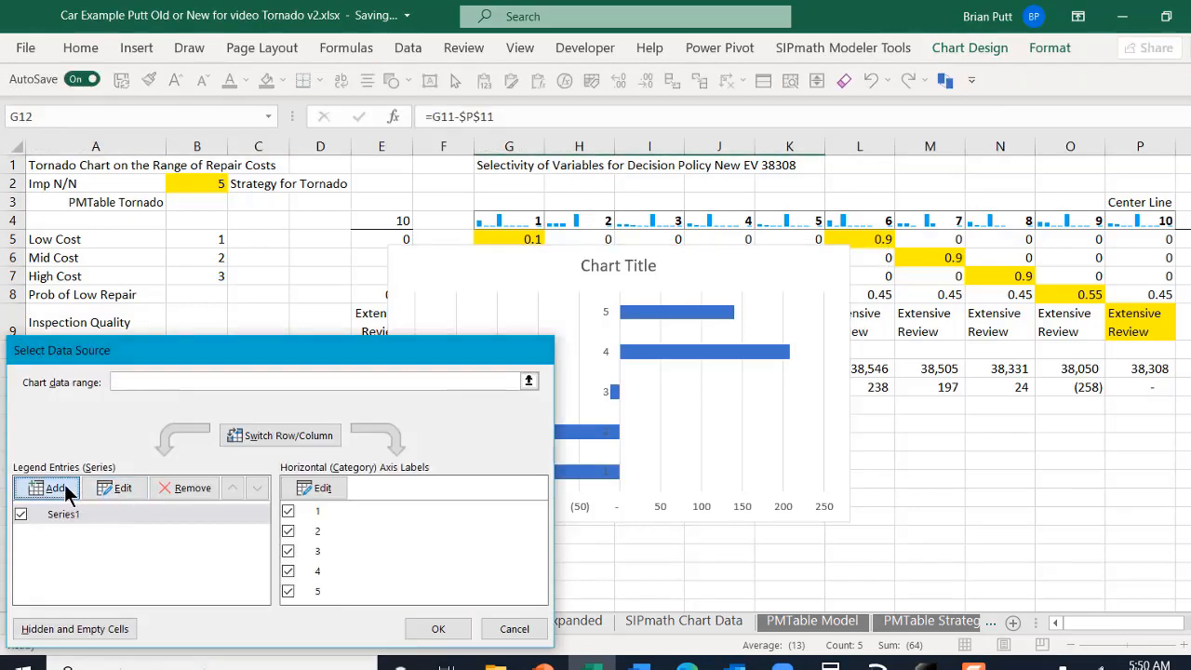
key("Tab")
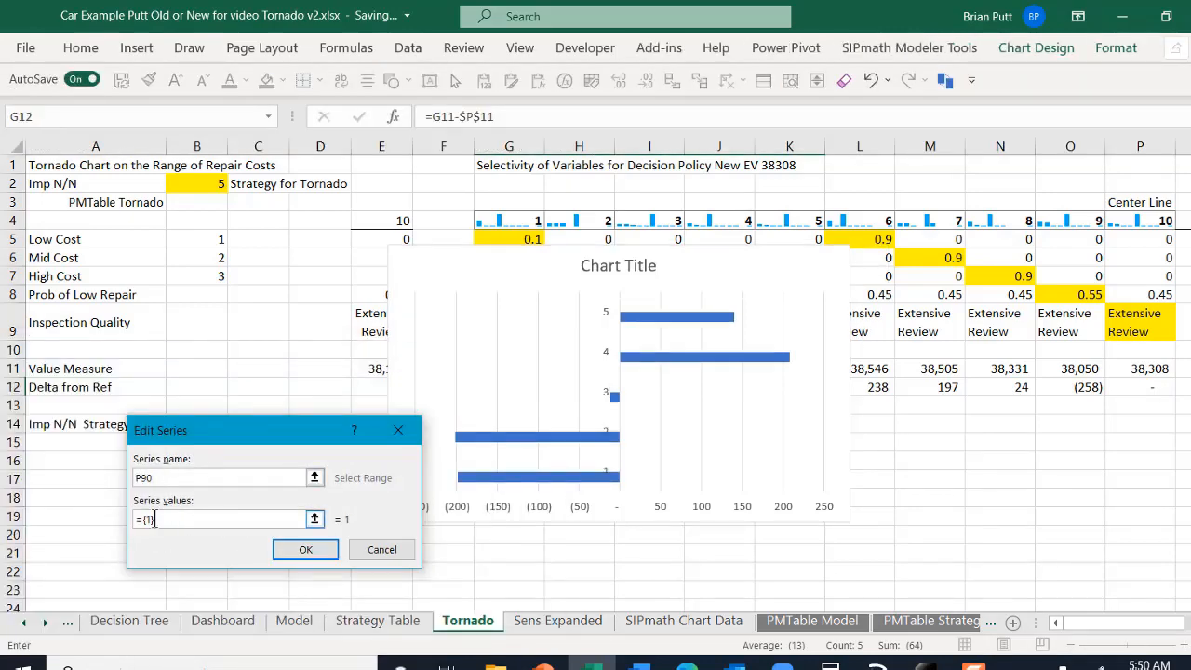
key("BackSpace")
left_click_drag(848, 391, 1098, 386)
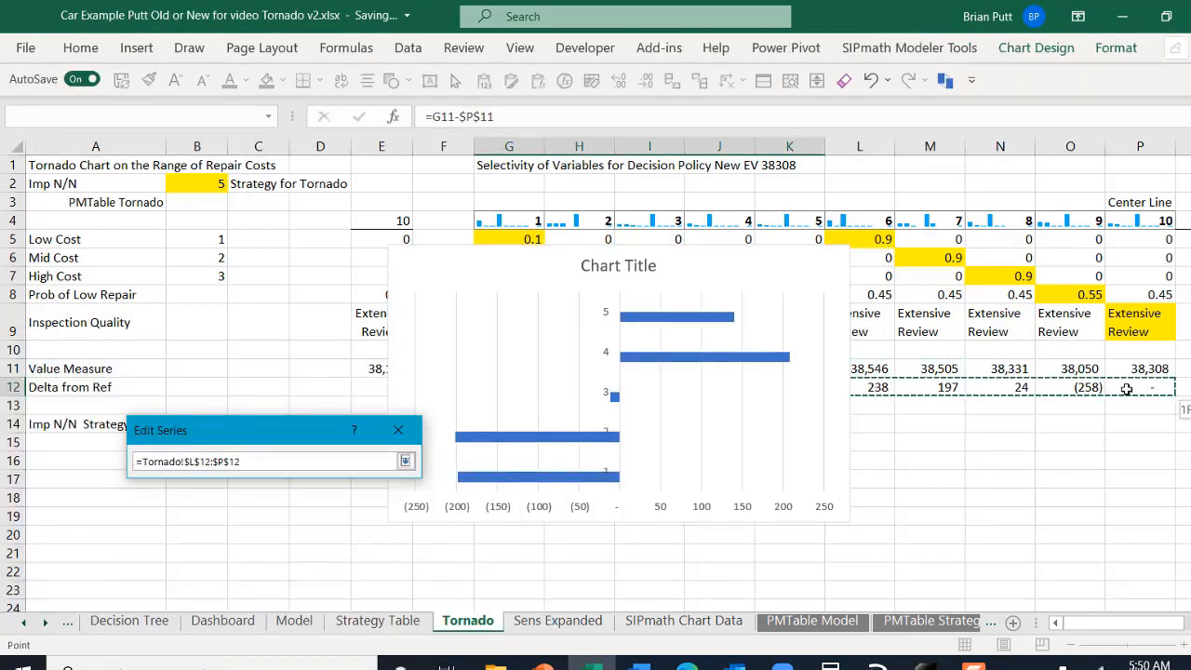
left_click(324, 556)
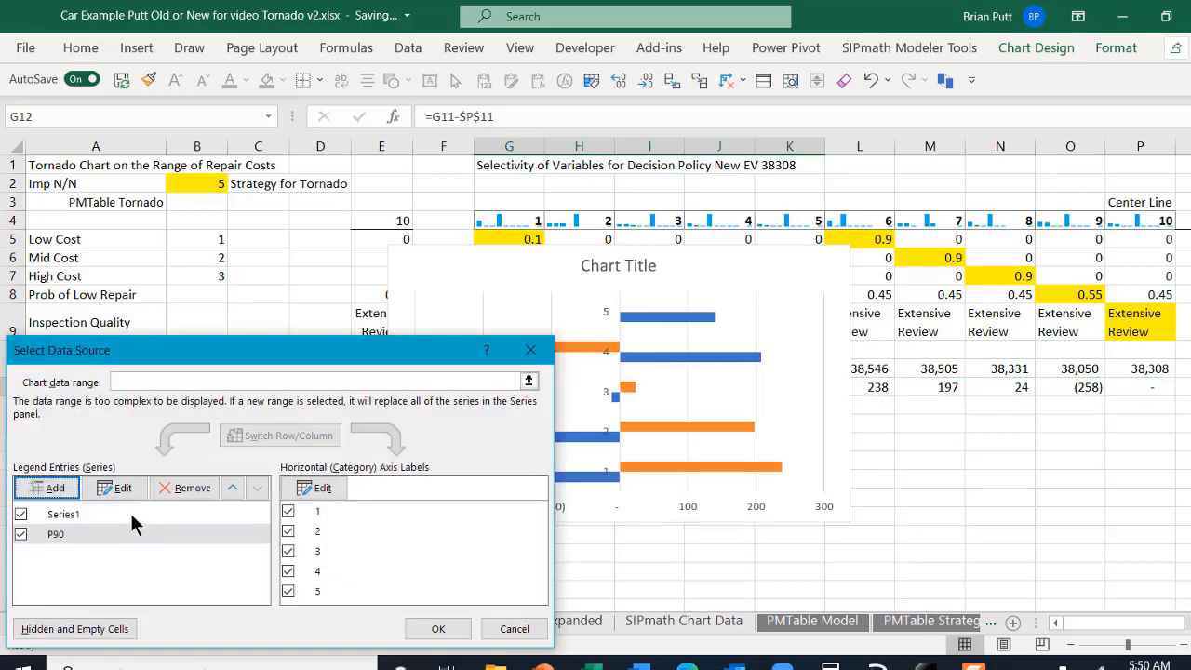
Step: Rename the chart's first series P10 and apply the data source changes
double_click(132, 515)
type("P10")
left_click(305, 549)
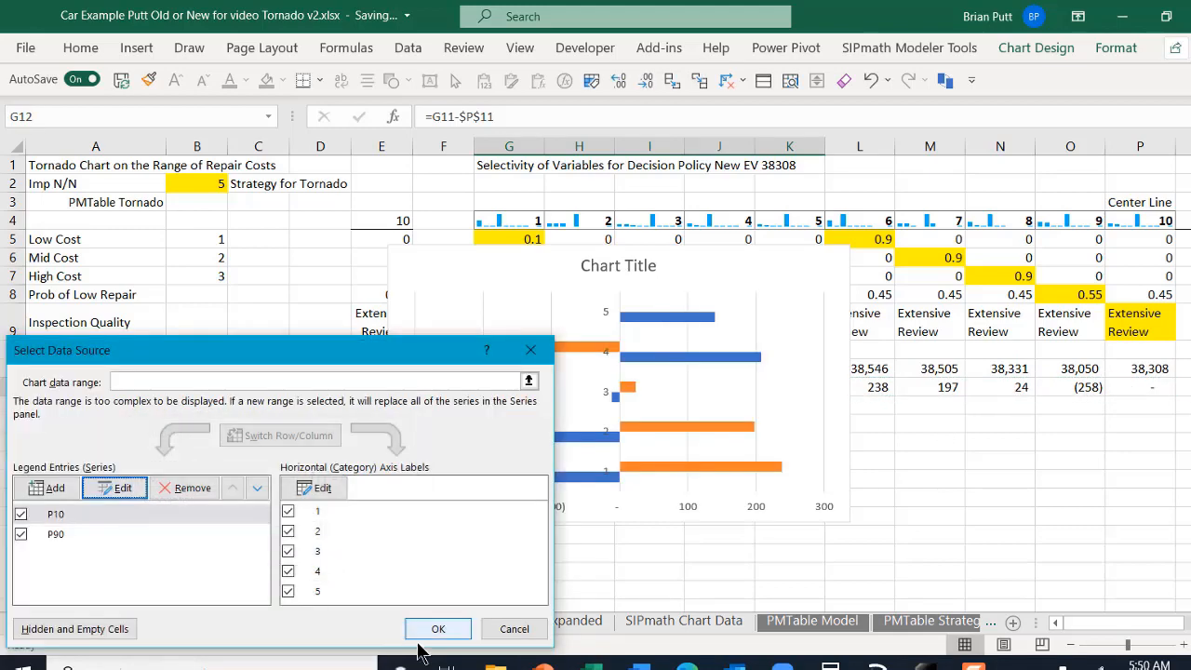
left_click(434, 630)
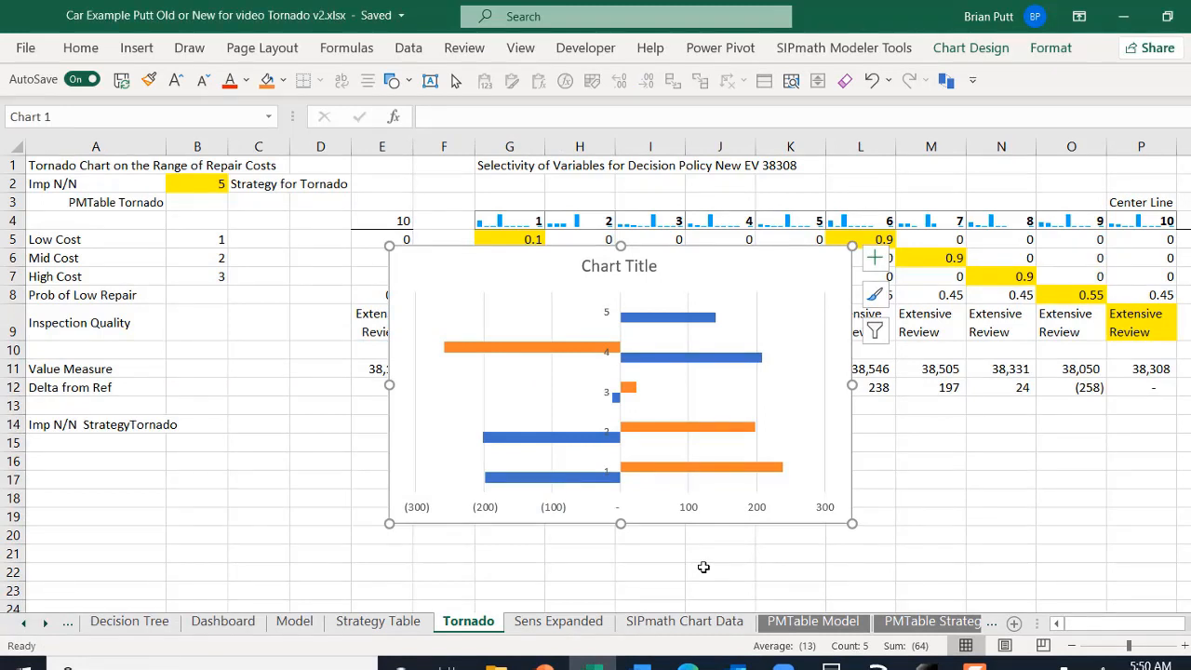
Step: Set the series overlap of the chart's P90 series to 100%
left_click(664, 467)
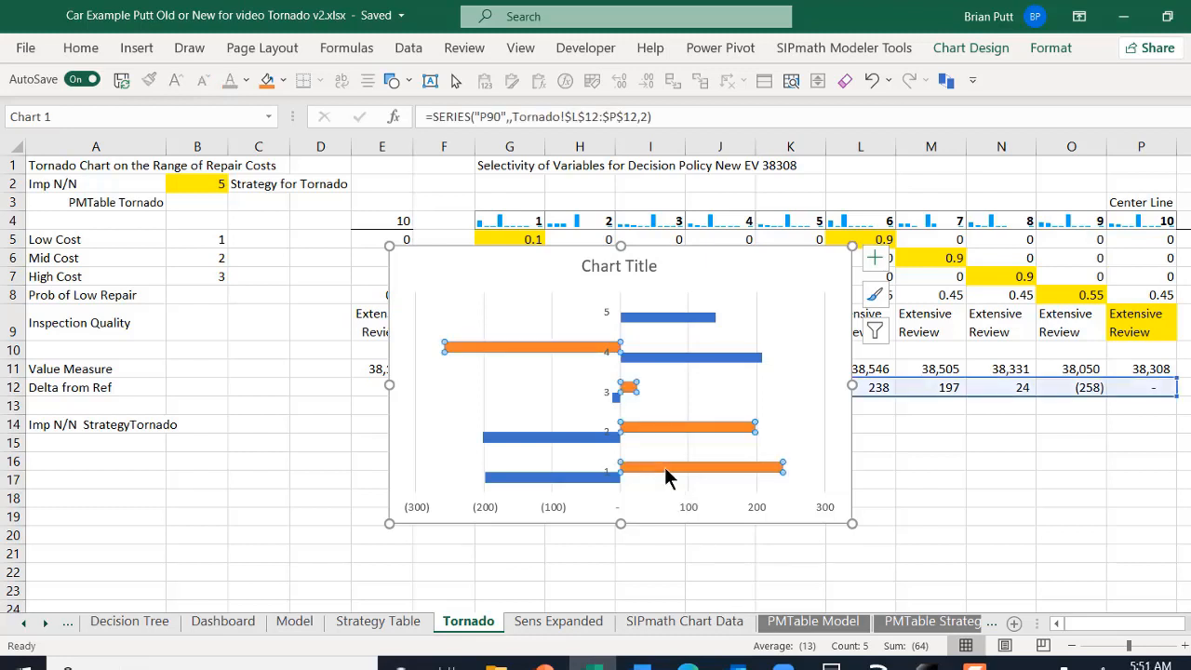
right_click(665, 476)
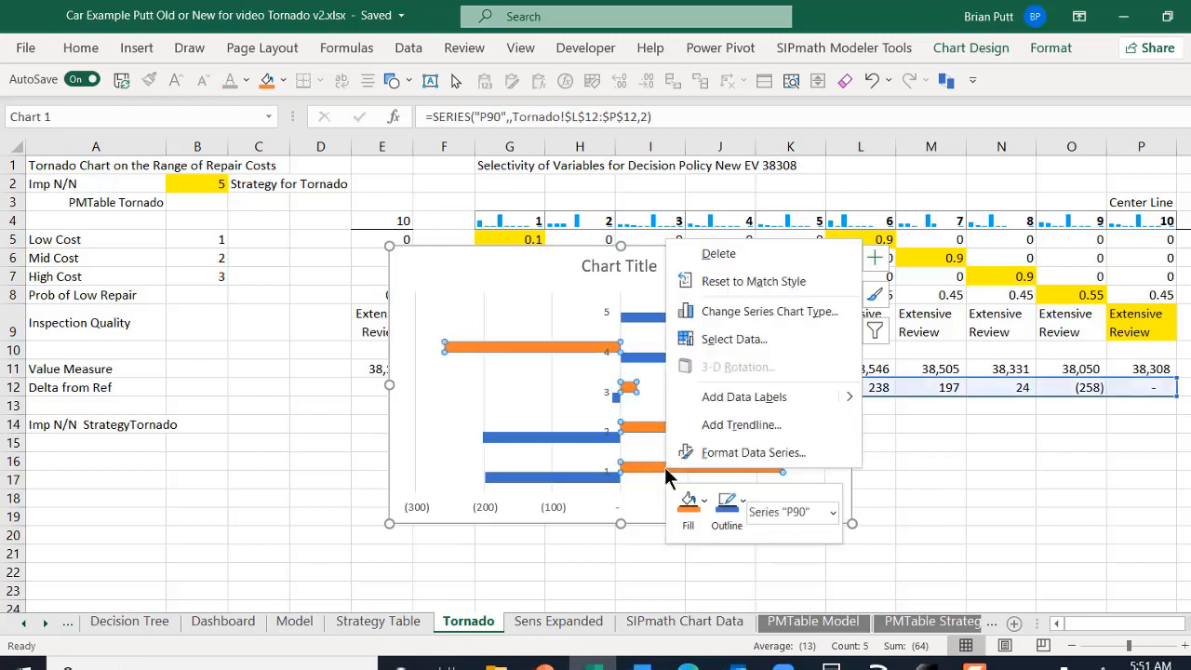
left_click(739, 452)
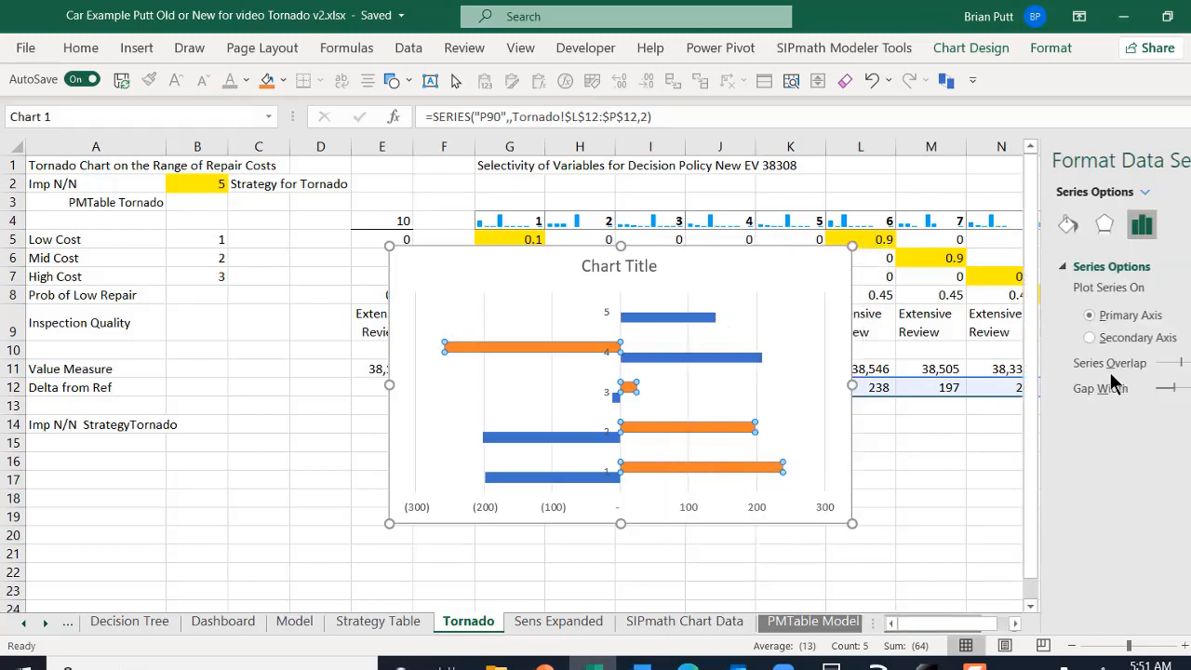
left_click_drag(1152, 363, 1082, 372)
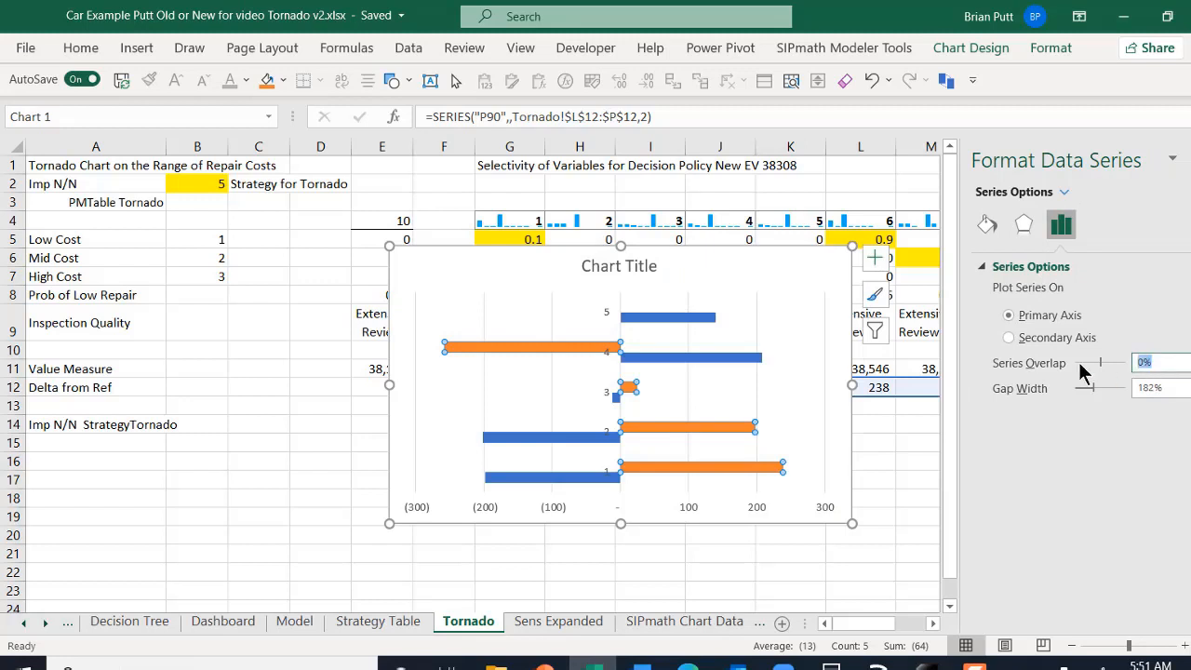
type("100")
key("Return")
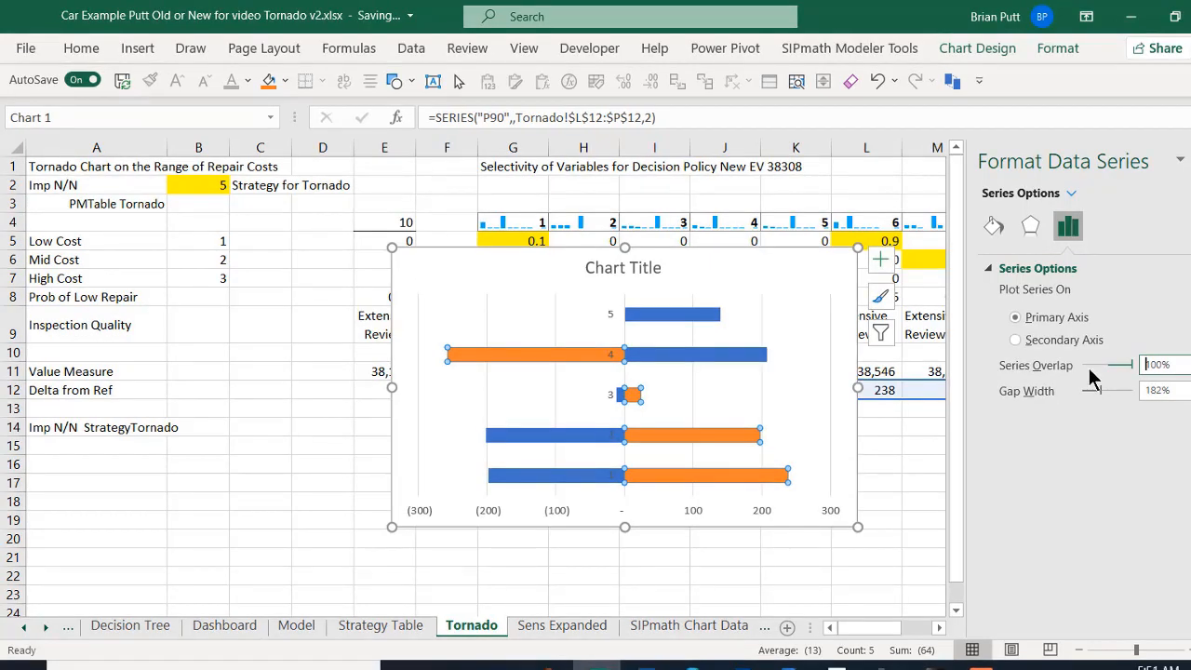
left_click(1181, 160)
left_click(605, 314)
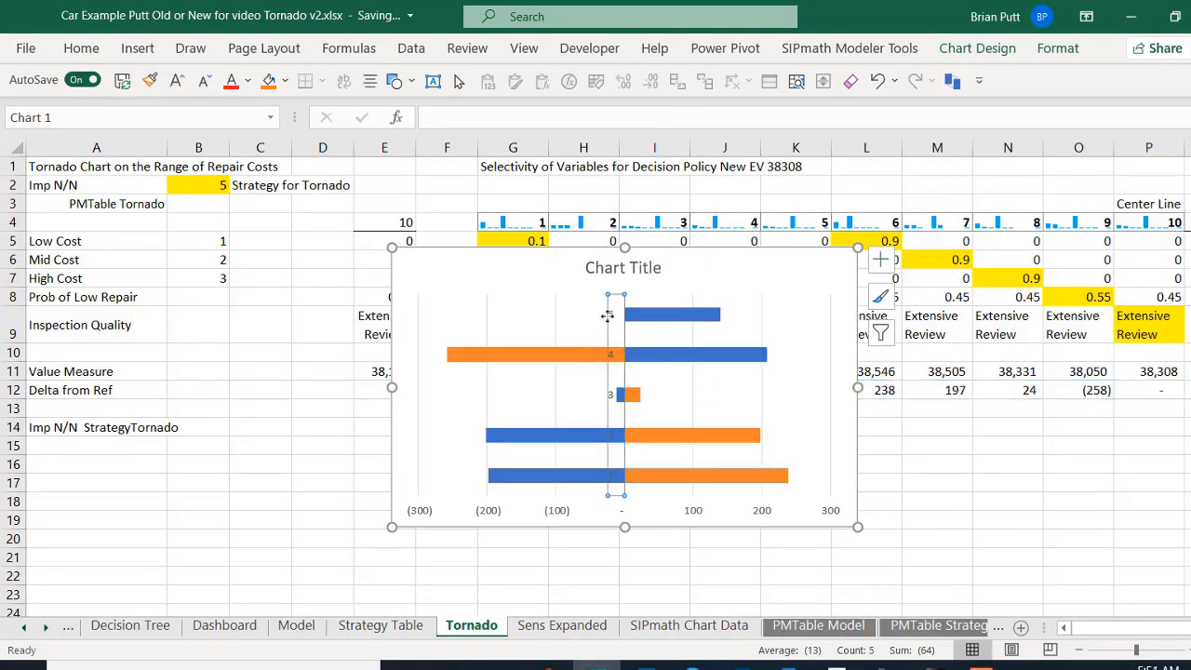
right_click(607, 316)
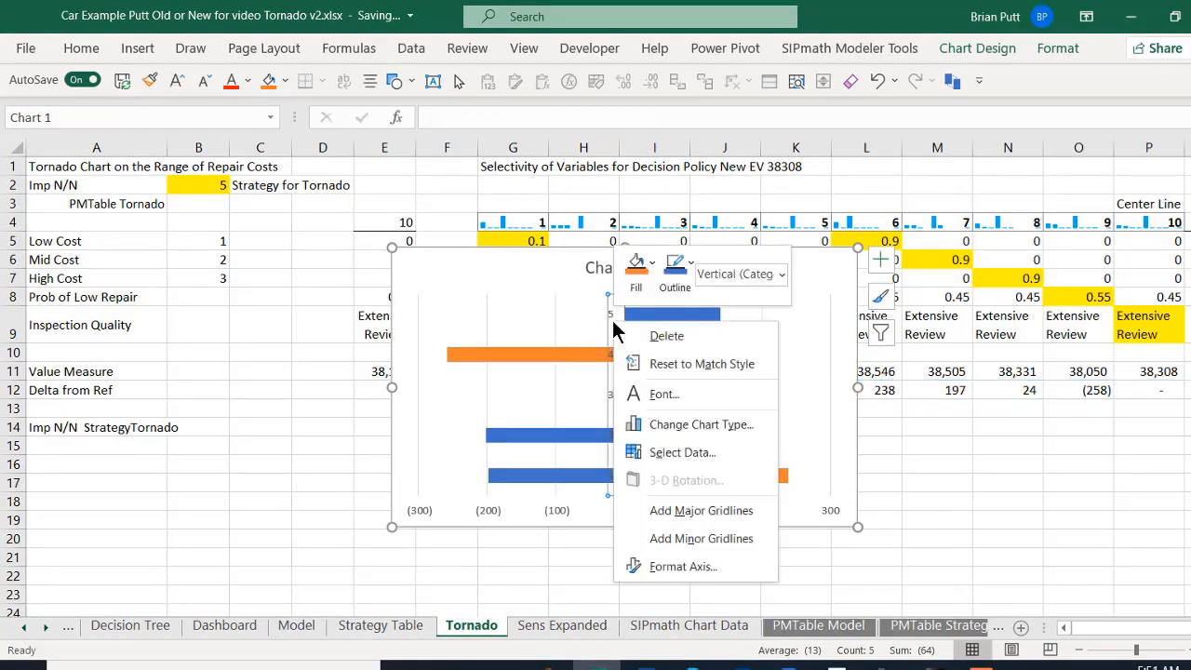
left_click(654, 567)
left_click(657, 576)
left_click(704, 269)
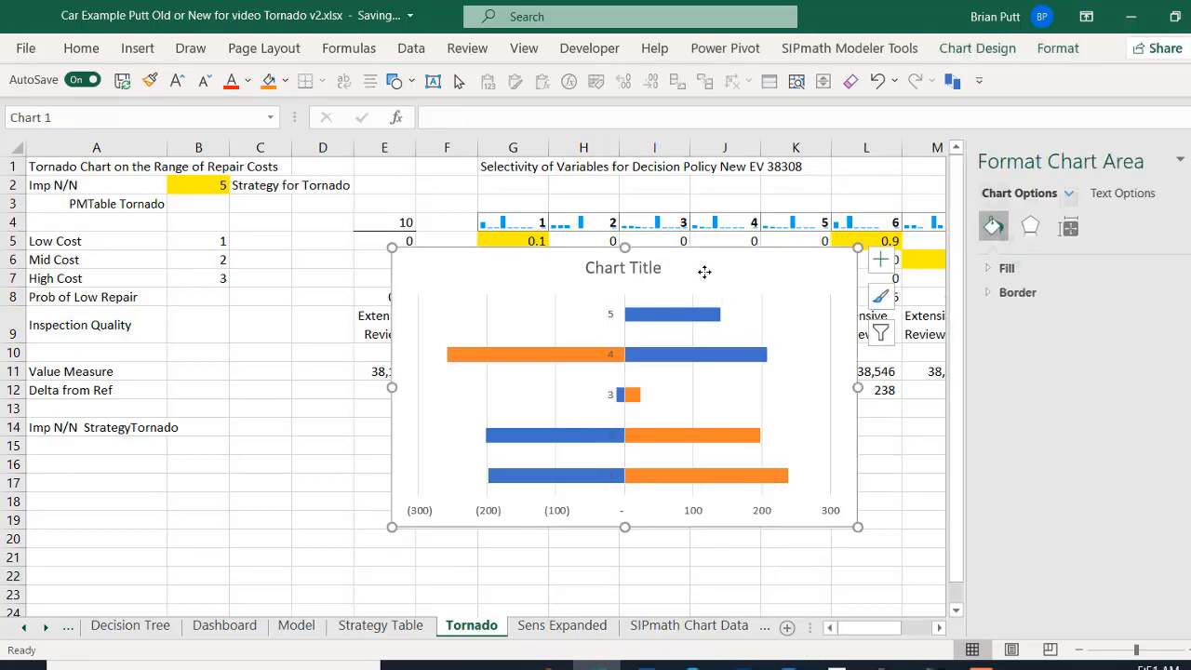
Step: Set the chart's category axis labels to the variable names in A5:A9 and apply the data source change
left_click(981, 47)
left_click(987, 49)
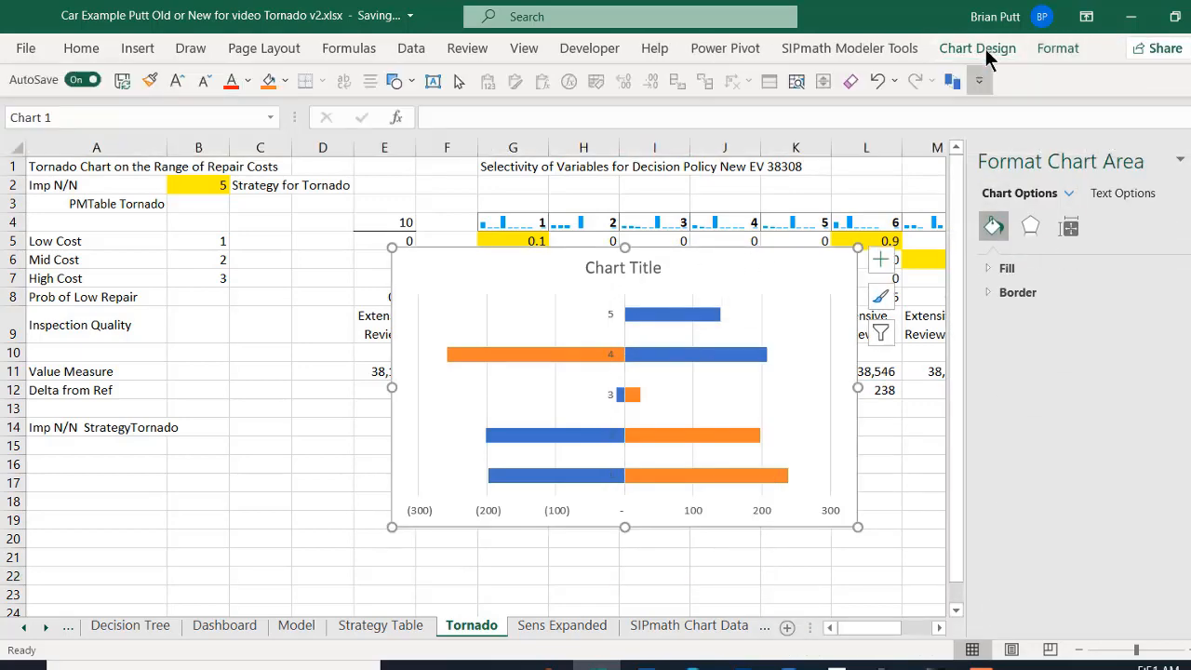
key("Down")
left_click(981, 47)
left_click(981, 93)
left_click(313, 564)
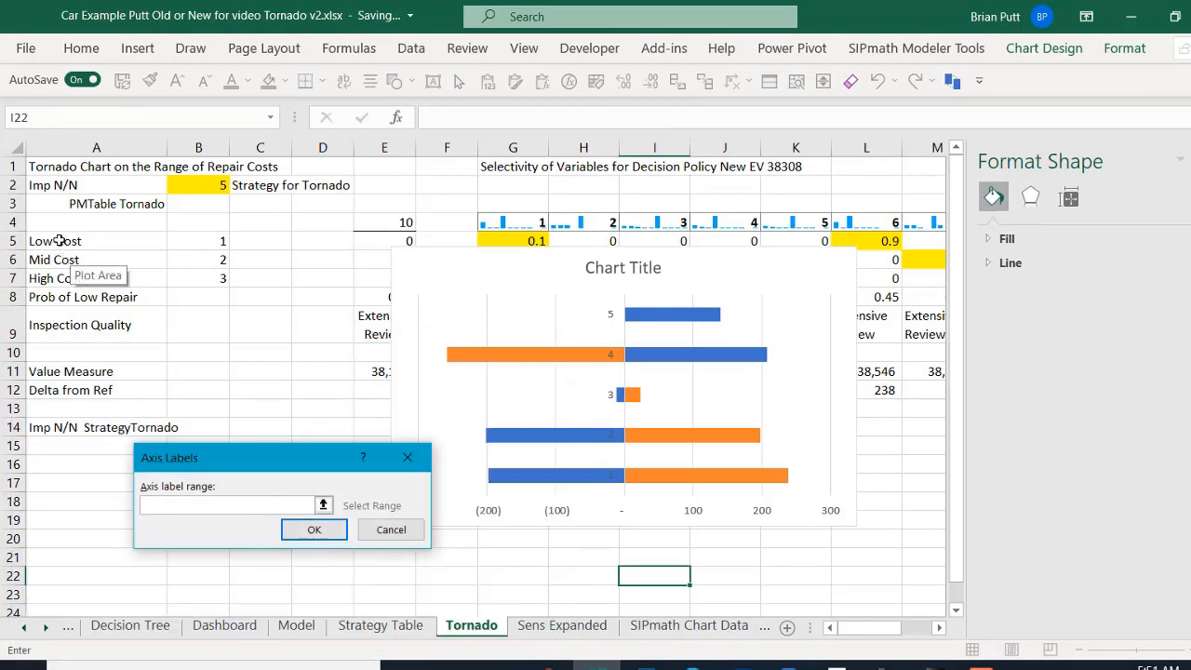
left_click_drag(56, 241, 93, 325)
left_click(315, 529)
left_click(465, 633)
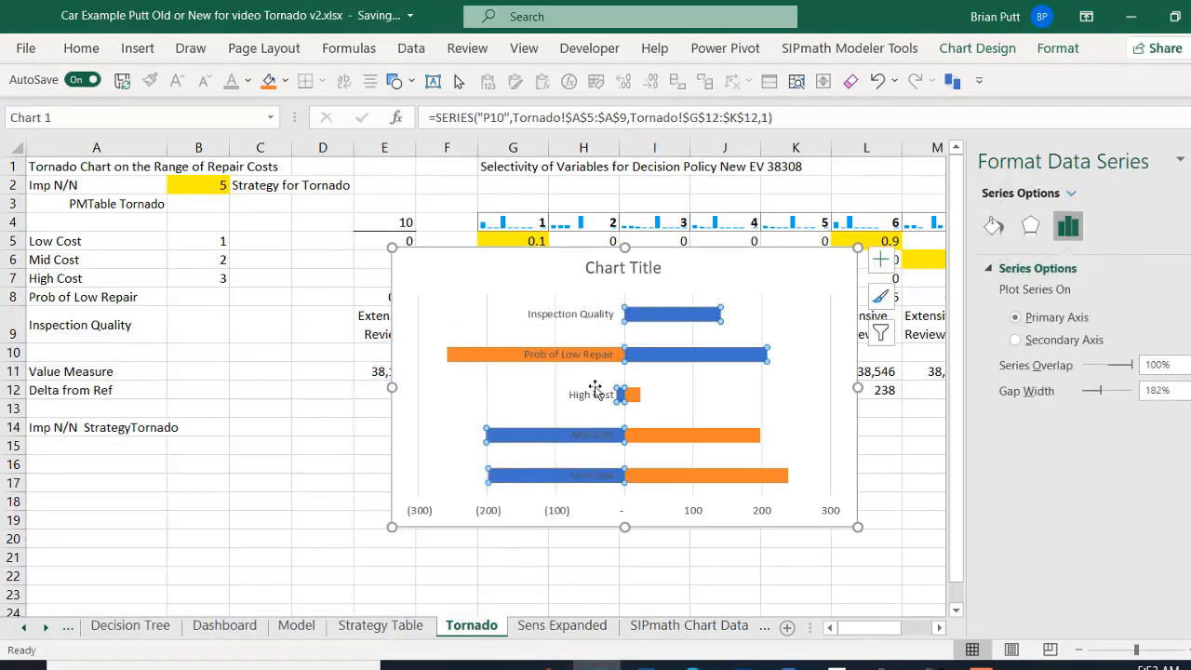
Step: Set the label position of the chart's vertical category axis to Low
right_click(599, 392)
left_click(664, 380)
scroll(1121, 576, "down", 1)
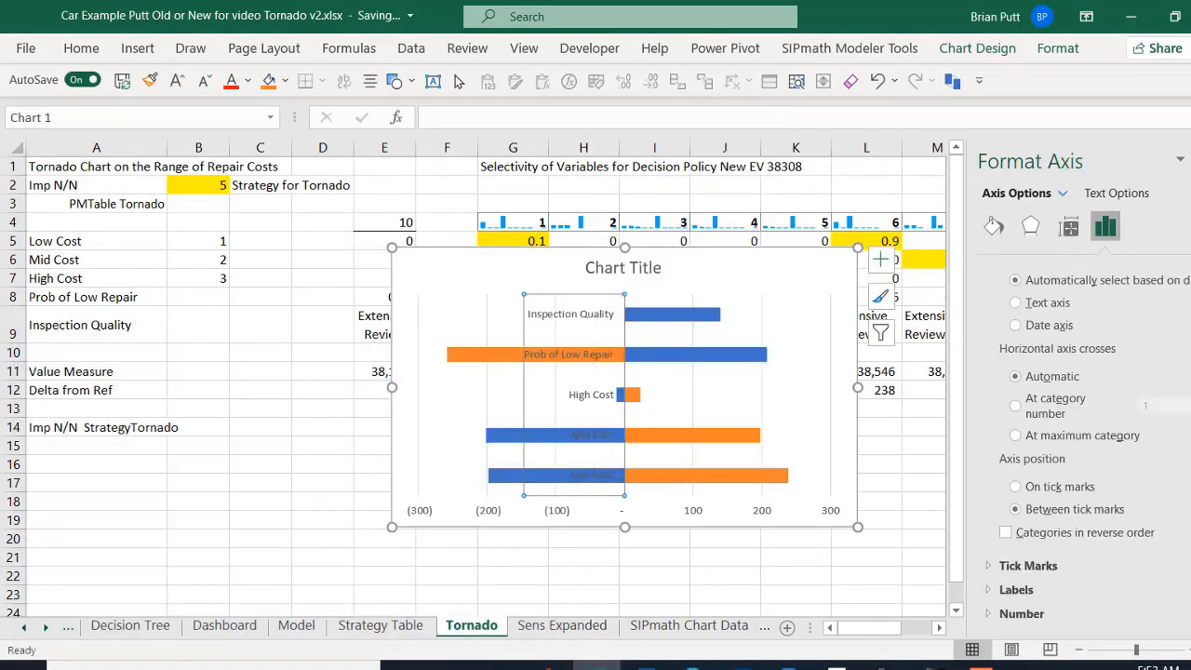
left_click(1017, 591)
left_click(1156, 582)
left_click(1154, 544)
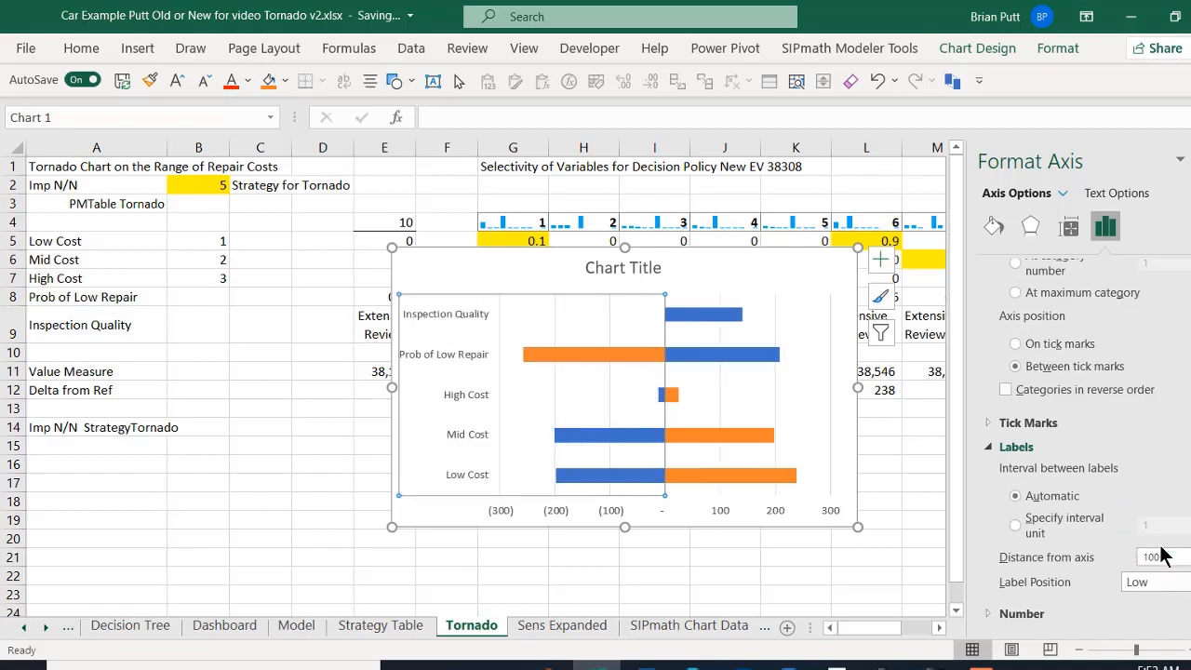
left_click(1184, 160)
Step: Link the chart title to the heading text in cell G1
left_click(623, 267)
left_click(438, 117)
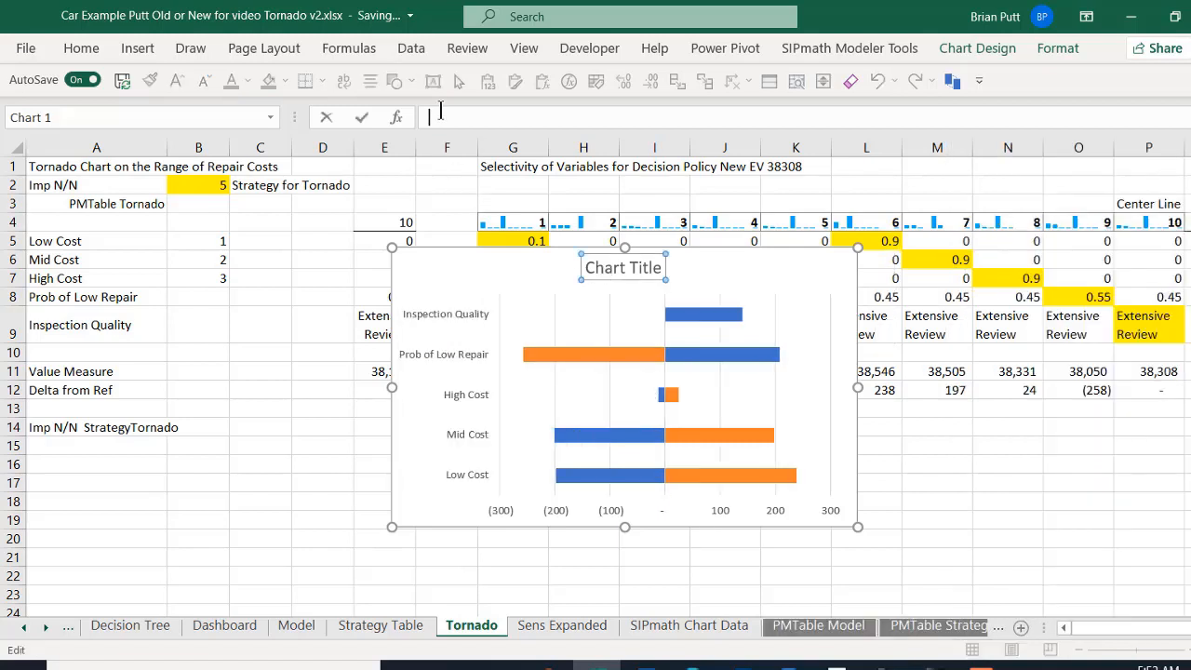
type("=")
left_click(488, 166)
key("Return")
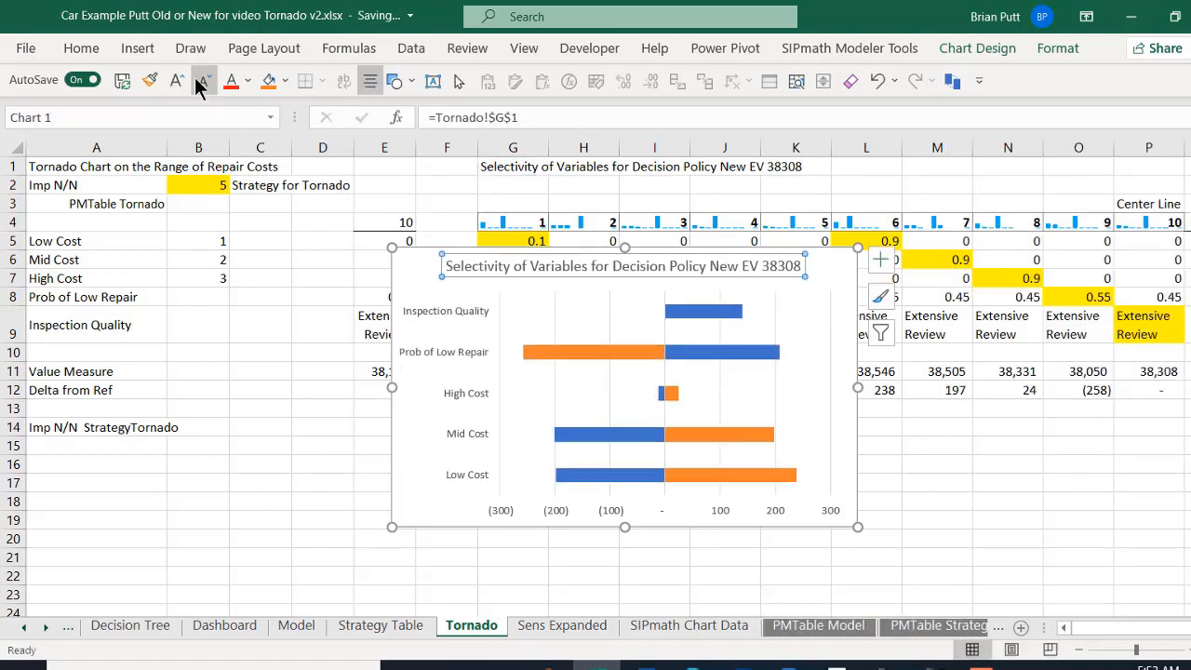
Step: Add a legend to the tornado chart
left_click(879, 259)
left_click(940, 415)
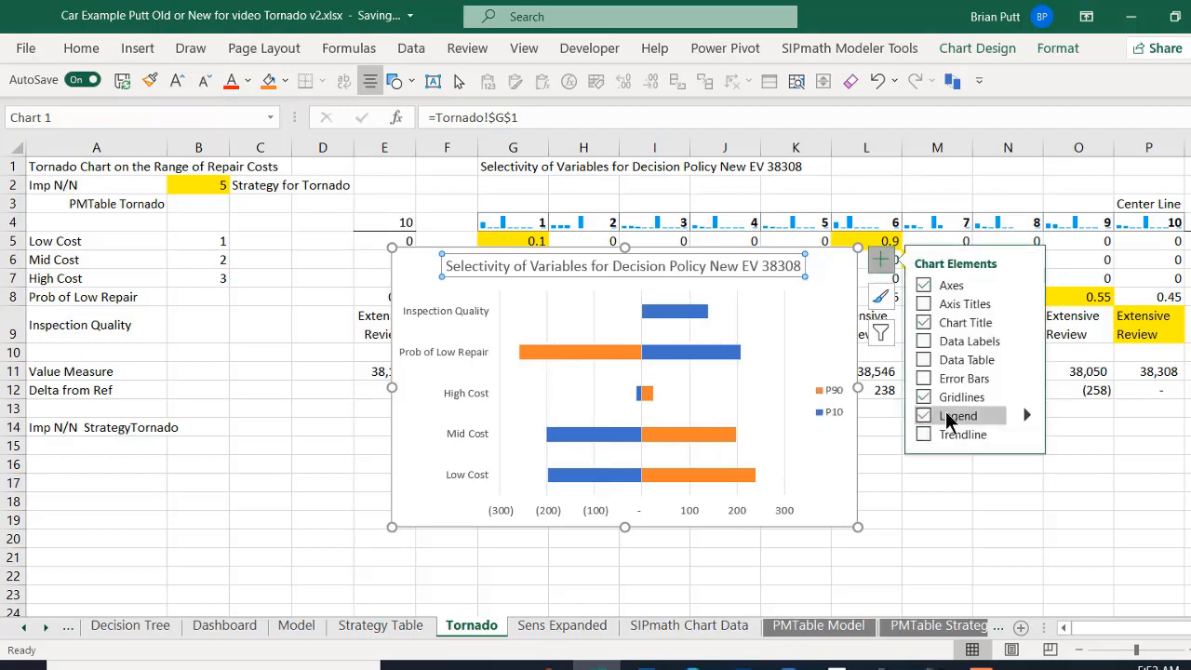
left_click(950, 504)
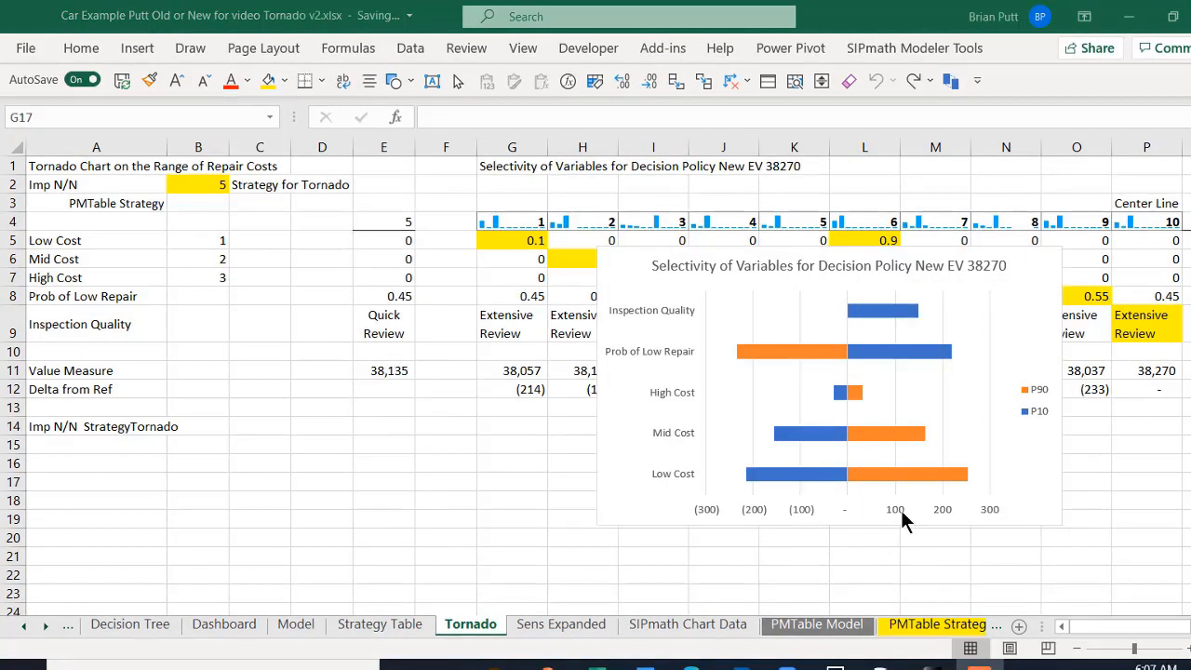
Step: Give the chart only a horizontal axis title, reading Car Cost, and move the chart toward columns E to K
left_click(1021, 298)
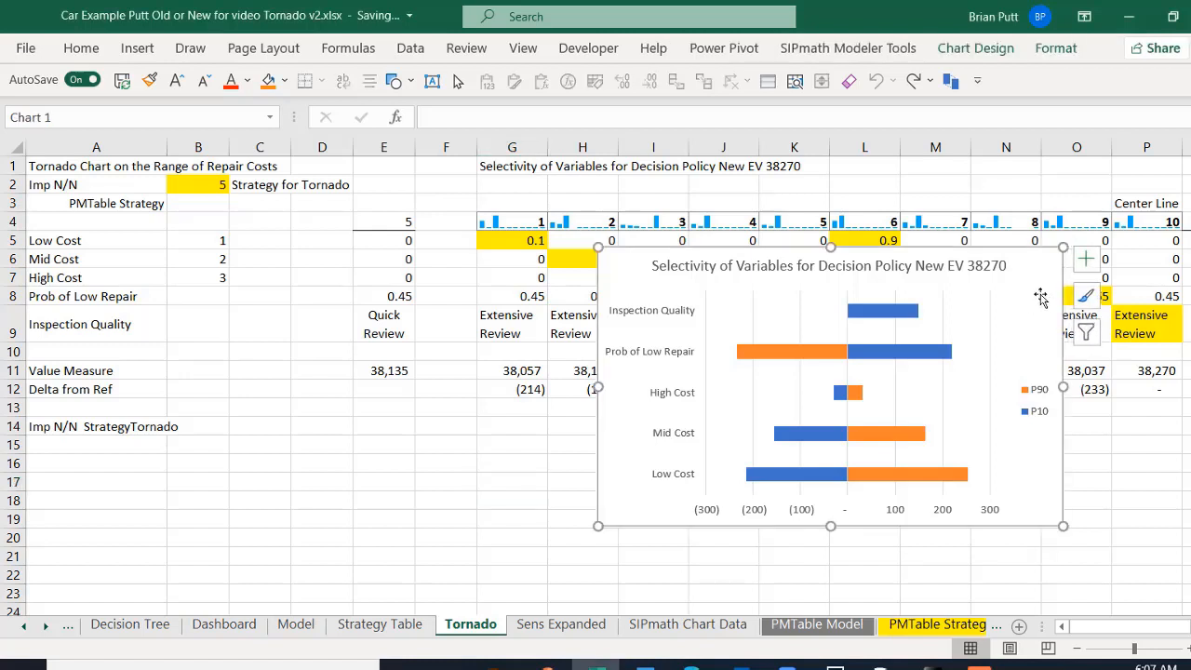
left_click(1086, 261)
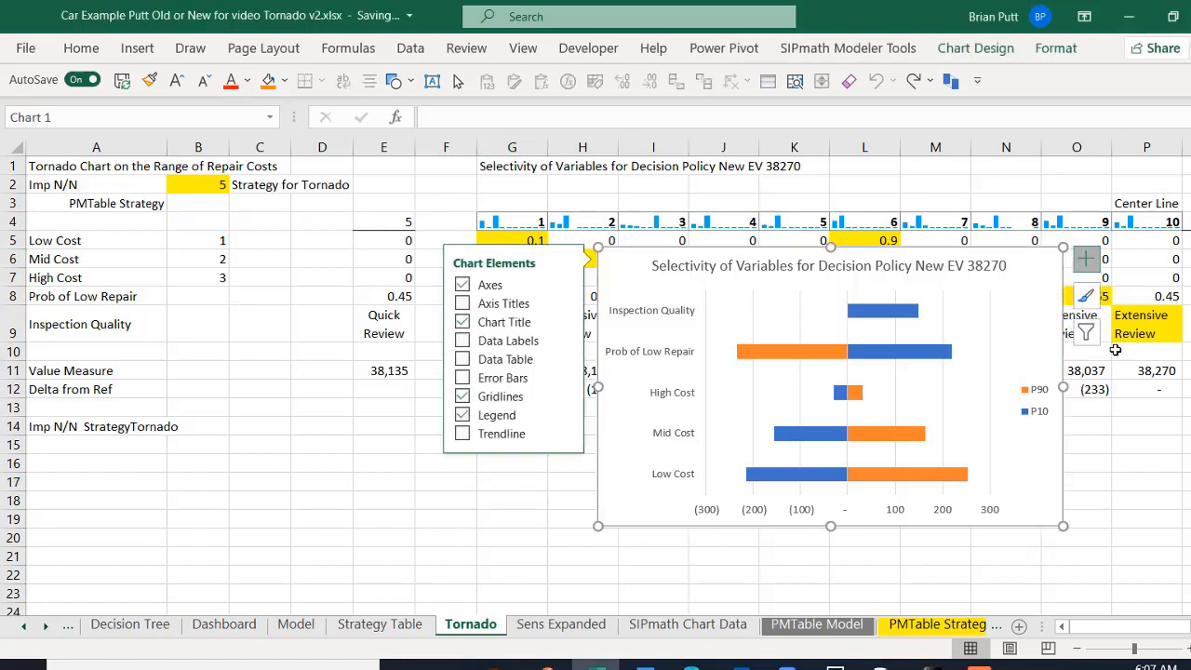
left_click(462, 304)
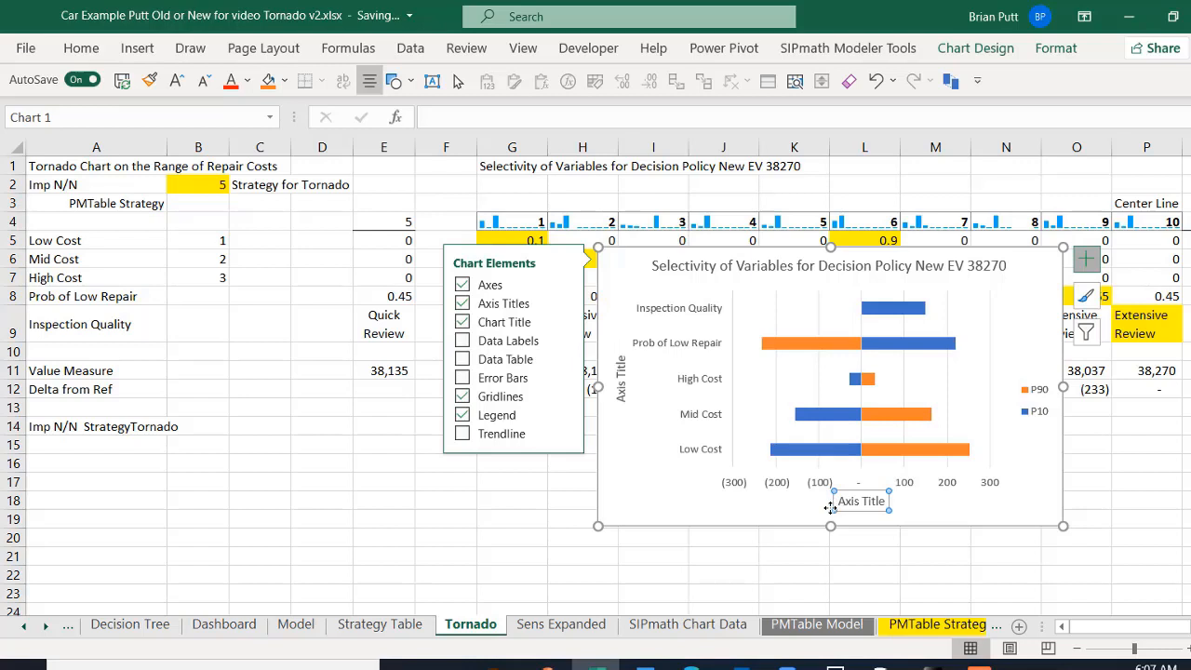
left_click(831, 507)
type("Car Cost")
key("Return")
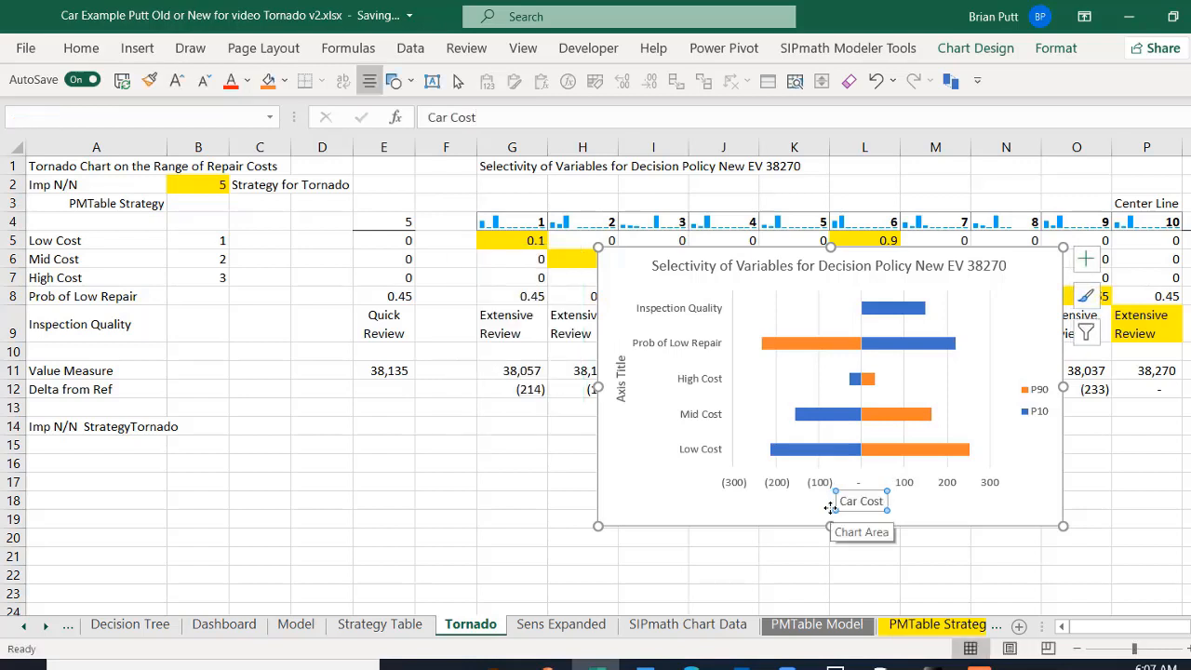
left_click_drag(831, 507, 586, 555)
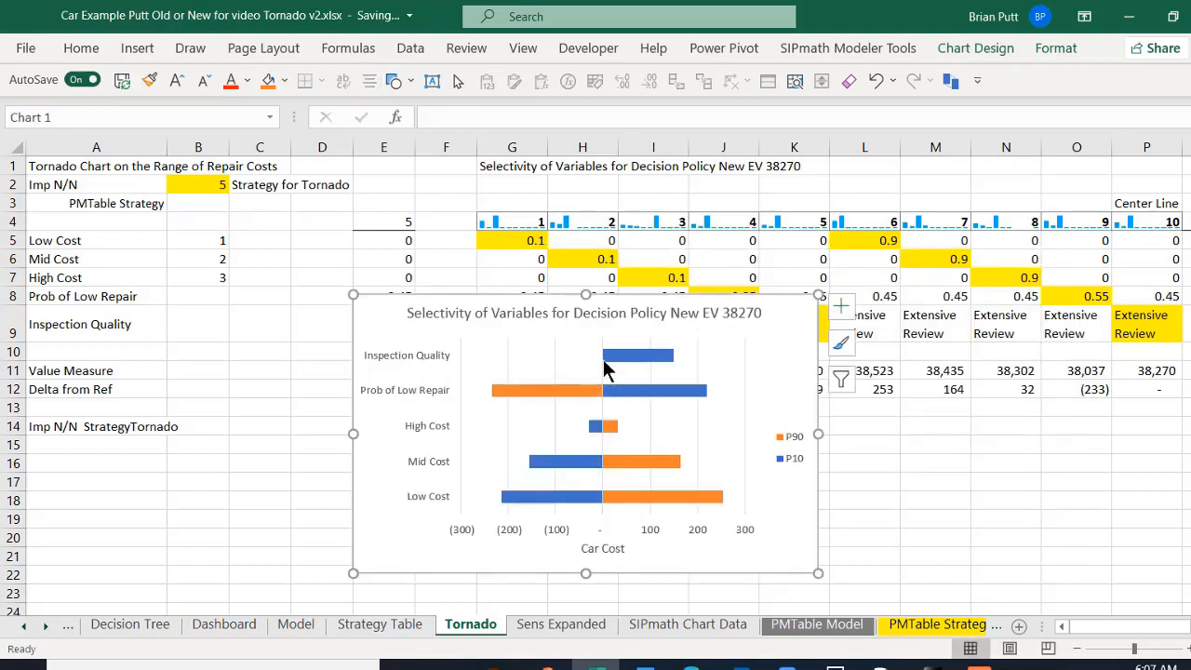
Step: Add chart text boxes reading Good below the negative end and Bad below the positive end of the horizontal axis
mouse_move(668, 355)
left_click(434, 81)
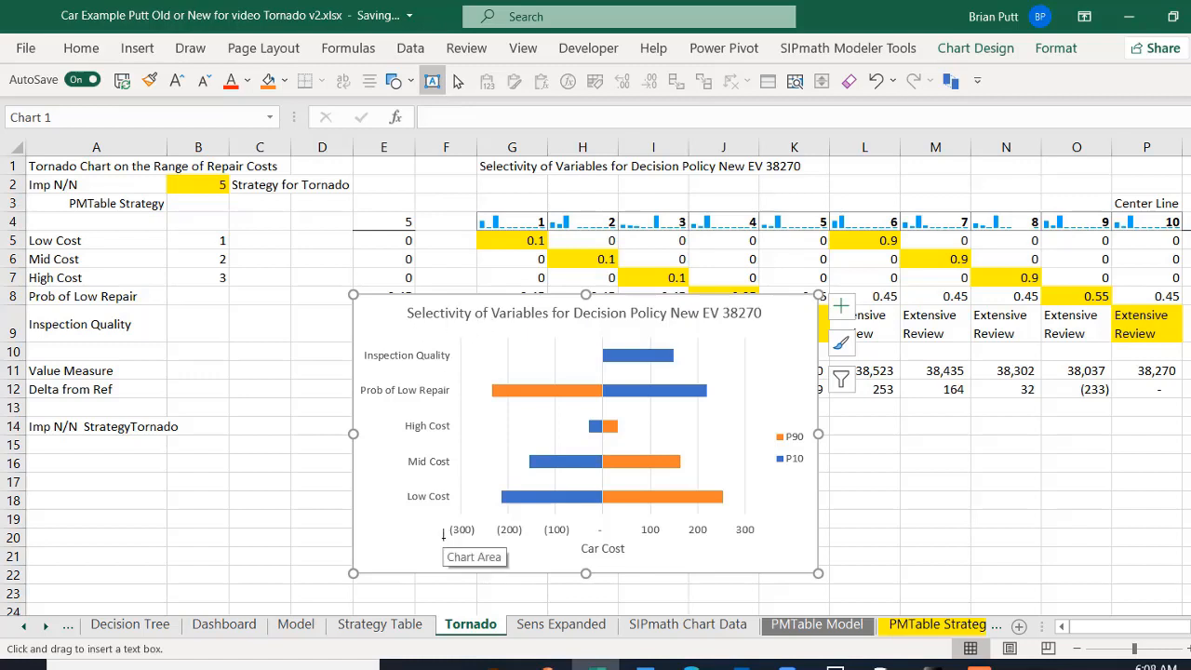
left_click_drag(443, 540, 716, 555)
type("Good")
left_click(717, 556)
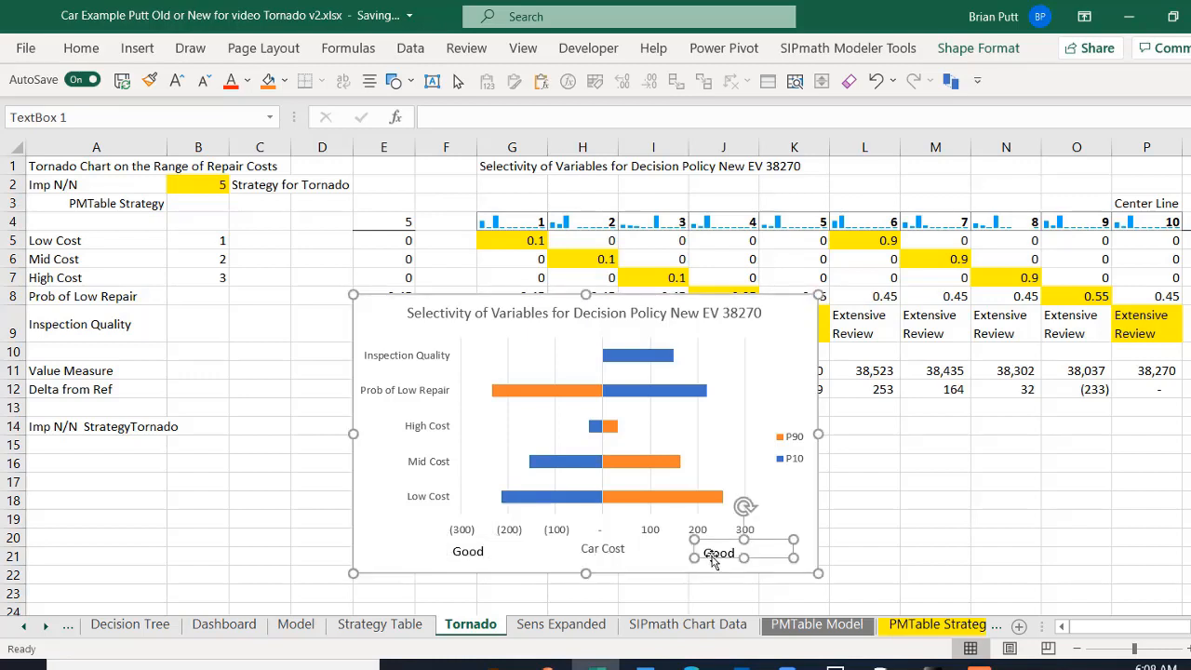
double_click(707, 555)
type("Bad")
left_click(897, 503)
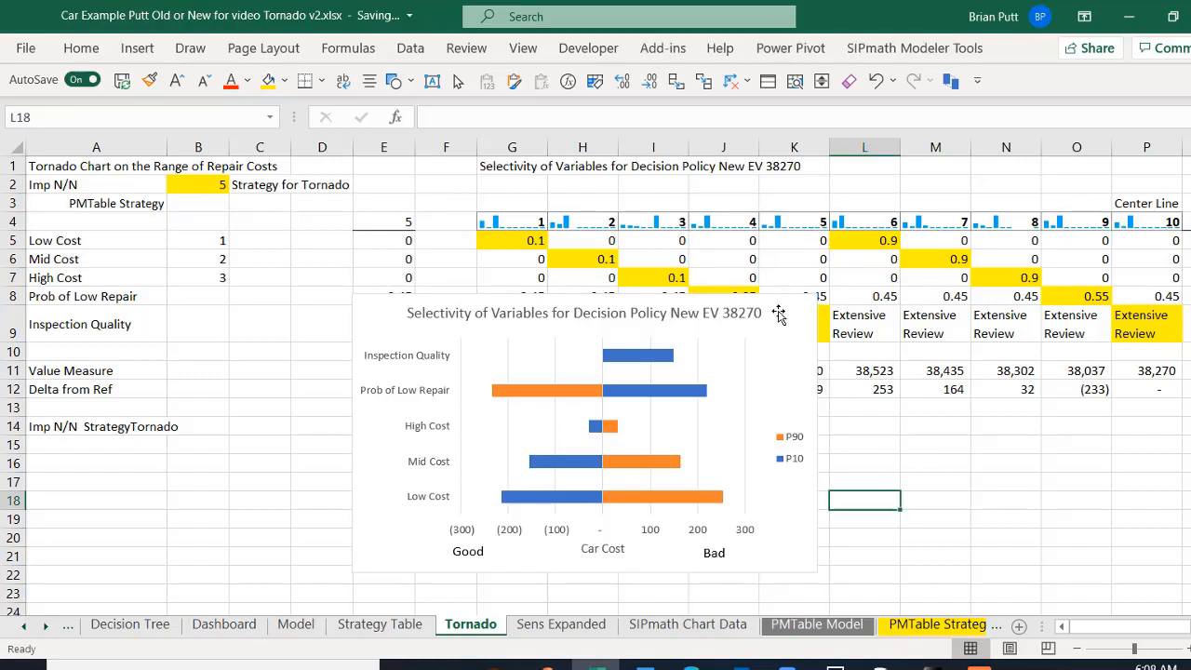
Step: Move the chart down below row 9 and examine the P10 and P90 bars of Prob of Low Repair and Low Cost
left_click_drag(780, 311, 792, 374)
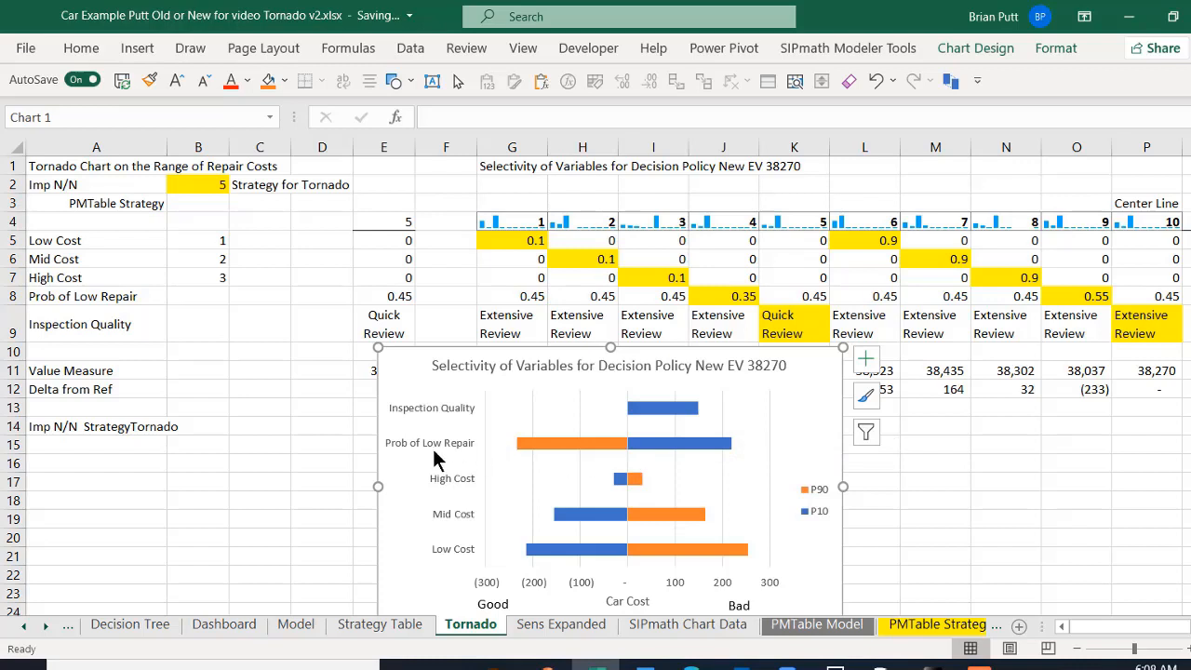
mouse_move(551, 444)
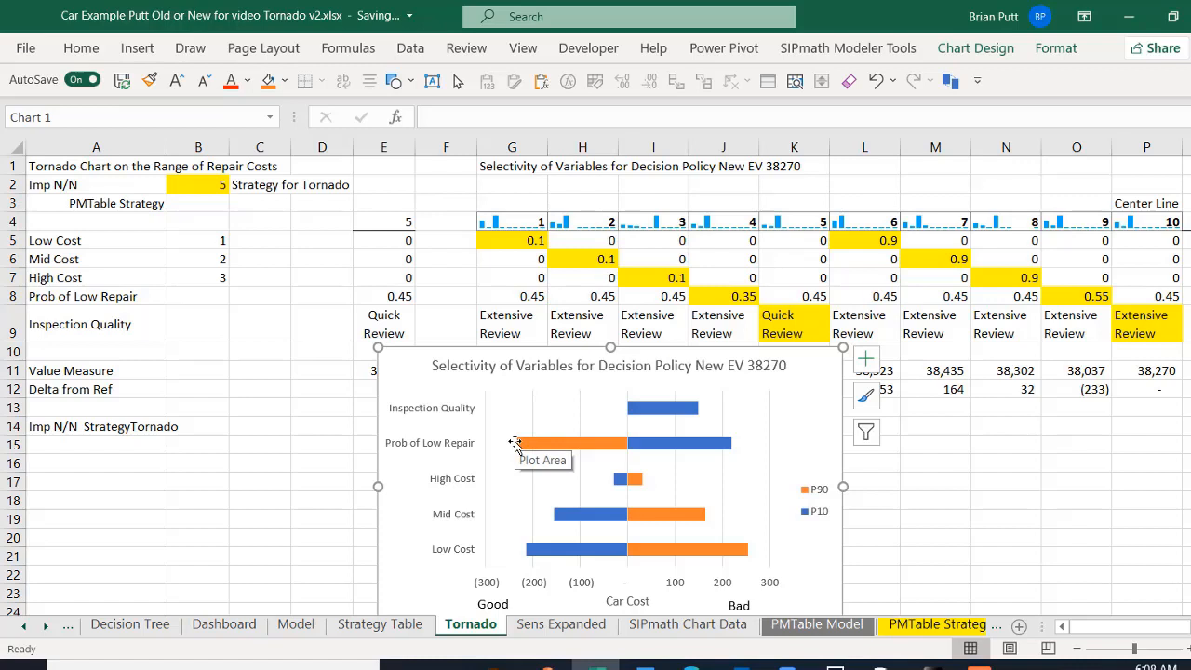
mouse_move(677, 461)
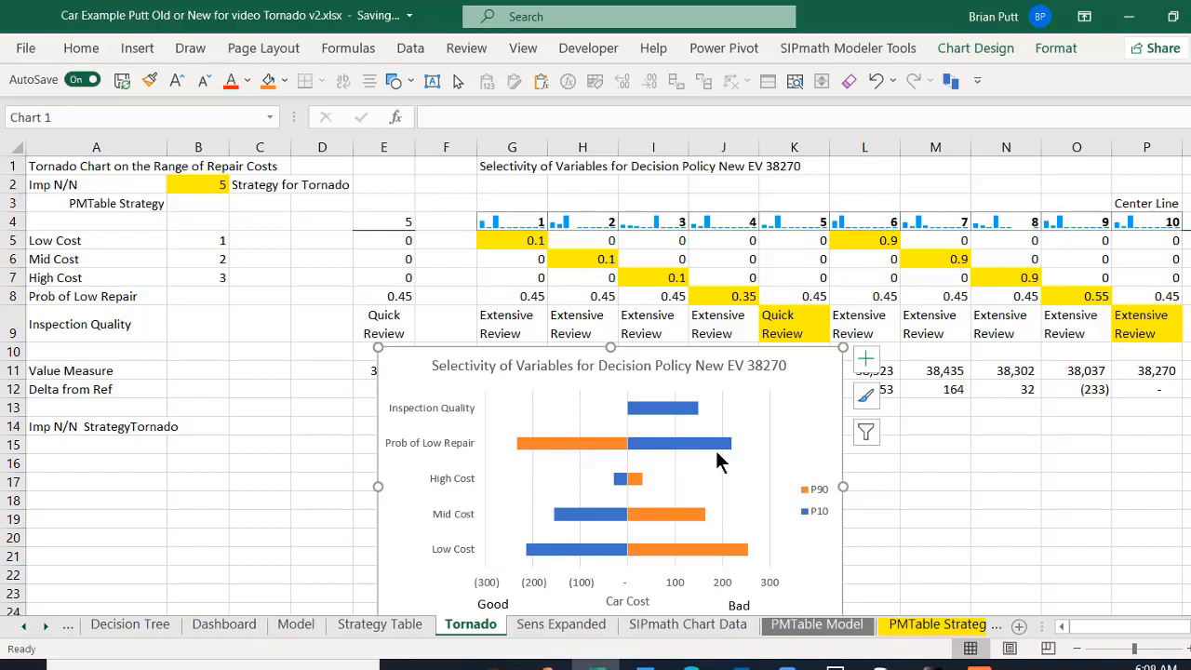
mouse_move(730, 447)
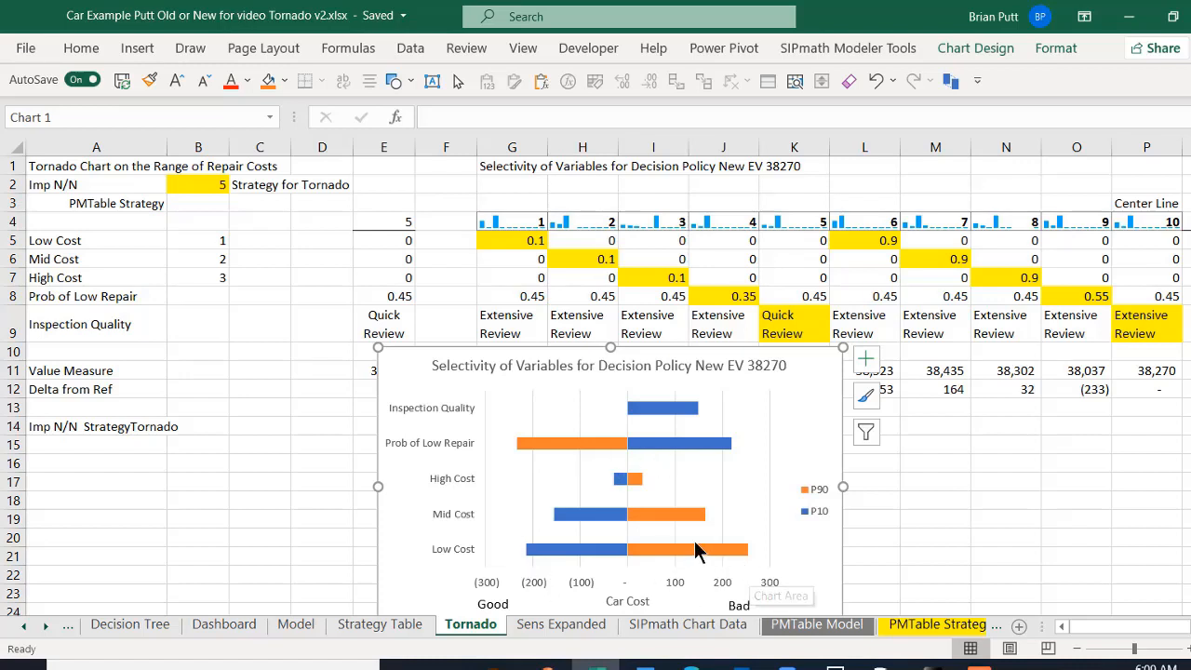
mouse_move(694, 553)
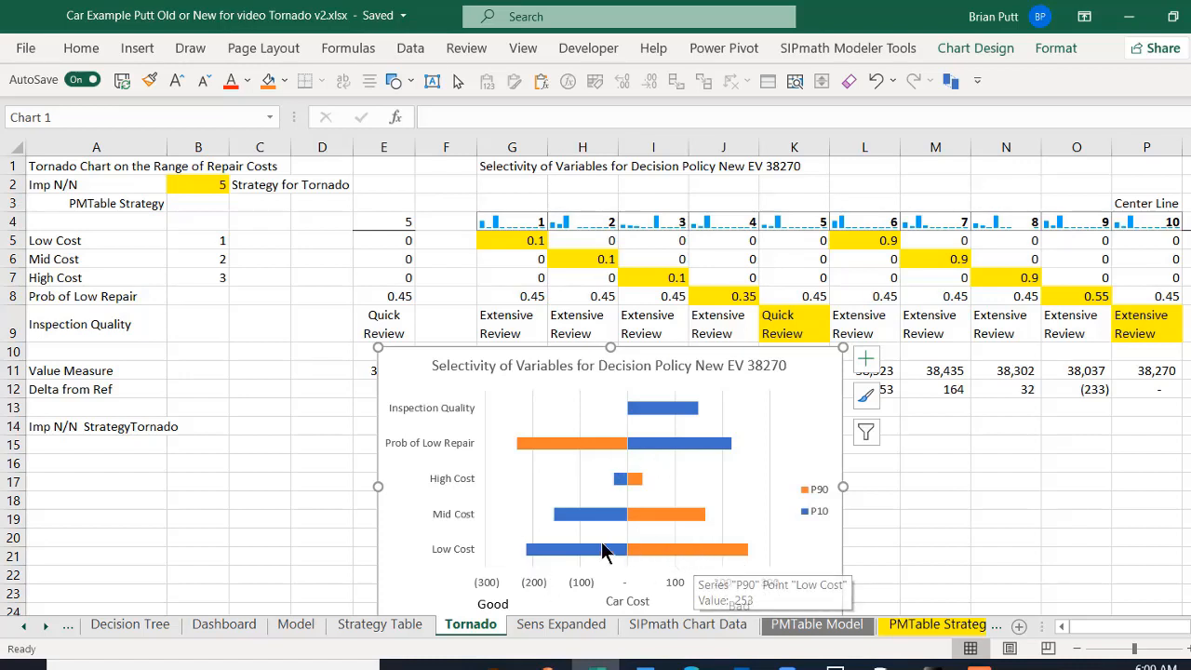
mouse_move(577, 554)
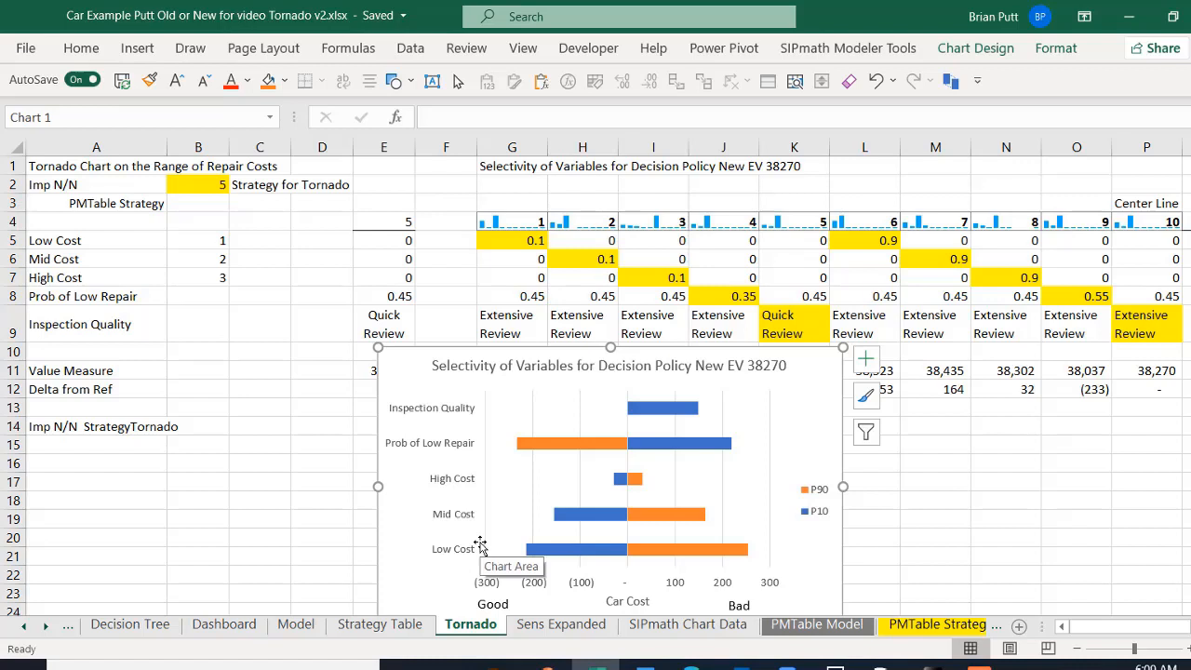
Step: Set the strategy number for the tornado in B2 to 2
left_click(210, 188)
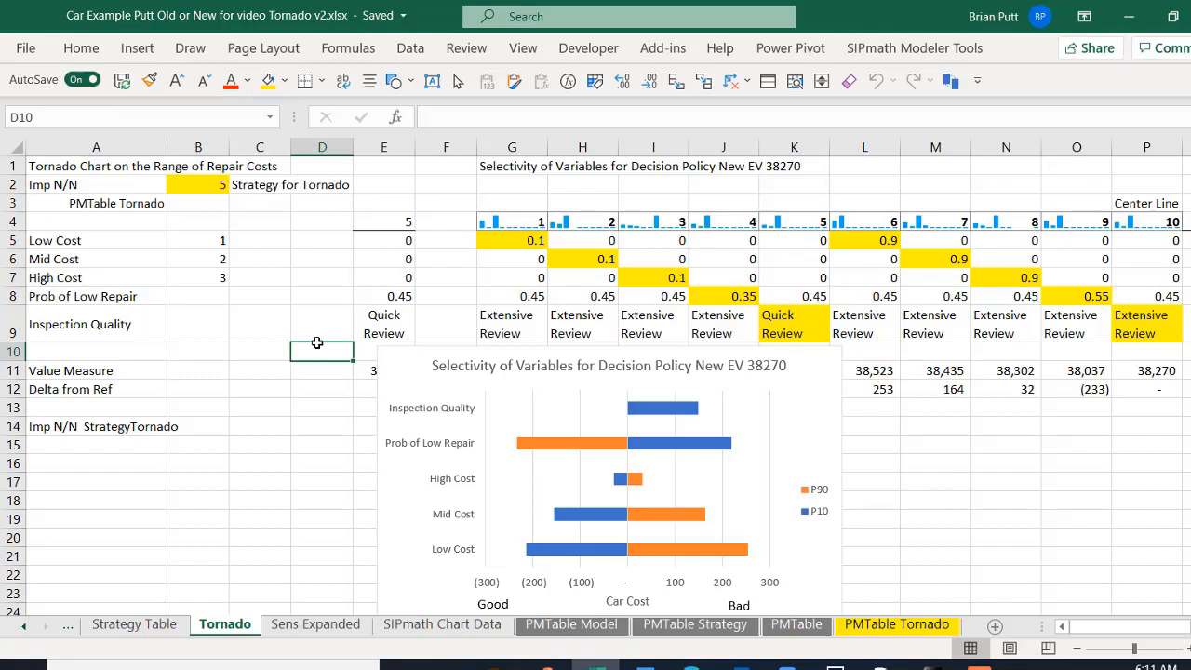
left_click(195, 191)
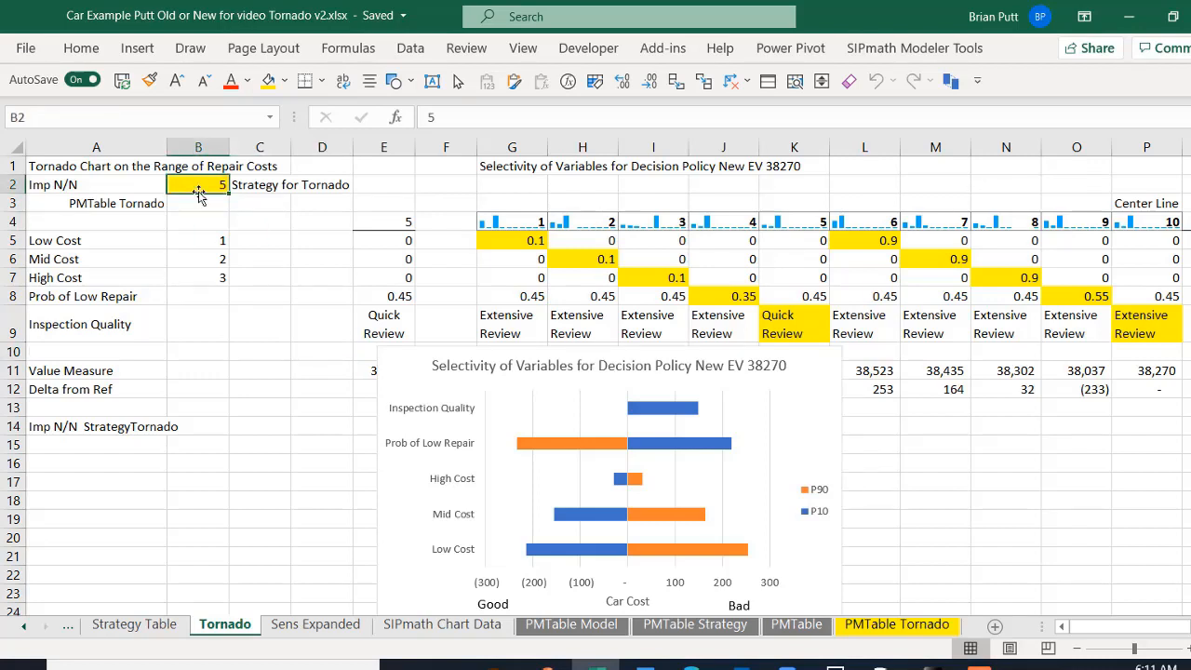
type("2")
key("ctrl+Return")
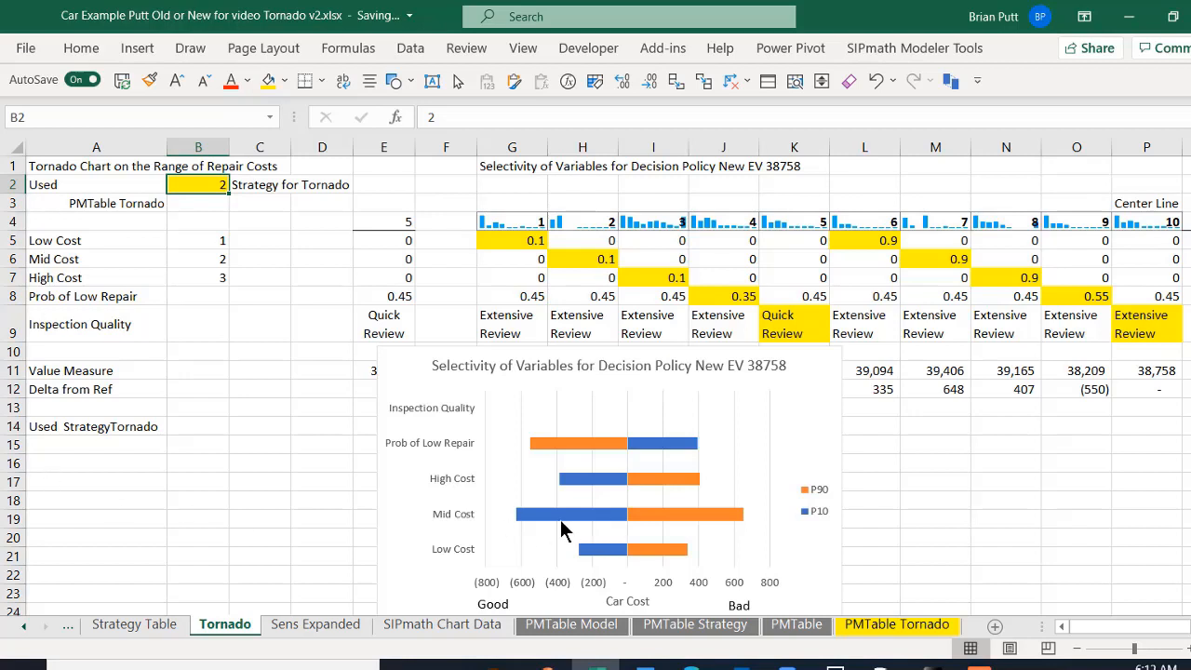
Step: Fix the bounds of the chart's horizontal value axis at -800 and 800
mouse_move(712, 510)
type("1")
key("Return")
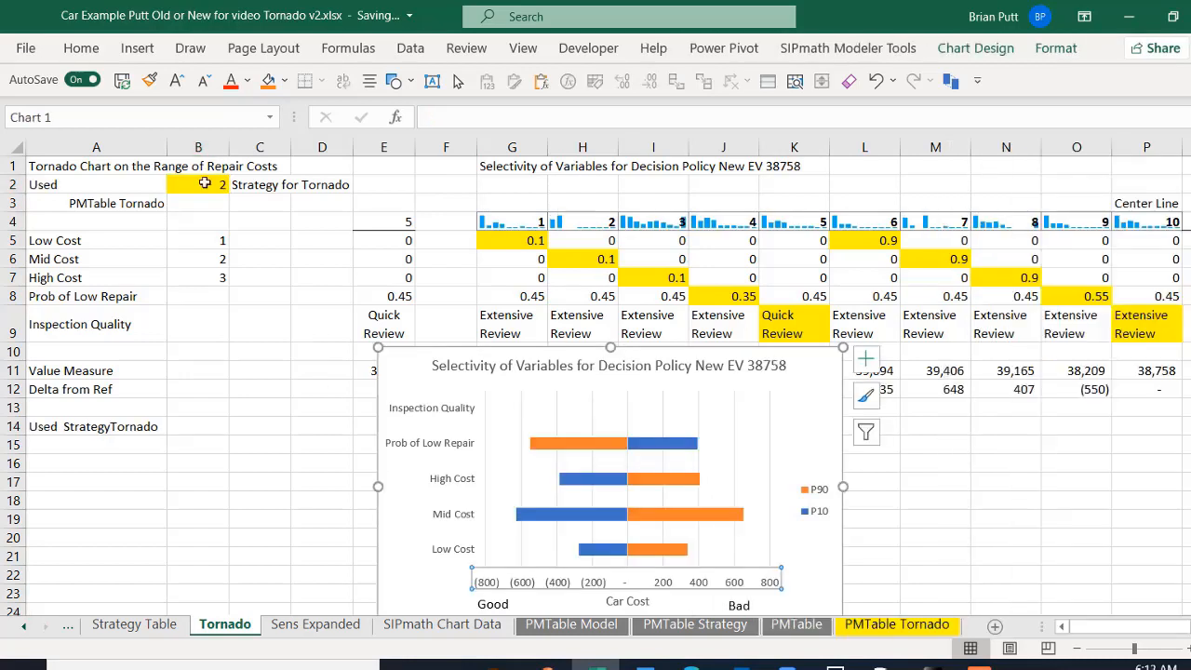
Step: Compare the tornado across strategies by setting B2 to 5, 6, 1 and back to 5
left_click(205, 183)
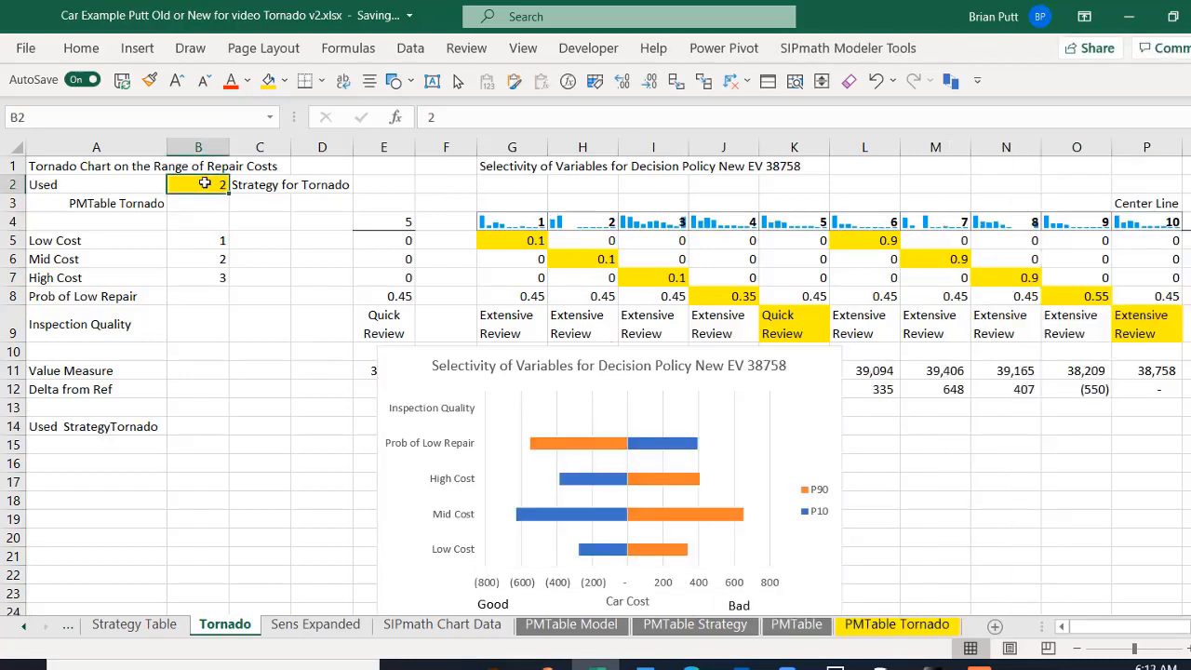
type("5")
key("ctrl+Return")
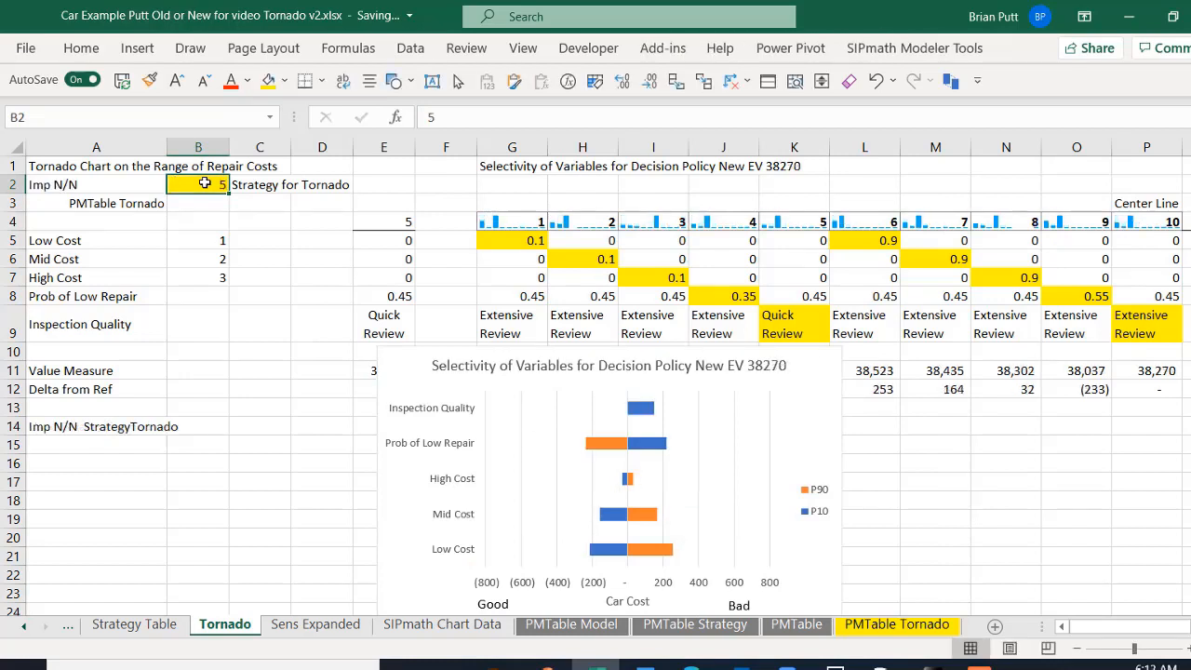
type("6")
key("ctrl+Return")
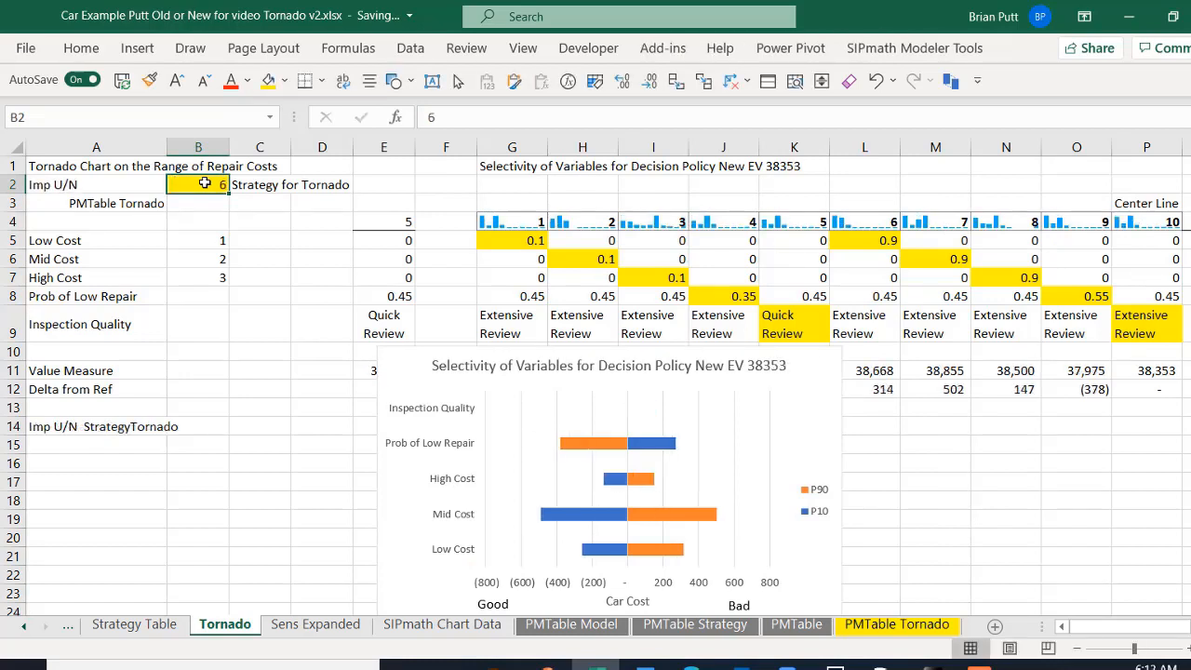
type("1")
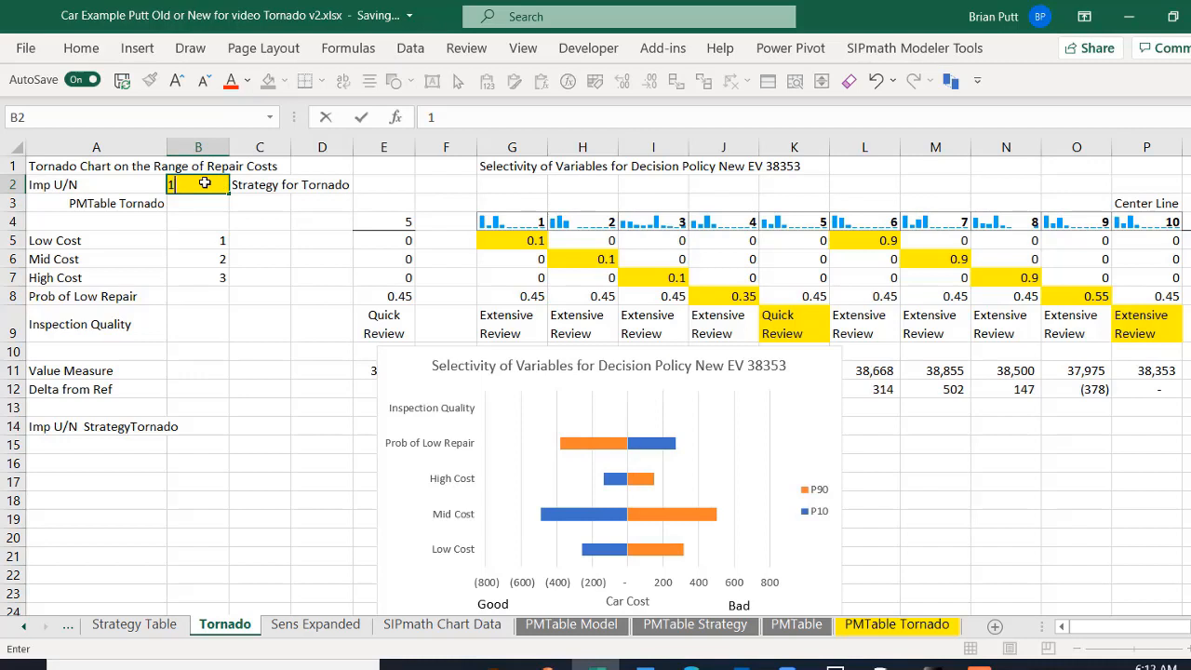
key("ctrl+Return")
type("5")
key("ctrl+Return")
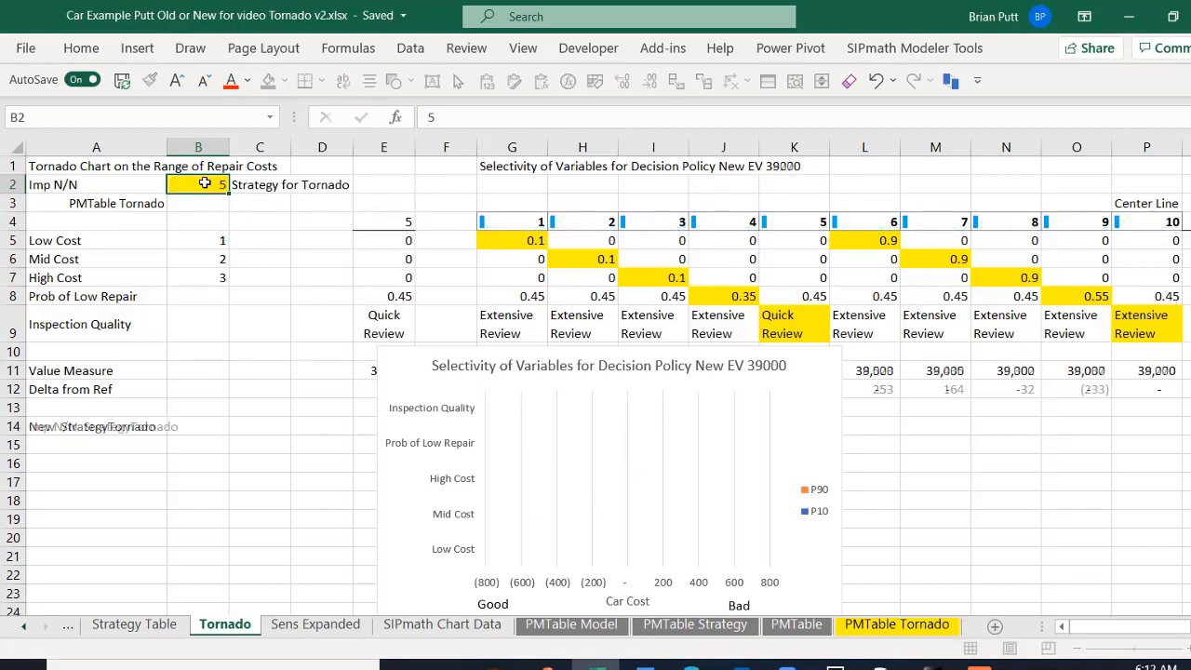